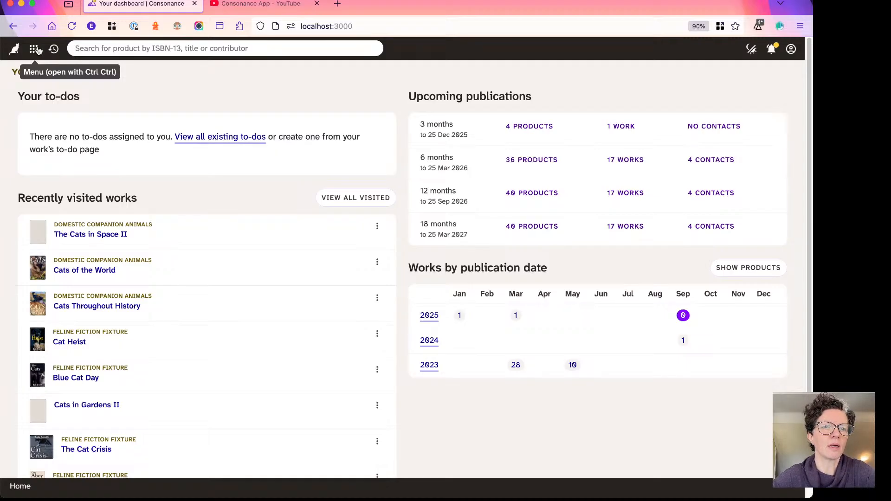
Step: Find Roles in the navigation by searching for "rol" and open the overall Roles page
{"action": "left_click", "coordinate": [38, 51]}
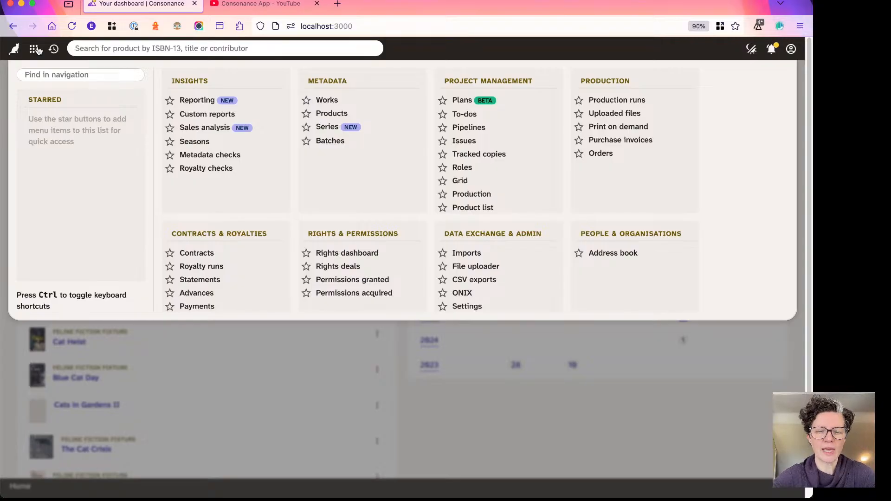
{"action": "type", "text": "rol"}
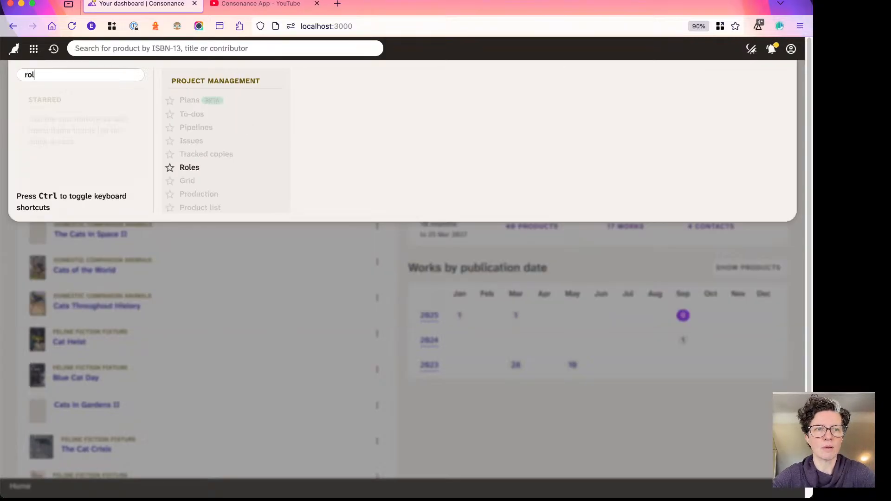
{"action": "left_click", "coordinate": [198, 172]}
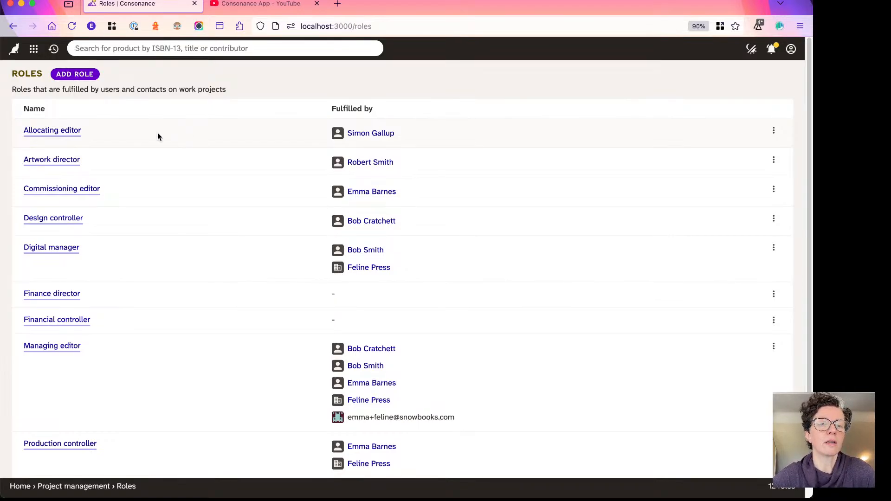
Step: Examine the list of roles and the contacts, organisations and users that fulfil each one, including roles without anyone assigned
{"action": "scroll", "coordinate": [158, 133], "scroll_direction": "down", "scroll_amount": 1}
{"action": "scroll", "coordinate": [157, 132], "scroll_direction": "up", "scroll_amount": 1}
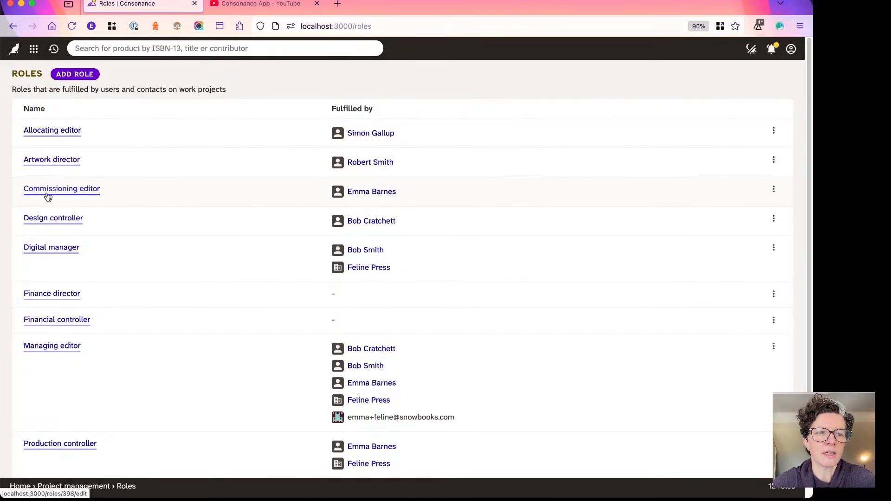
{"action": "scroll", "coordinate": [48, 196], "scroll_direction": "up", "scroll_amount": 5, "text": "ctrl"}
{"action": "scroll", "coordinate": [48, 196], "scroll_direction": "down", "scroll_amount": 7}
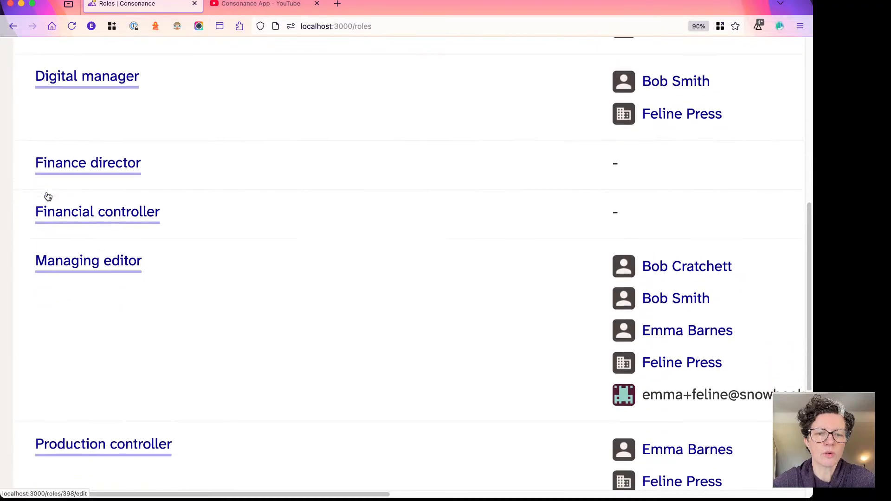
{"action": "scroll", "coordinate": [48, 195], "scroll_direction": "down", "scroll_amount": 3}
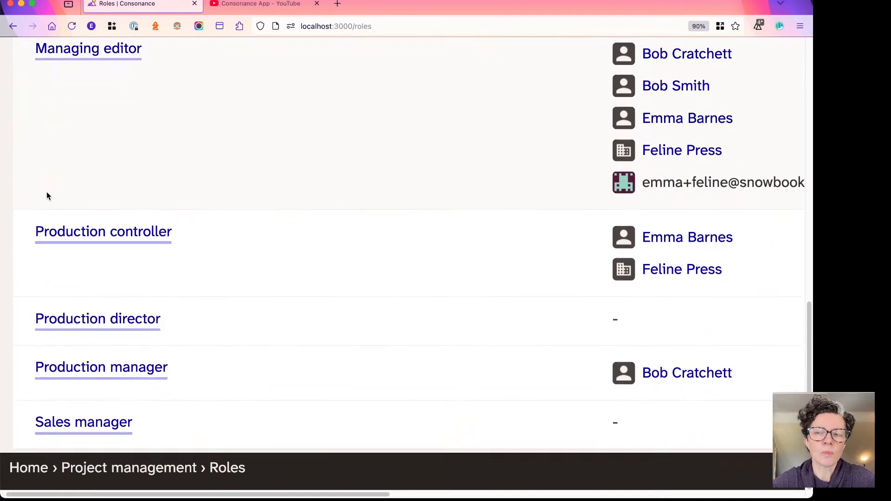
{"action": "scroll", "coordinate": [59, 243], "scroll_direction": "up", "scroll_amount": 5}
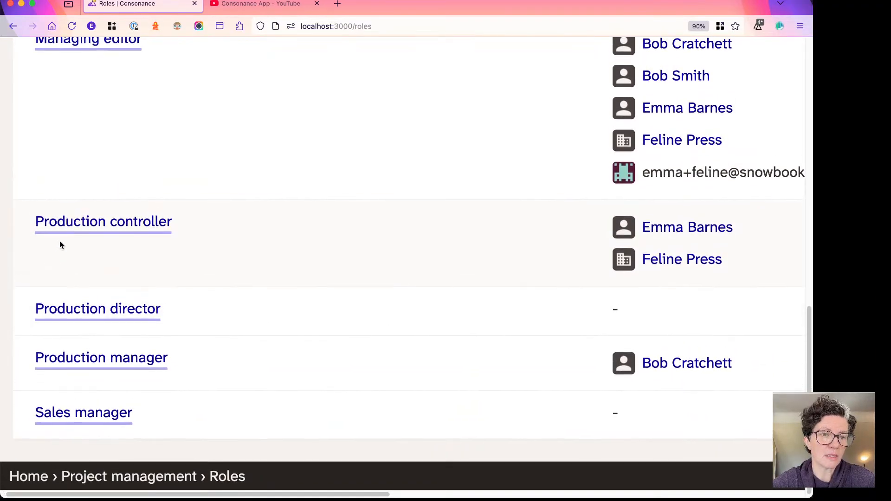
{"action": "scroll", "coordinate": [60, 241], "scroll_direction": "up", "scroll_amount": 5}
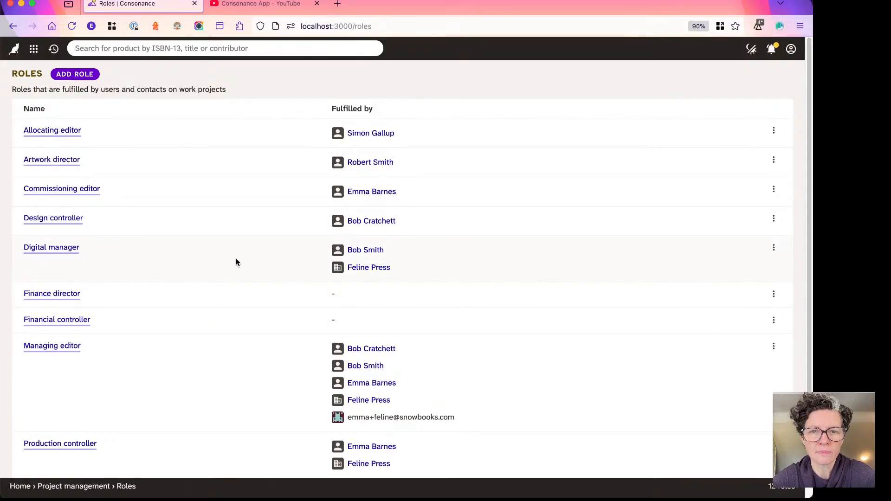
{"action": "scroll", "coordinate": [382, 211], "scroll_direction": "down", "scroll_amount": 4}
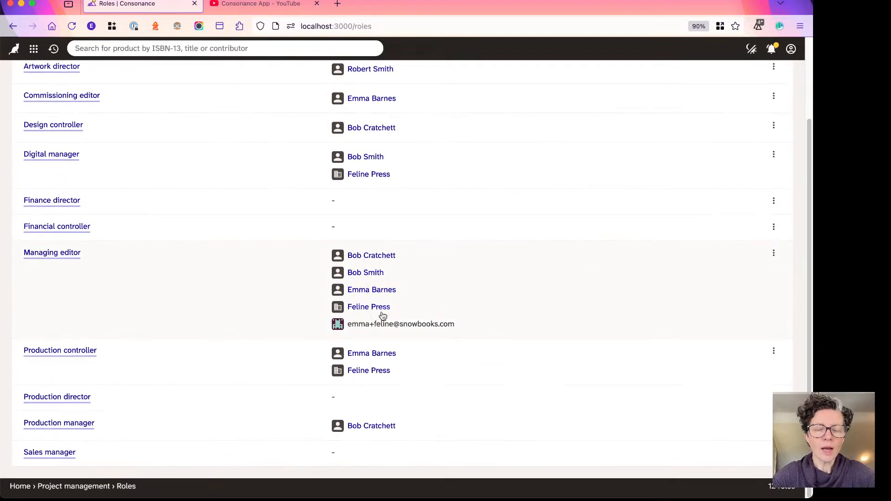
{"action": "scroll", "coordinate": [272, 316], "scroll_direction": "up", "scroll_amount": 1}
{"action": "scroll", "coordinate": [272, 316], "scroll_direction": "up", "scroll_amount": 3}
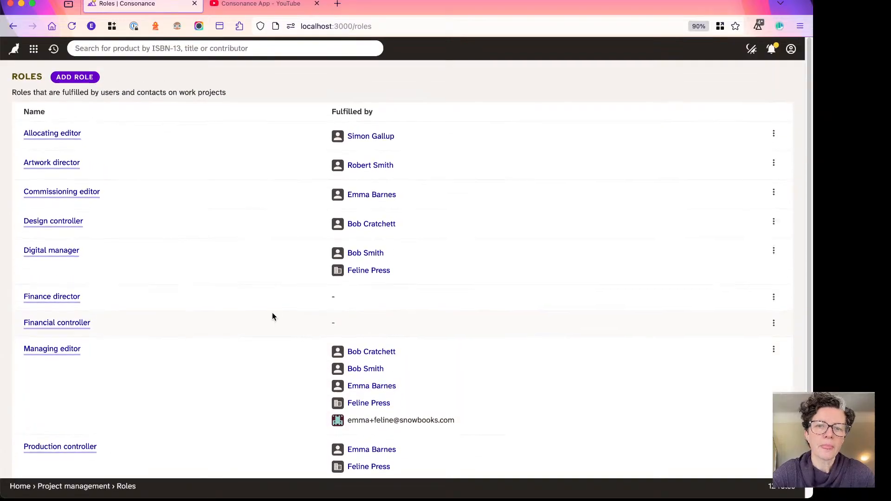
{"action": "scroll", "coordinate": [135, 255], "scroll_direction": "down", "scroll_amount": 3}
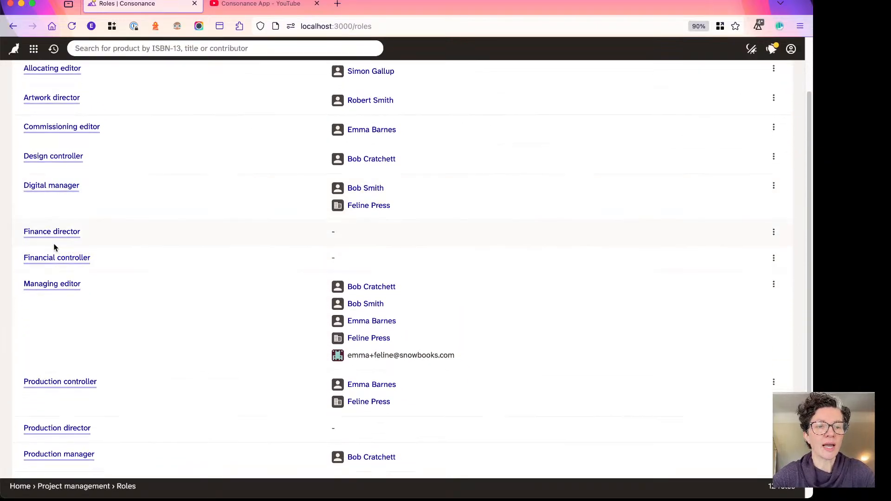
{"action": "scroll", "coordinate": [55, 234], "scroll_direction": "up", "scroll_amount": 5}
{"action": "scroll", "coordinate": [79, 260], "scroll_direction": "left", "scroll_amount": 1}
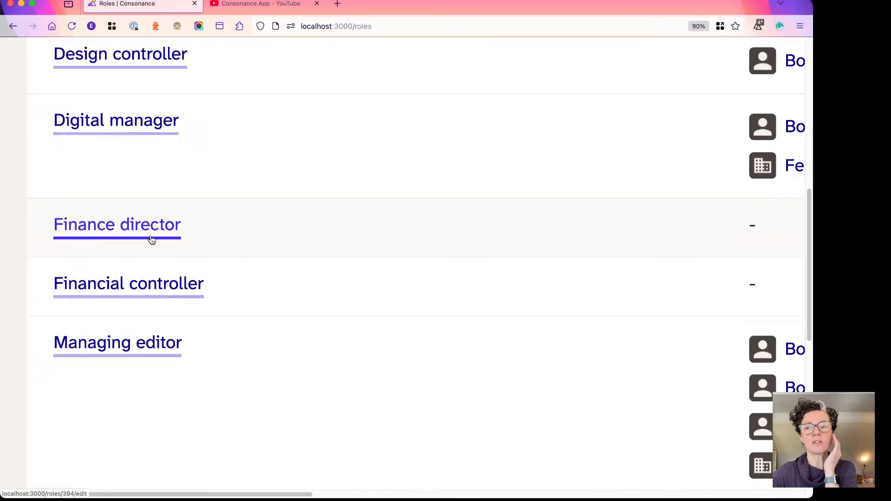
{"action": "scroll", "coordinate": [357, 246], "scroll_direction": "right", "scroll_amount": 3}
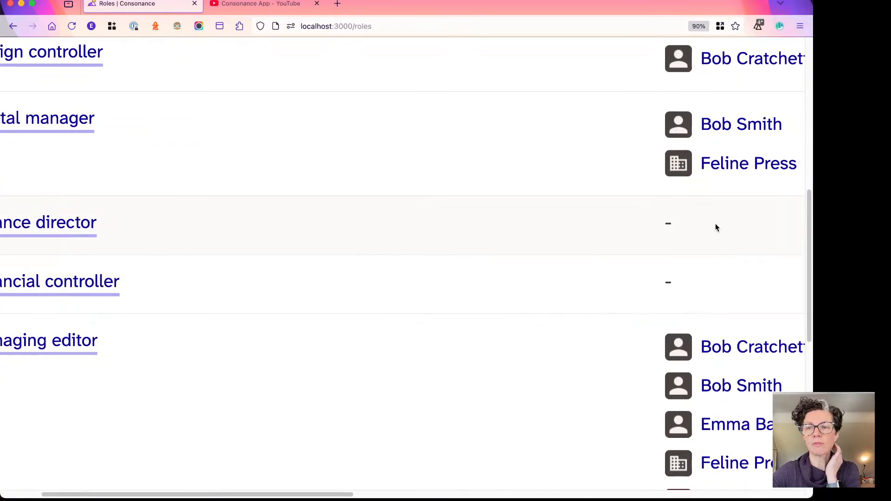
{"action": "scroll", "coordinate": [715, 227], "scroll_direction": "down", "scroll_amount": 3}
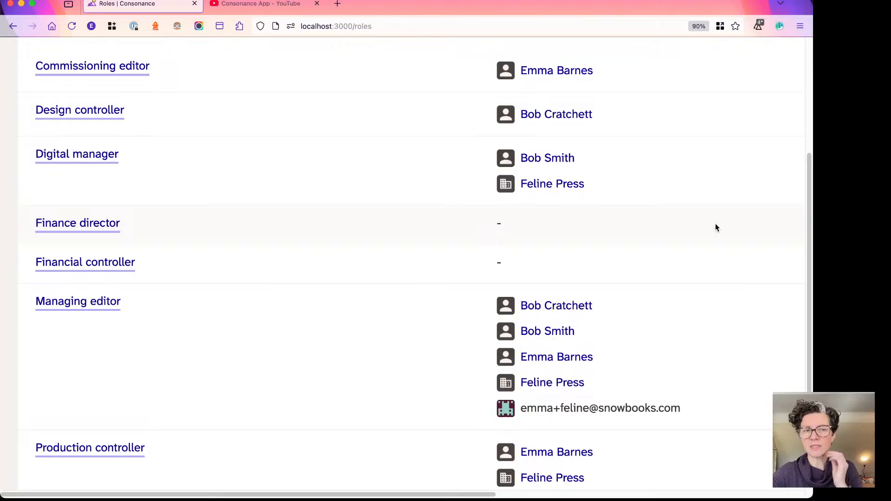
{"action": "scroll", "coordinate": [715, 225], "scroll_direction": "down", "scroll_amount": 3}
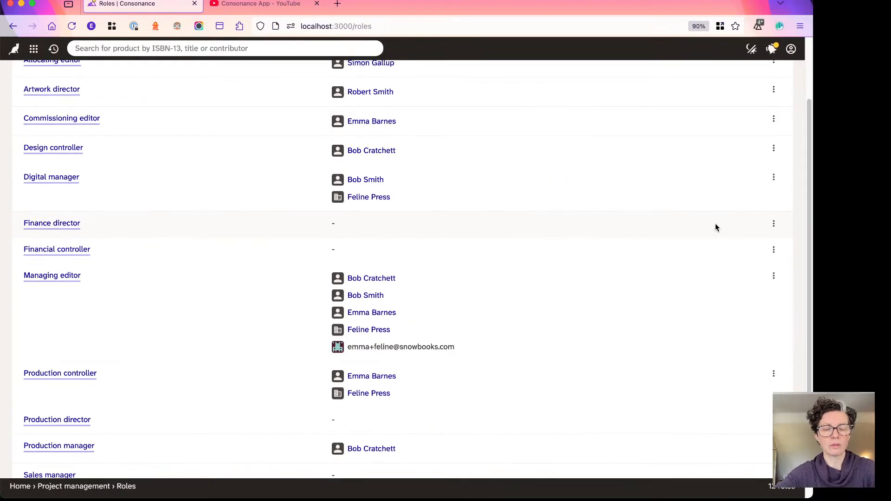
{"action": "scroll", "coordinate": [413, 251], "scroll_direction": "up", "scroll_amount": 3}
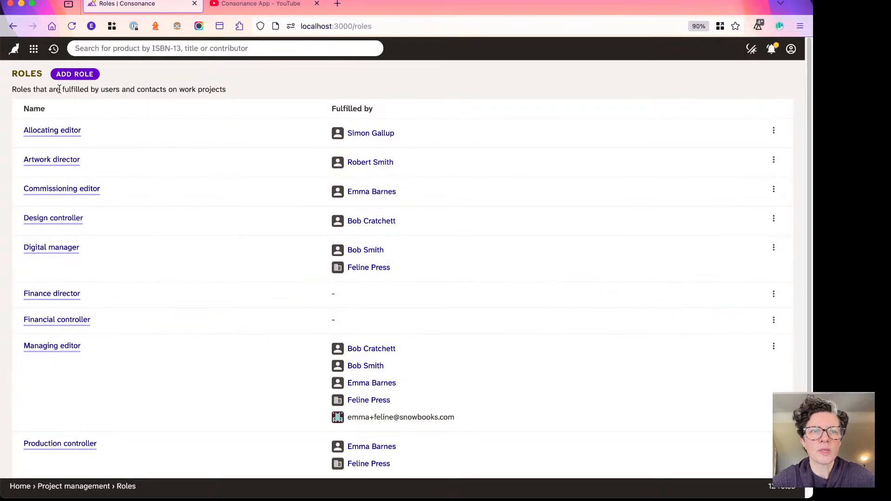
{"action": "left_click", "coordinate": [29, 51]}
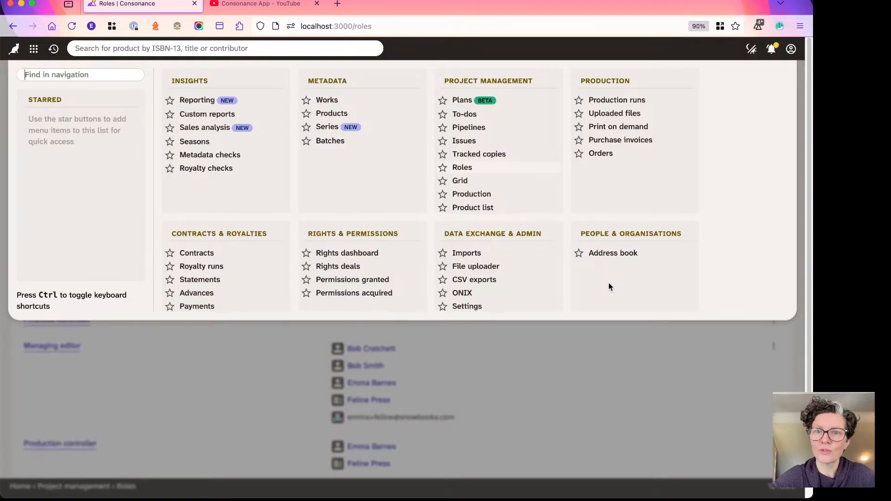
{"action": "left_click", "coordinate": [562, 363]}
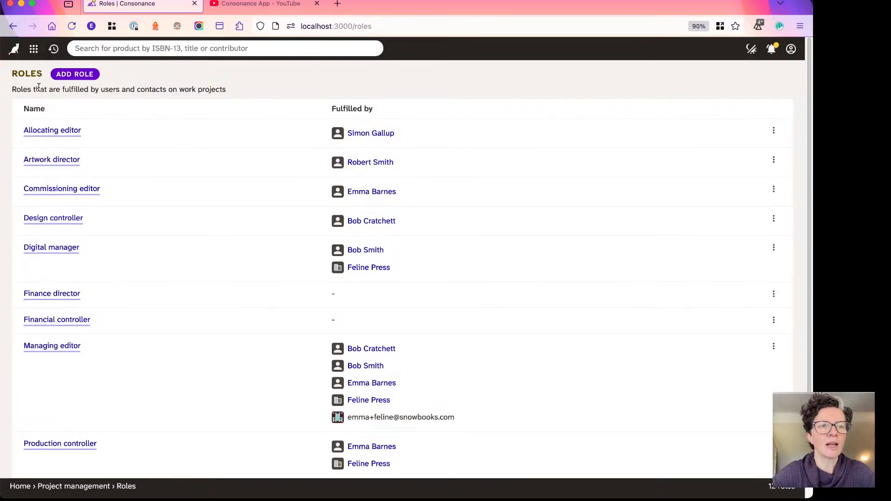
Step: Open the recently visited work Cats in Gardens II and go to its project management Roles page
{"action": "left_click", "coordinate": [54, 49]}
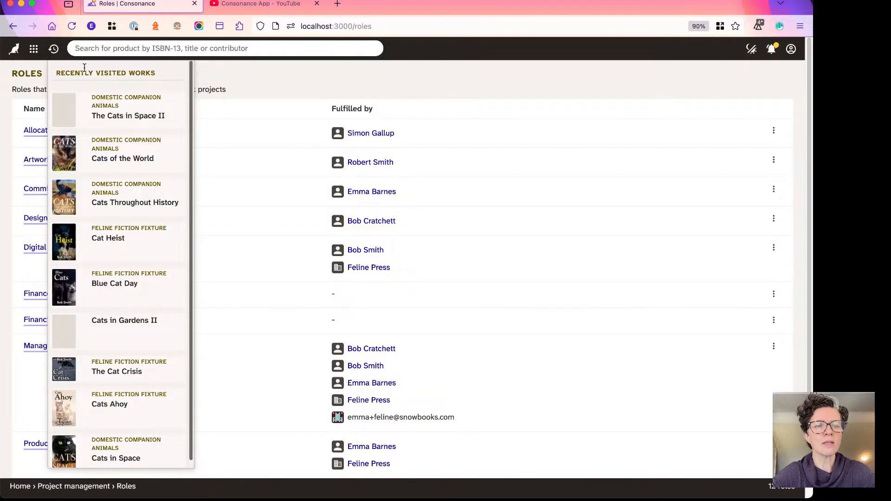
{"action": "scroll", "coordinate": [106, 169], "scroll_direction": "down", "scroll_amount": 3}
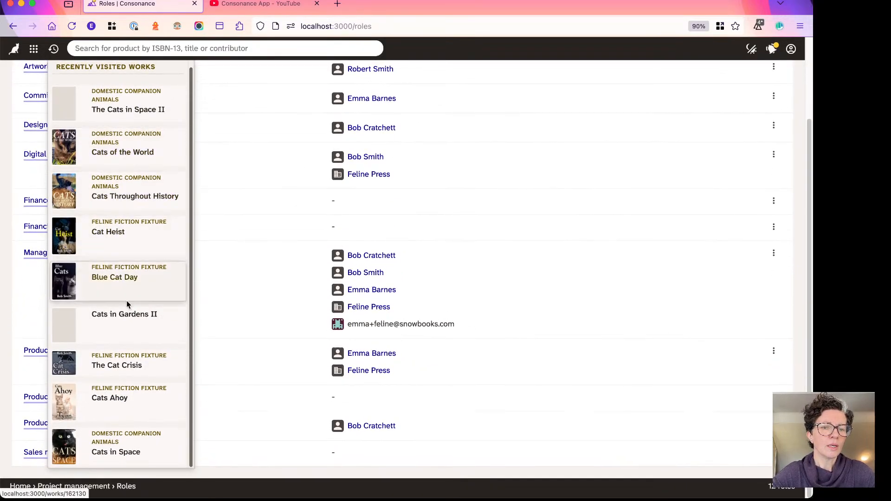
{"action": "left_click", "coordinate": [105, 320]}
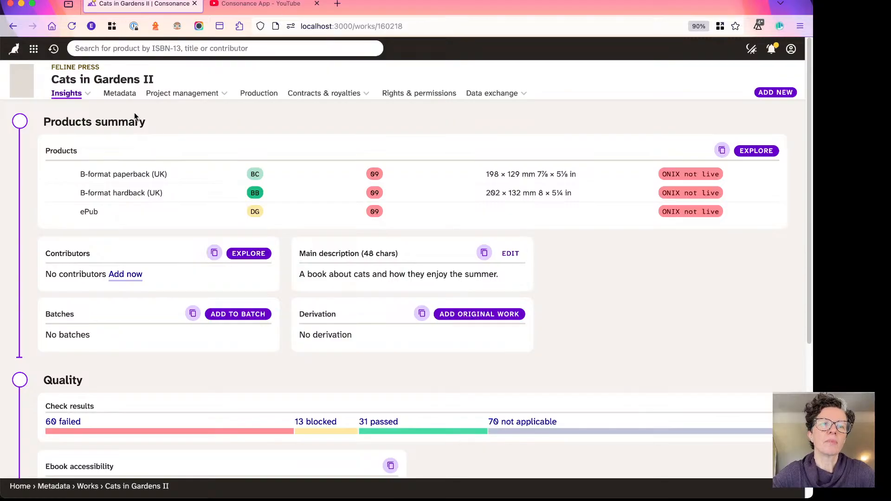
{"action": "left_click", "coordinate": [192, 97]}
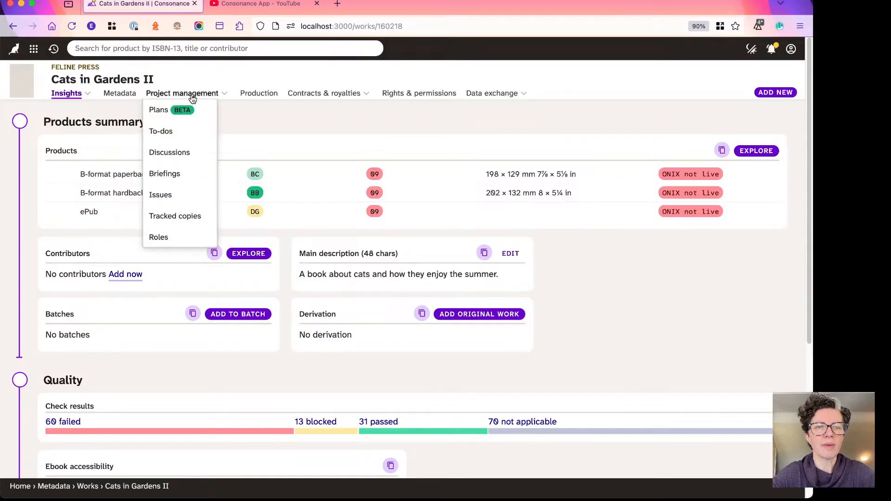
{"action": "left_click", "coordinate": [184, 242]}
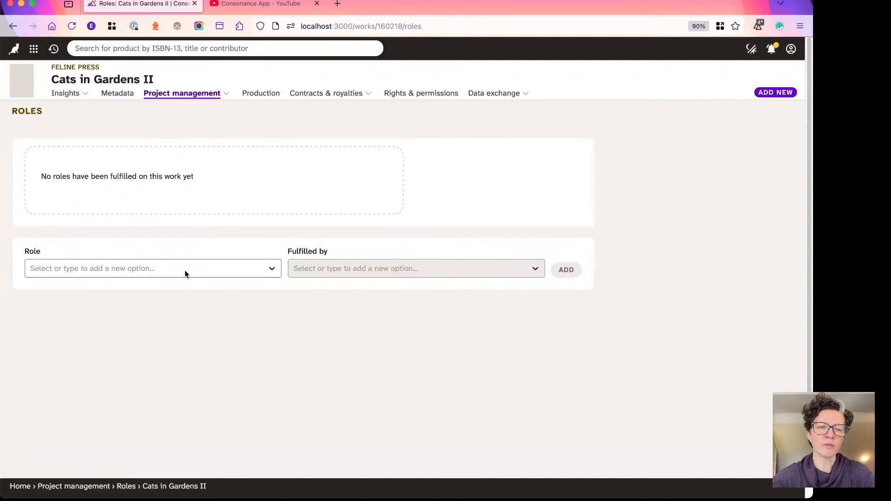
Step: Choose Managing editor as the role to fulfil on Cats in Gardens II
{"action": "left_click", "coordinate": [124, 268]}
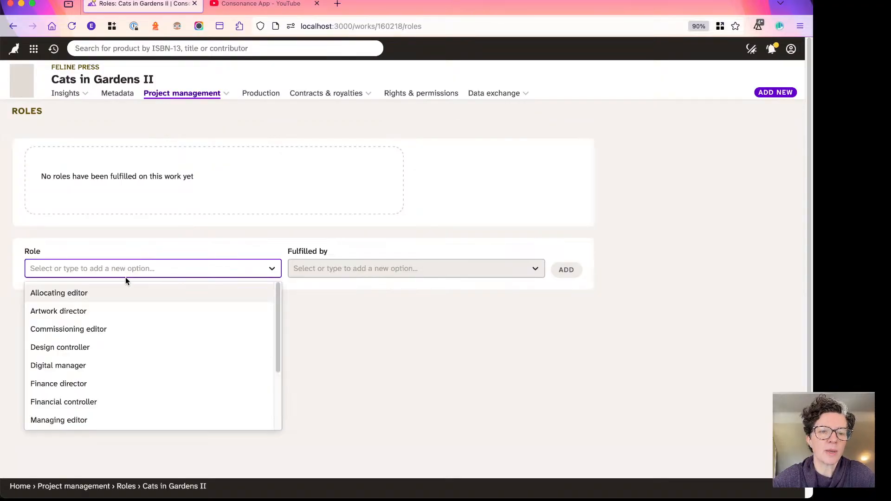
{"action": "left_click", "coordinate": [139, 448]}
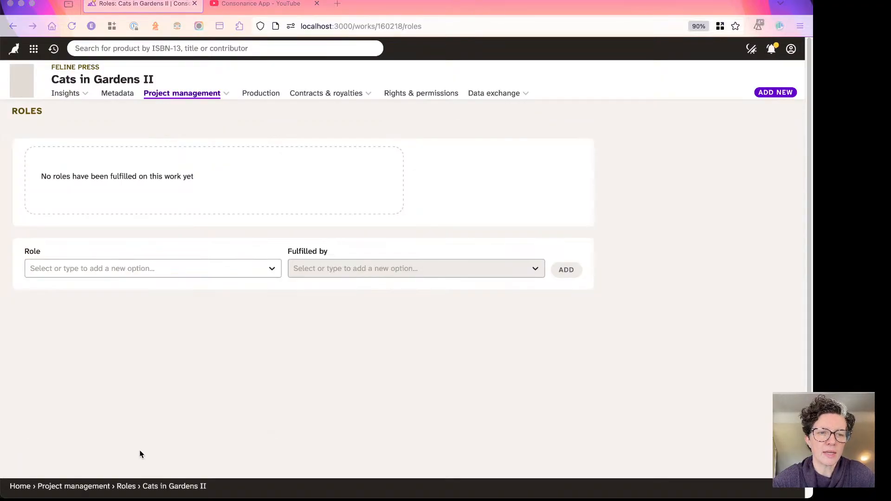
{"action": "left_click", "coordinate": [107, 269]}
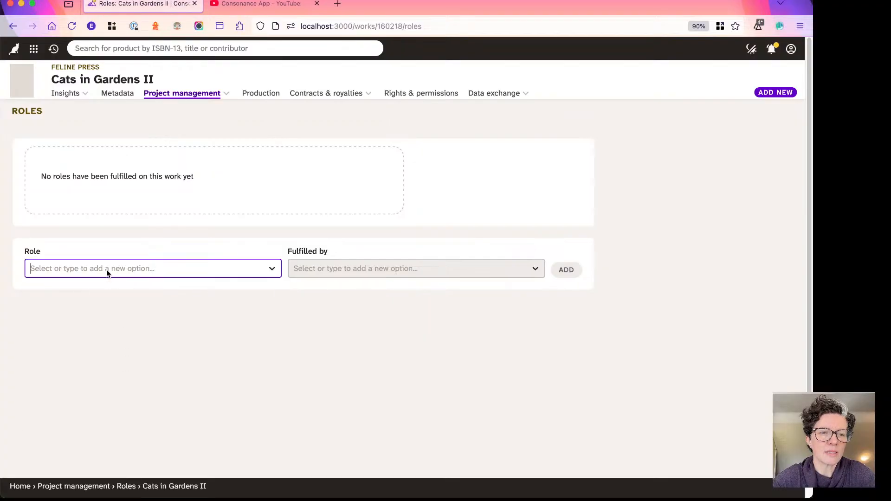
{"action": "left_click", "coordinate": [107, 270]}
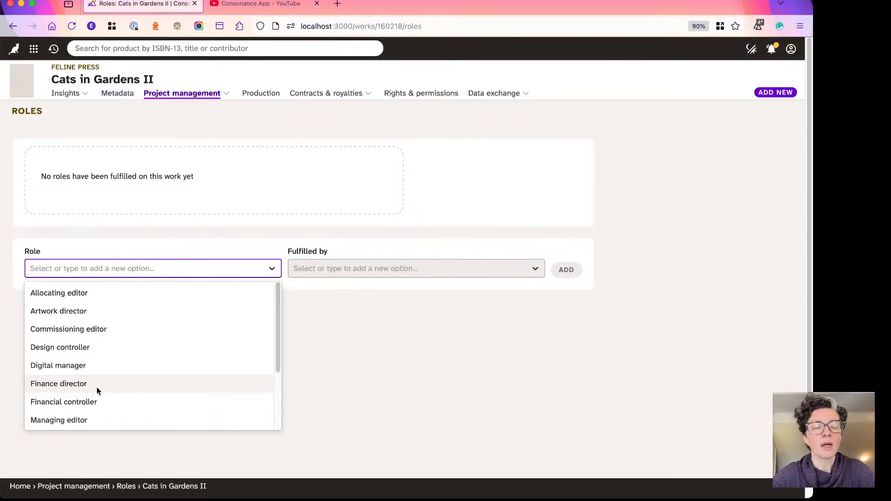
{"action": "scroll", "coordinate": [93, 371], "scroll_direction": "down", "scroll_amount": 4}
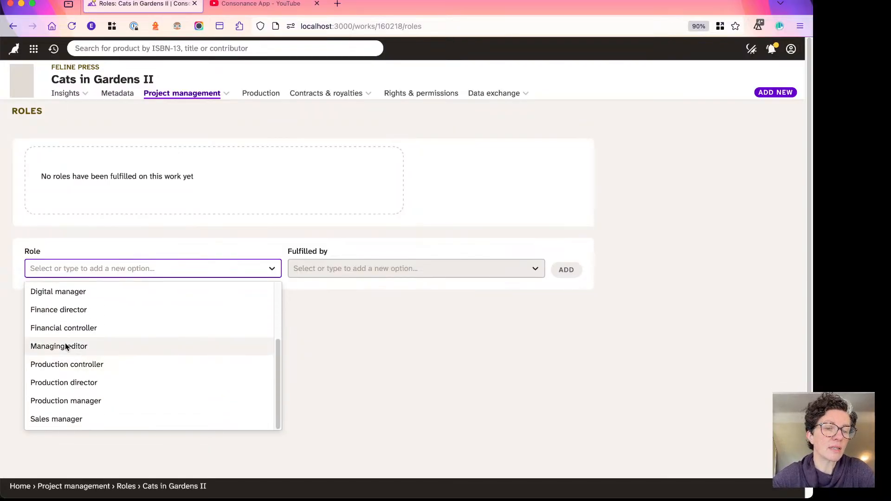
{"action": "left_click", "coordinate": [65, 345]}
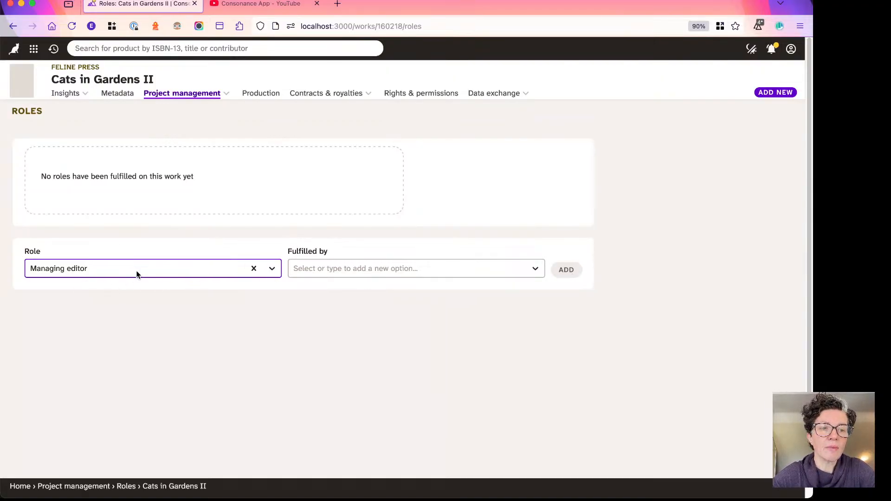
Step: Assign one suggested contact, one unsuggested contact and the suggested user account to the Managing editor role, and add them to the work
{"action": "left_click", "coordinate": [329, 271]}
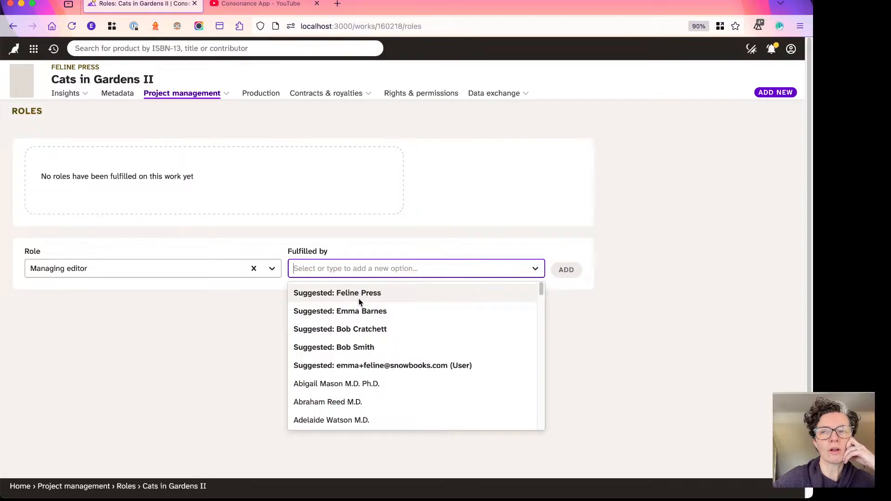
{"action": "left_click", "coordinate": [364, 331]}
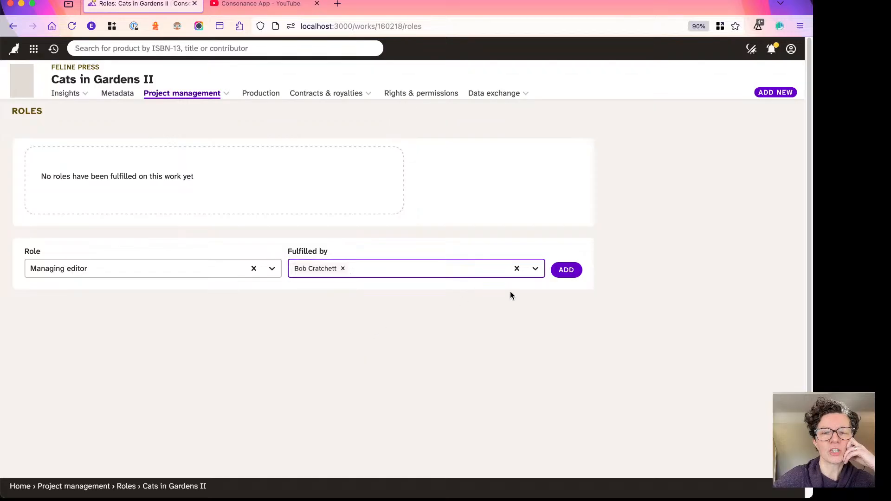
{"action": "left_click", "coordinate": [396, 268]}
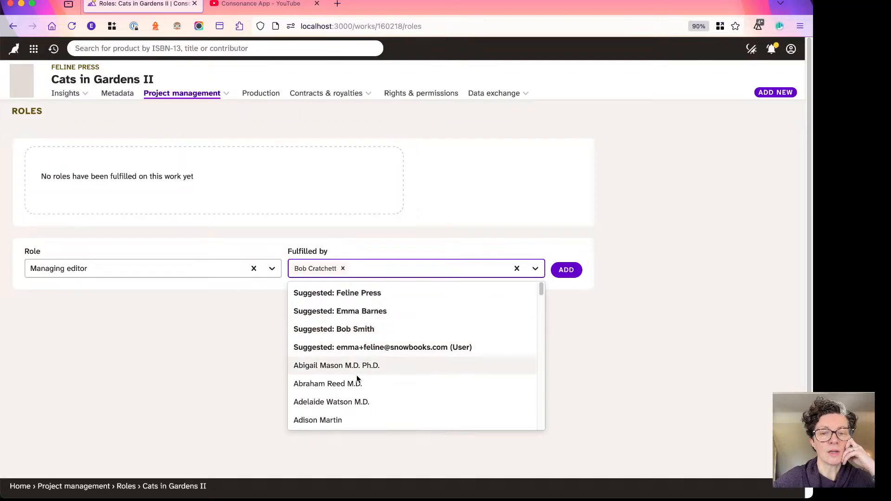
{"action": "left_click", "coordinate": [337, 418]}
{"action": "left_click", "coordinate": [425, 269]}
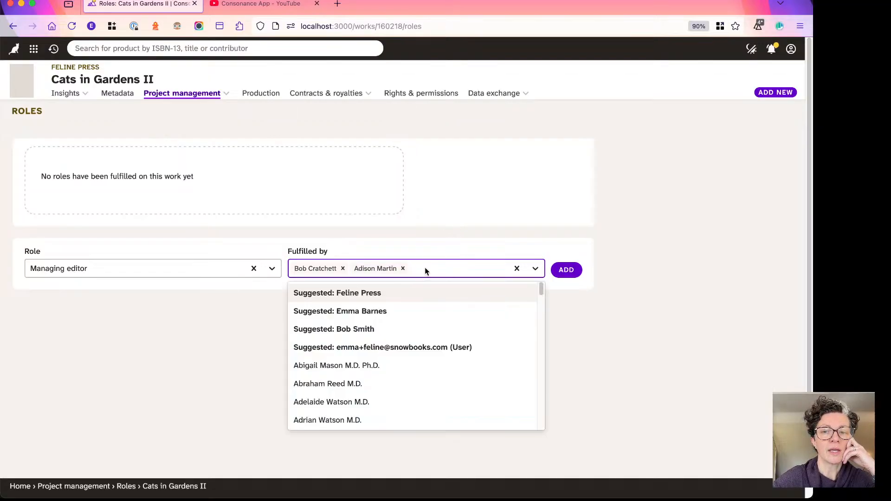
{"action": "left_click", "coordinate": [432, 352]}
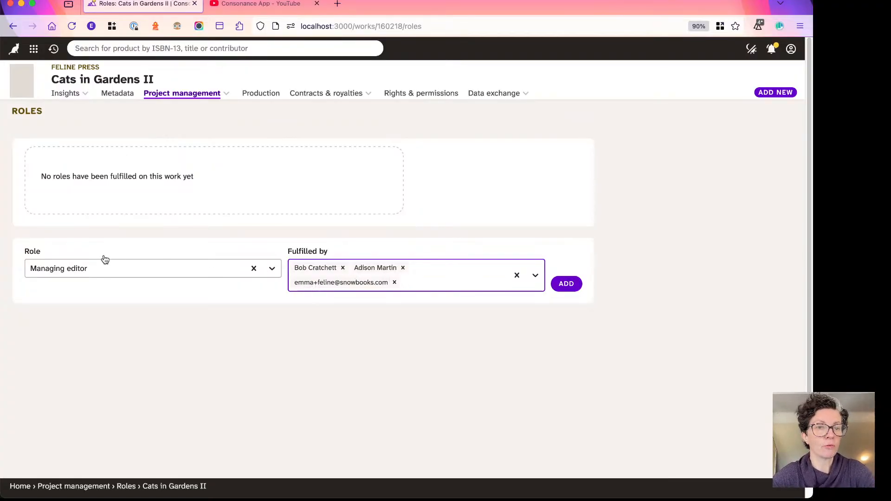
{"action": "left_click", "coordinate": [571, 290]}
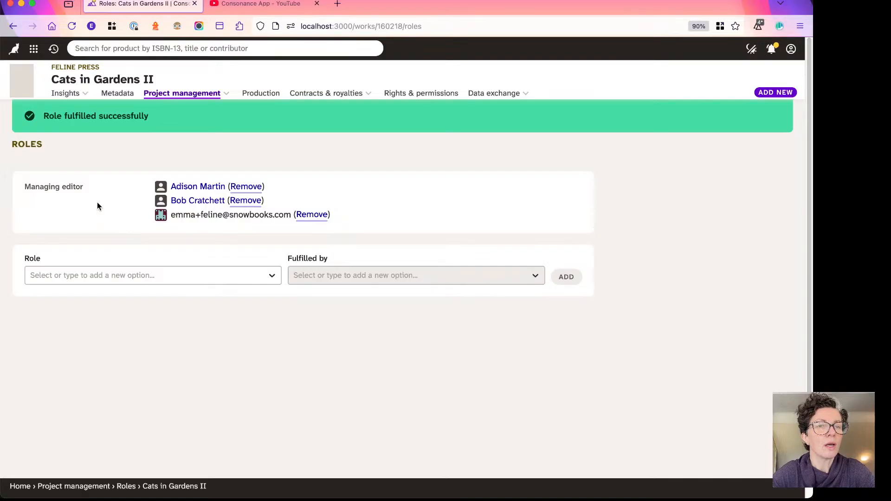
Step: Assign one unsuggested contact to the Commissioning editor role and add the assignment to Cats in Gardens II
{"action": "left_click", "coordinate": [110, 275]}
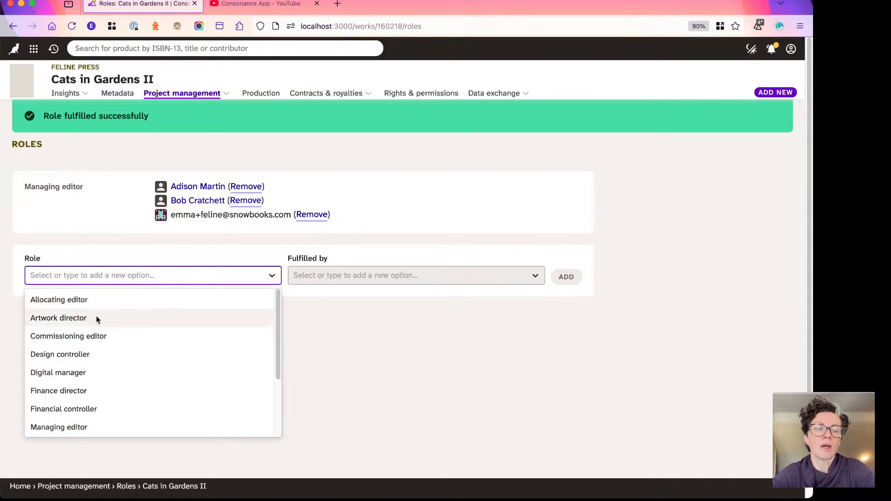
{"action": "left_click", "coordinate": [92, 335]}
{"action": "left_click", "coordinate": [361, 278]}
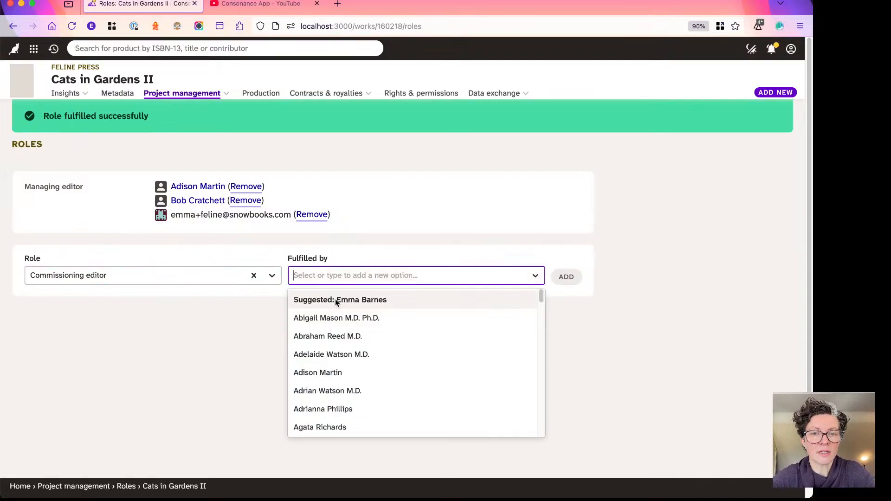
{"action": "scroll", "coordinate": [342, 380], "scroll_direction": "down", "scroll_amount": 15}
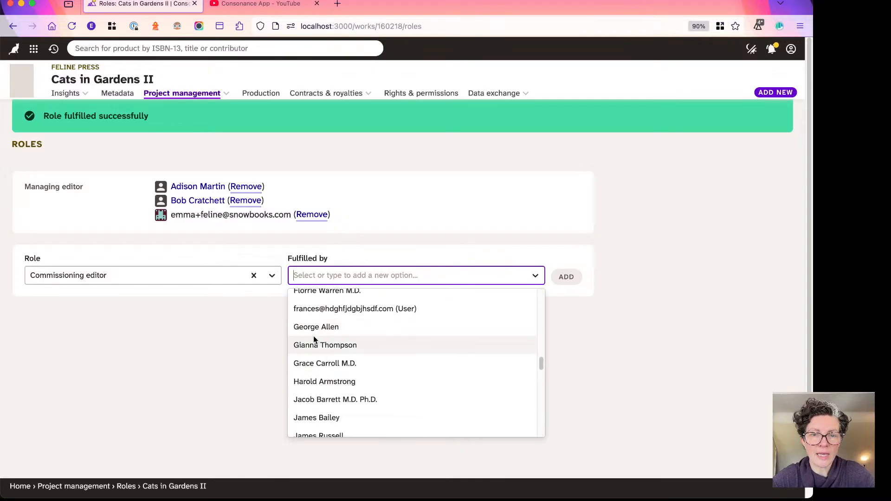
{"action": "scroll", "coordinate": [321, 358], "scroll_direction": "down", "scroll_amount": 5}
{"action": "left_click", "coordinate": [313, 352]}
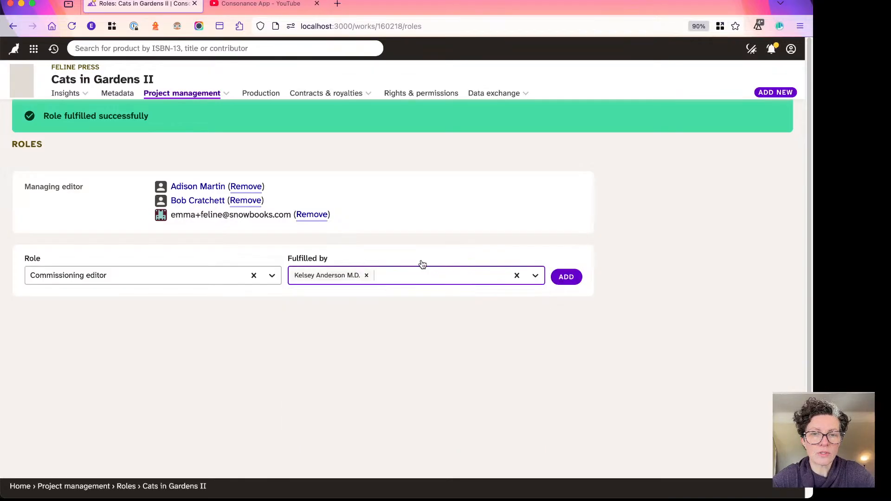
{"action": "left_click", "coordinate": [572, 280]}
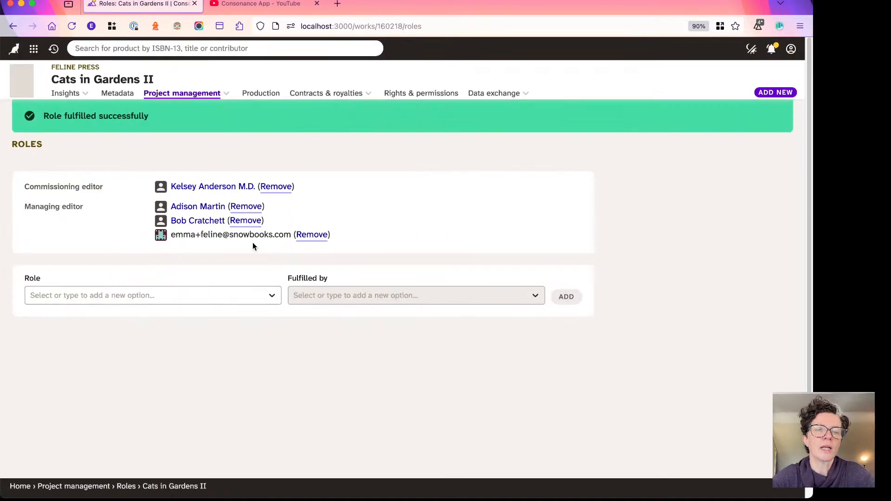
Step: Remove the first listed contact from the Managing editor role
{"action": "left_click", "coordinate": [245, 206]}
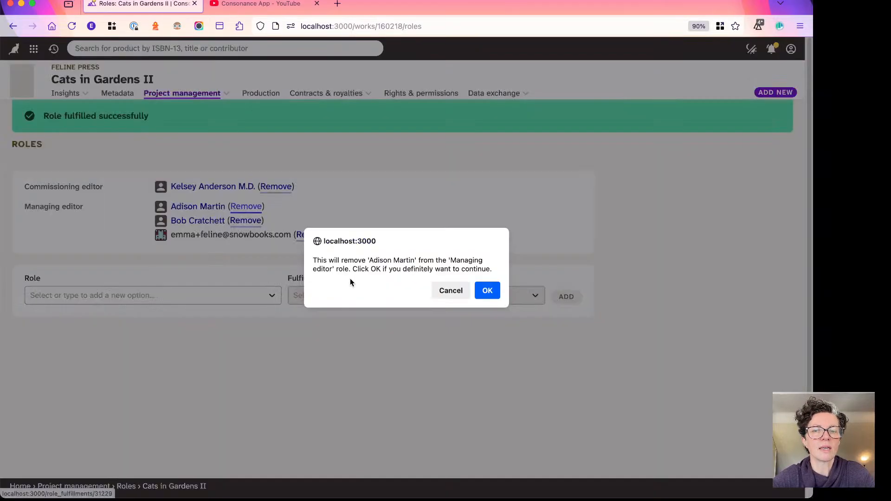
{"action": "left_click", "coordinate": [487, 290]}
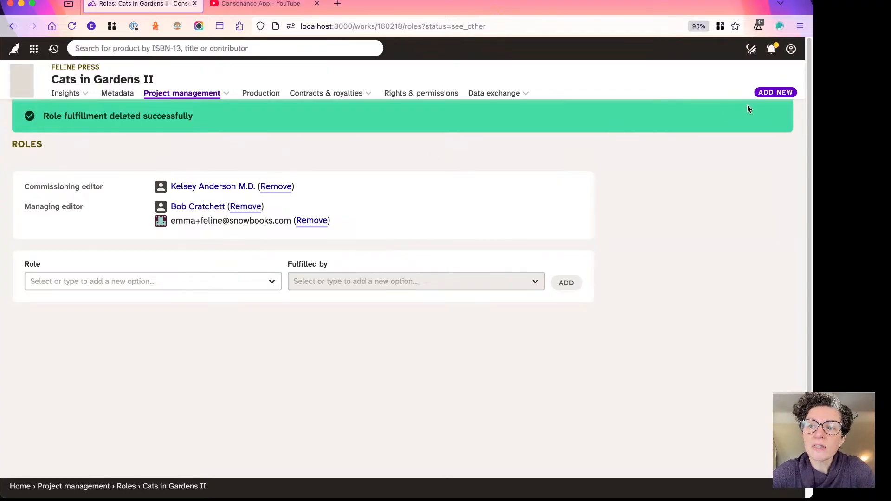
Step: Review what can be carried over when duplicating the work, including role fulfillments, leave without duplicating, and look over the assigned roles
{"action": "left_click", "coordinate": [775, 93]}
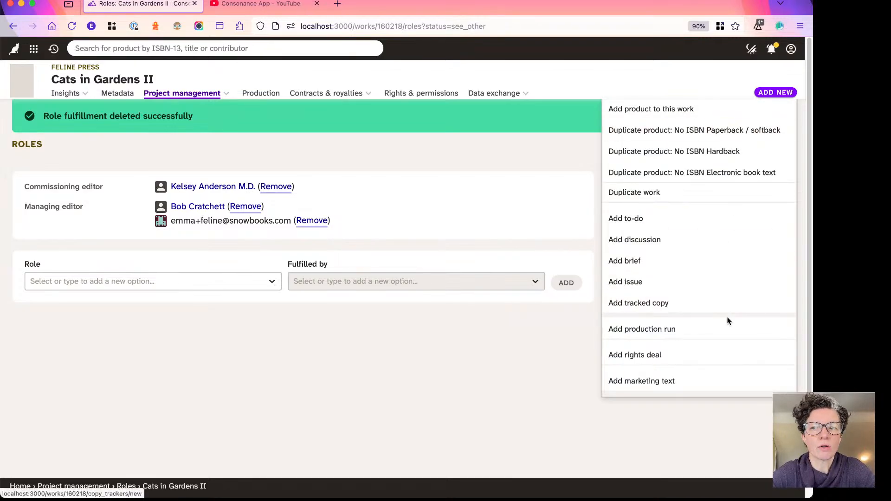
{"action": "left_click", "coordinate": [627, 194]}
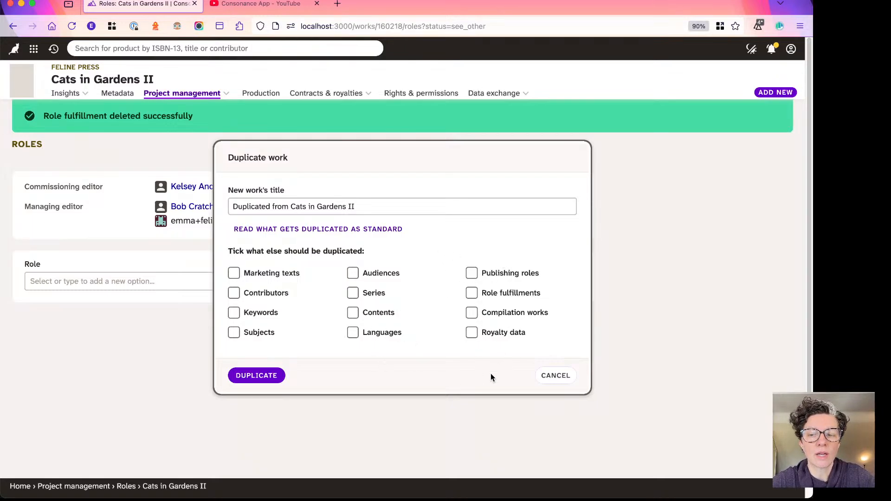
{"action": "left_click", "coordinate": [552, 376]}
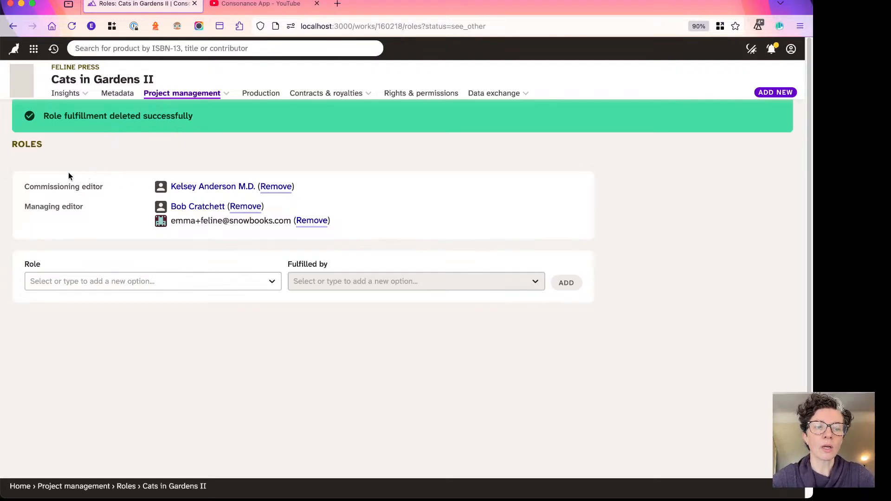
{"action": "left_click_drag", "start_coordinate": [25, 184], "coordinate": [108, 236]}
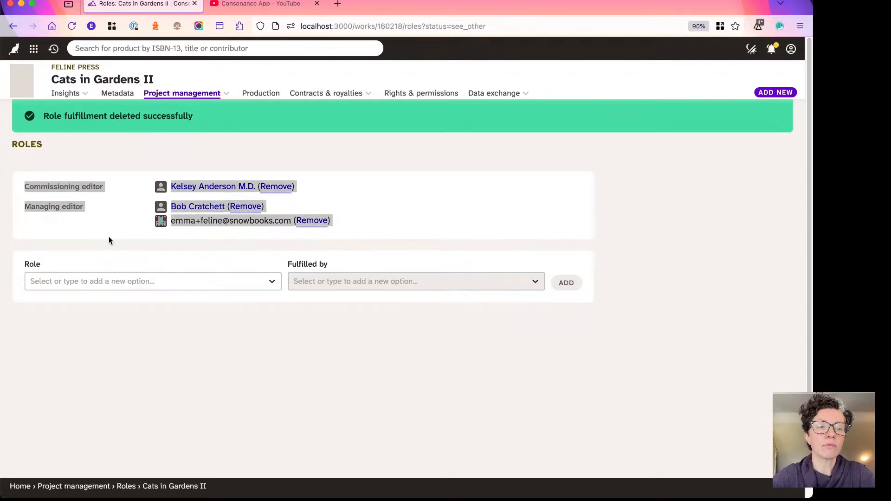
{"action": "left_click", "coordinate": [99, 224]}
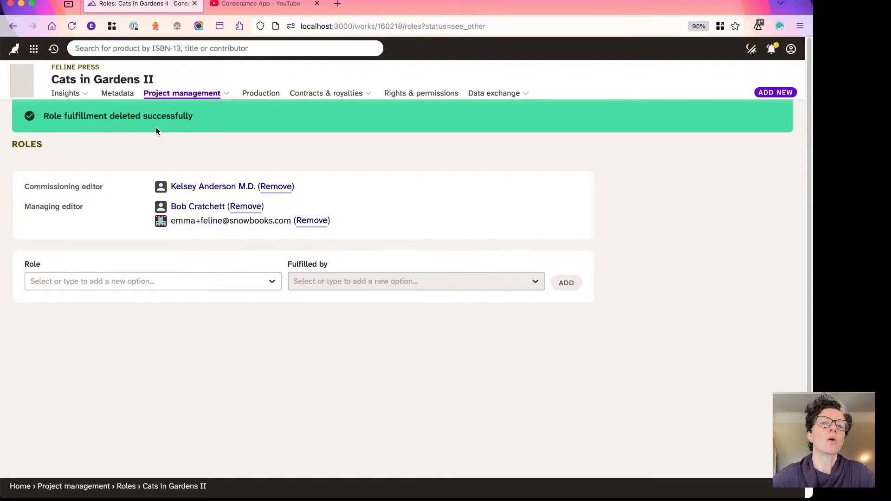
Step: Inspect the form for starting a discussion on the work, including the users available as subscribers, and leave it unsaved
{"action": "left_click", "coordinate": [170, 95]}
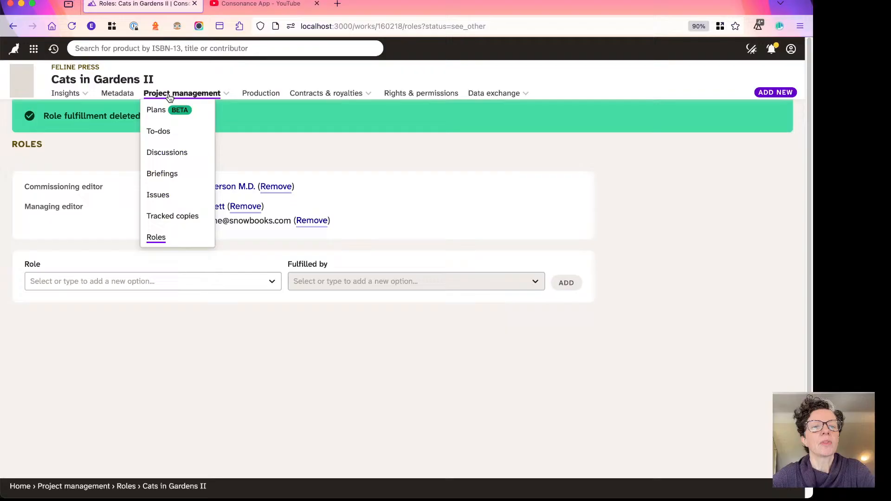
{"action": "left_click", "coordinate": [194, 159]}
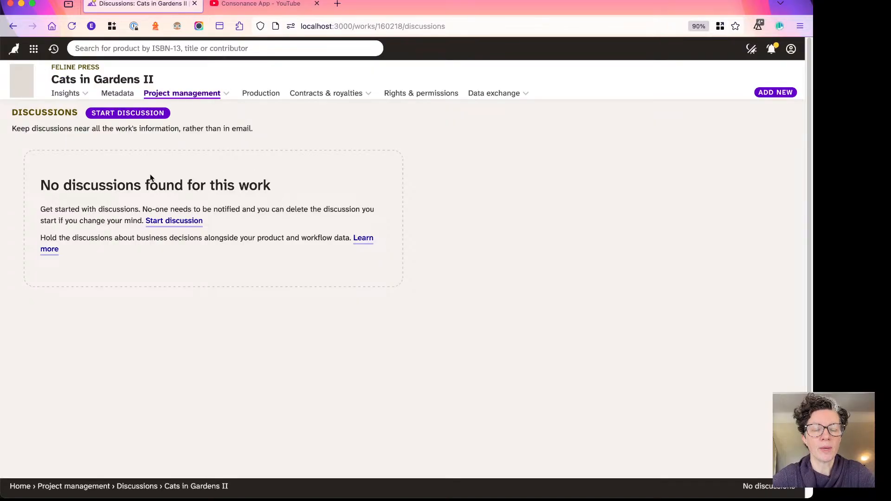
{"action": "left_click", "coordinate": [116, 119]}
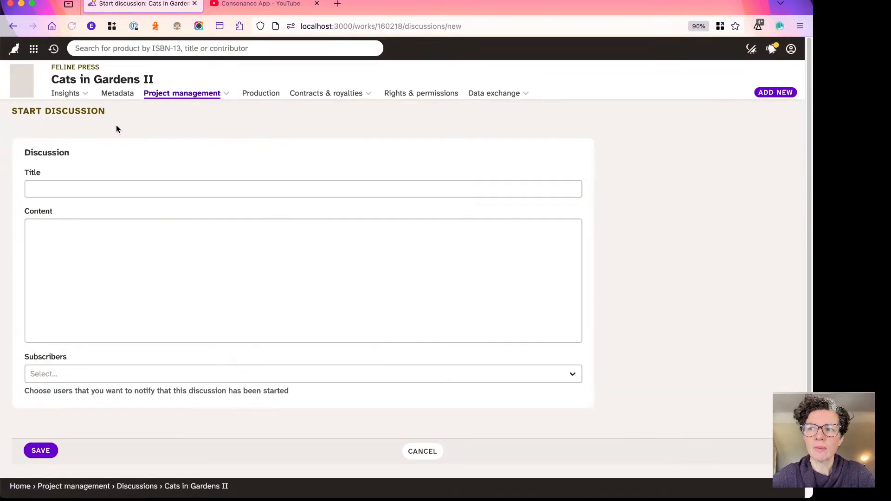
{"action": "left_click", "coordinate": [139, 187]}
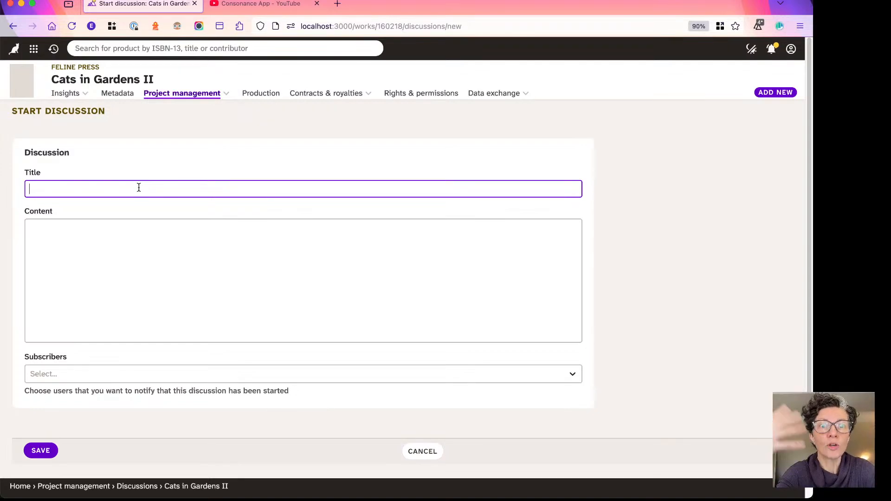
{"action": "left_click", "coordinate": [136, 246]}
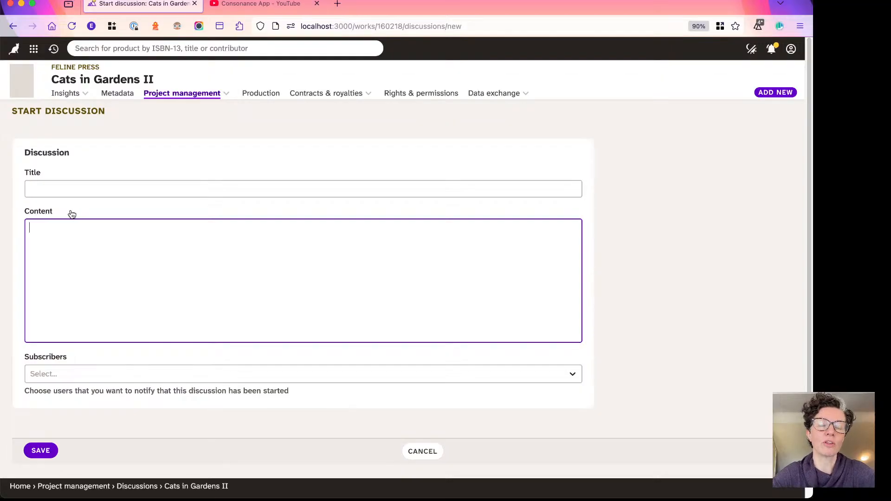
{"action": "left_click", "coordinate": [52, 191]}
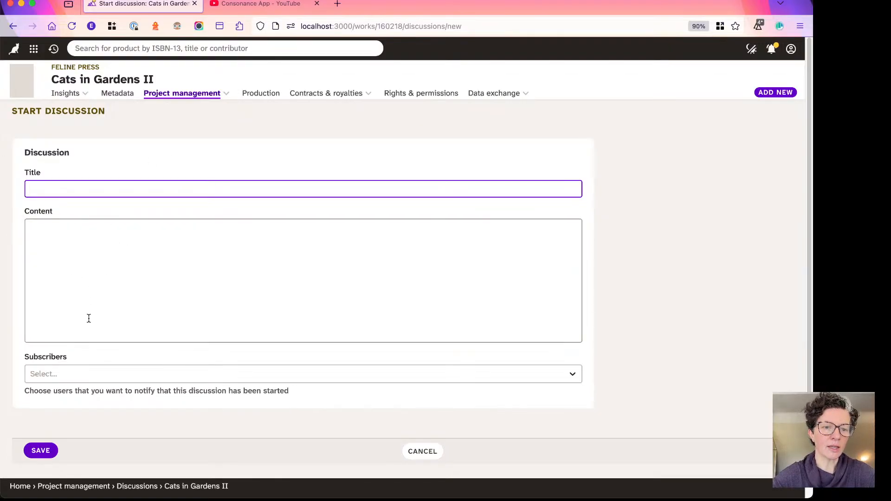
{"action": "left_click", "coordinate": [70, 375]}
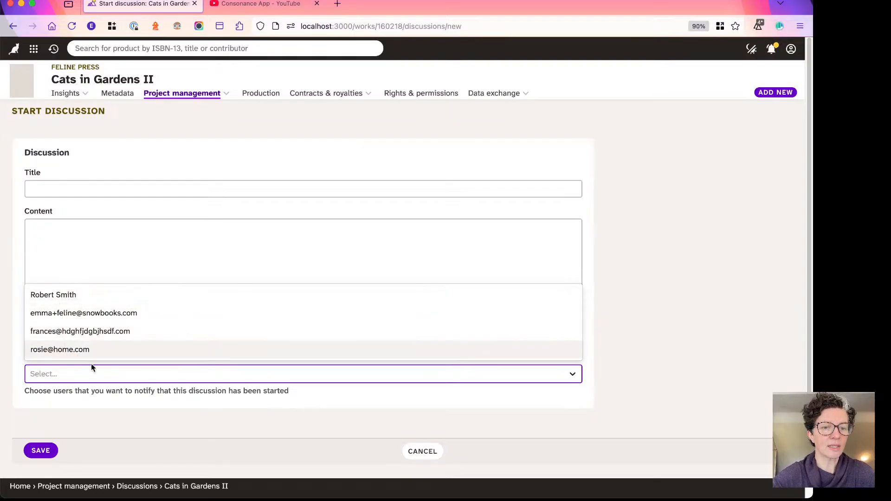
{"action": "left_click", "coordinate": [82, 390]}
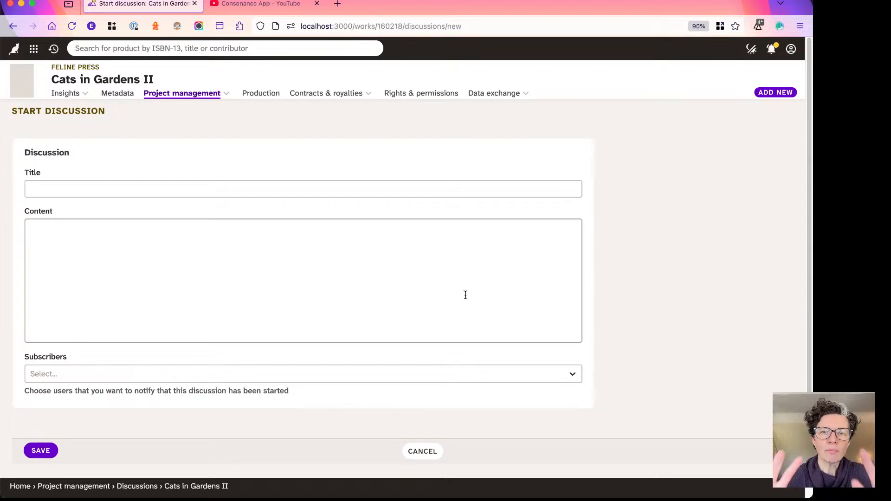
{"action": "left_click", "coordinate": [423, 455]}
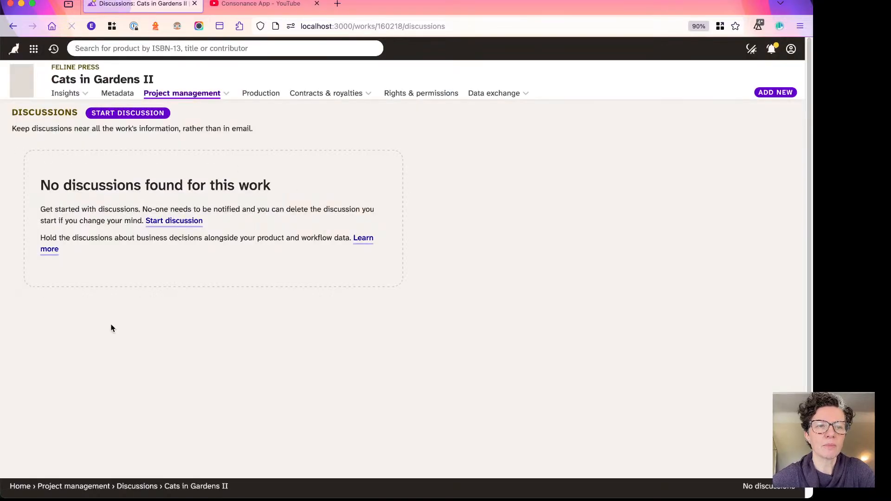
Step: Start a new to-do on the work's To-dos page with the task "Line edit manuscript"
{"action": "left_click", "coordinate": [162, 93]}
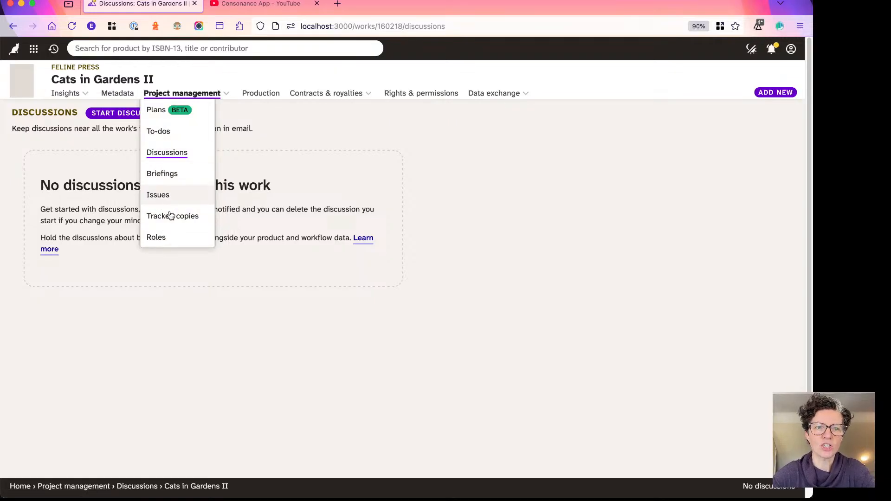
{"action": "left_click", "coordinate": [153, 293]}
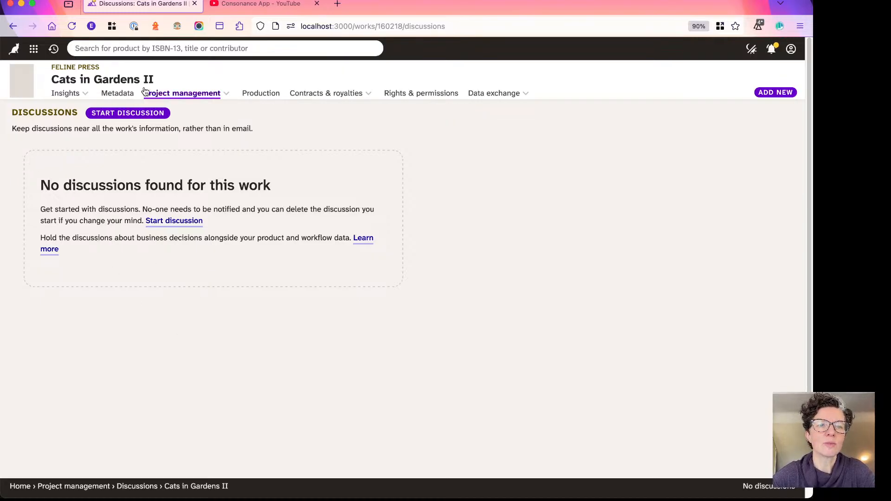
{"action": "left_click", "coordinate": [162, 94]}
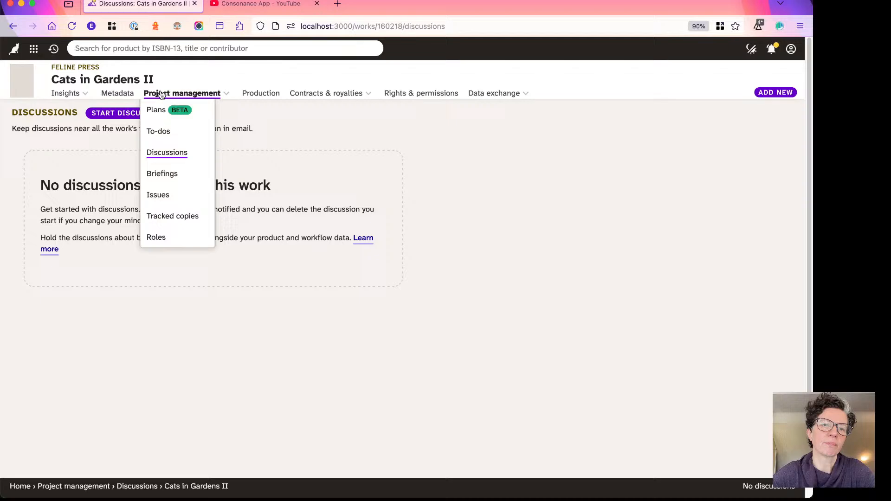
{"action": "left_click", "coordinate": [178, 134]}
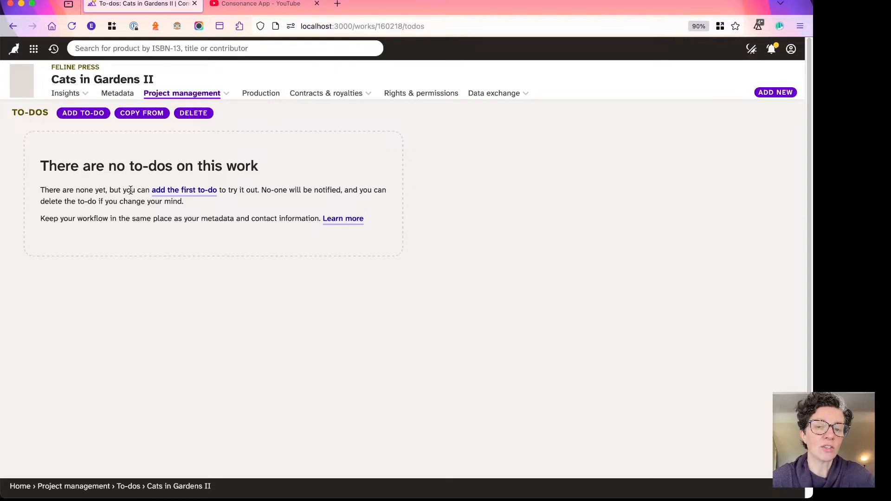
{"action": "left_click", "coordinate": [81, 116]}
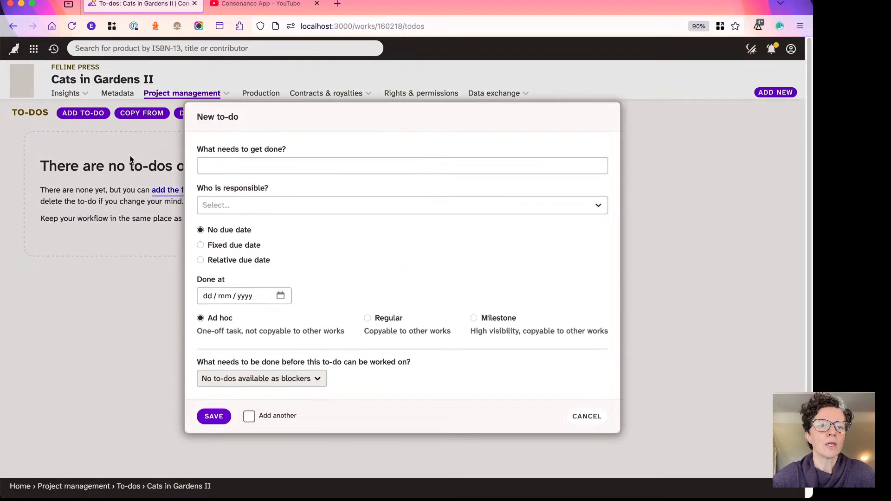
{"action": "left_click", "coordinate": [235, 165]}
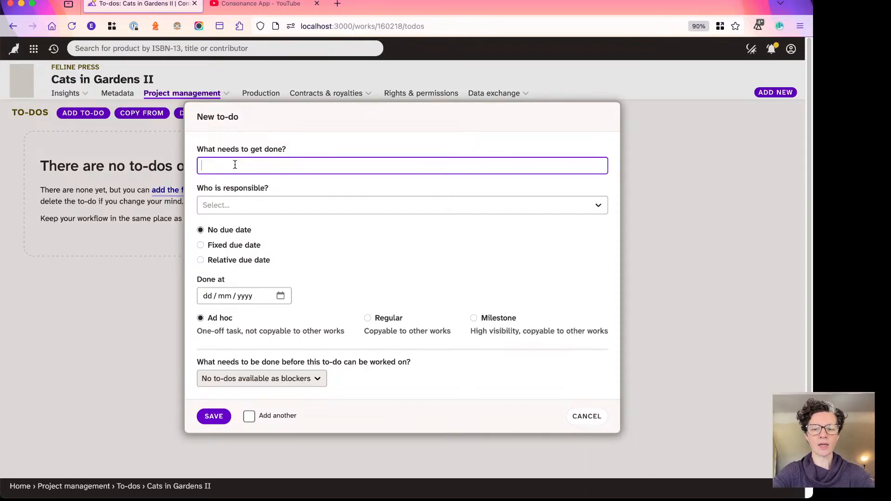
{"action": "type", "text": "Line edit"}
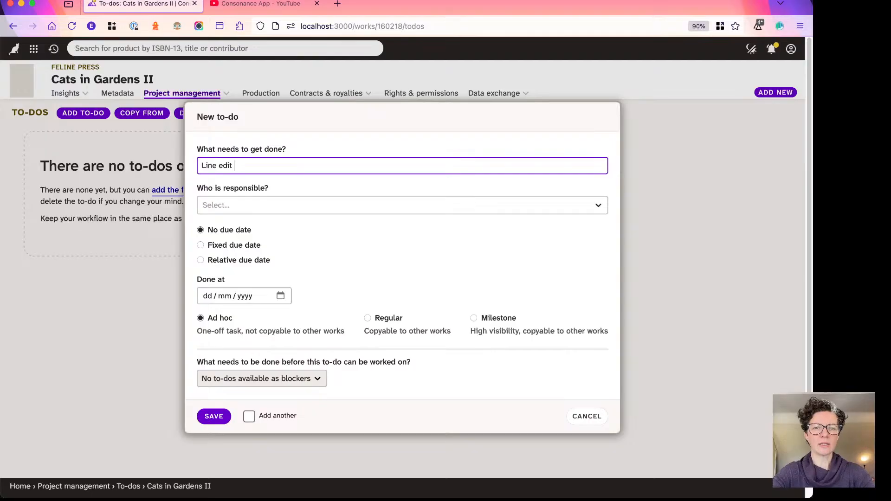
{"action": "type", "text": " manuscript"}
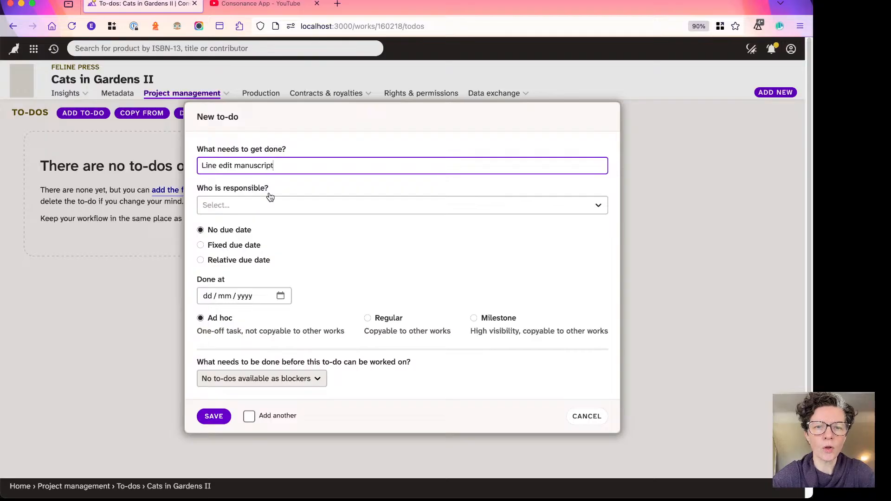
Step: Make the Managing editor role responsible for the new to-do and save it
{"action": "left_click", "coordinate": [246, 205]}
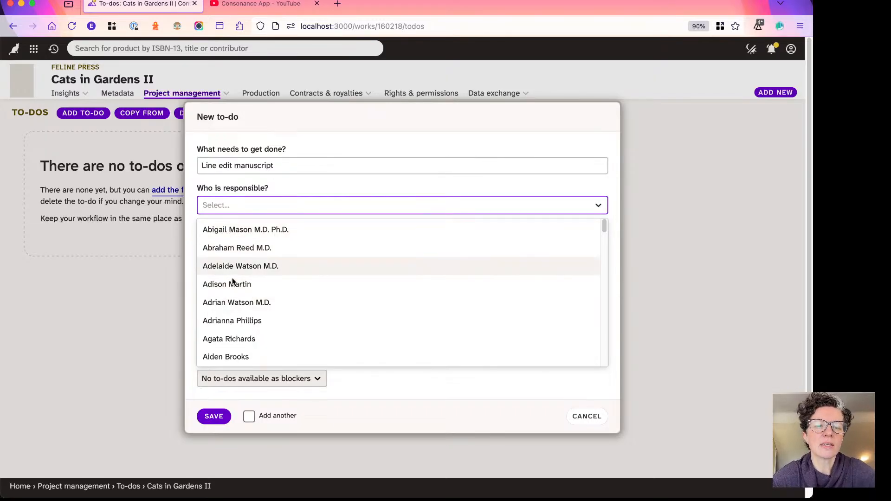
{"action": "scroll", "coordinate": [233, 284], "scroll_direction": "down", "scroll_amount": 5}
{"action": "scroll", "coordinate": [234, 287], "scroll_direction": "up", "scroll_amount": 5}
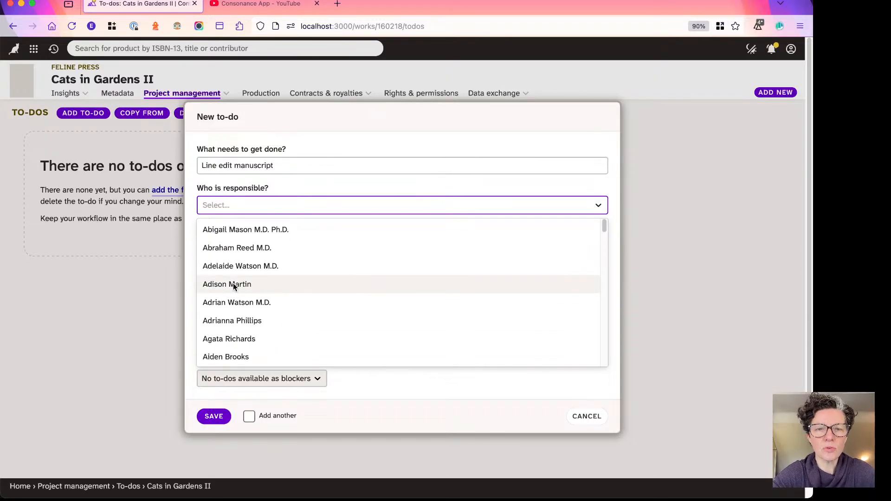
{"action": "type", "text": "mana"}
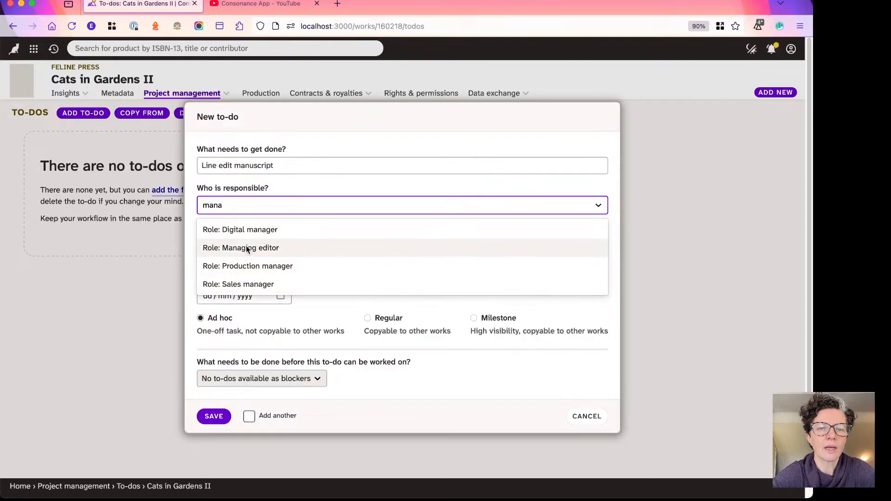
{"action": "scroll", "coordinate": [173, 252], "scroll_direction": "up", "scroll_amount": 5}
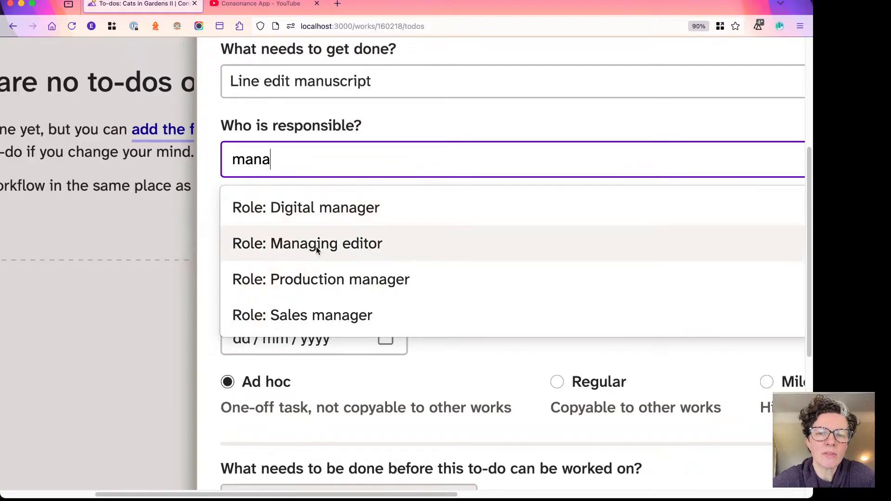
{"action": "left_click", "coordinate": [316, 247]}
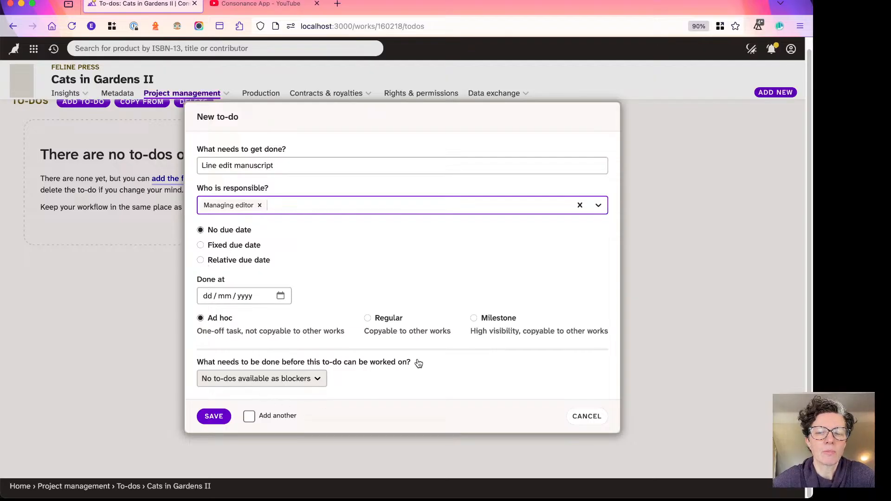
{"action": "left_click", "coordinate": [208, 416]}
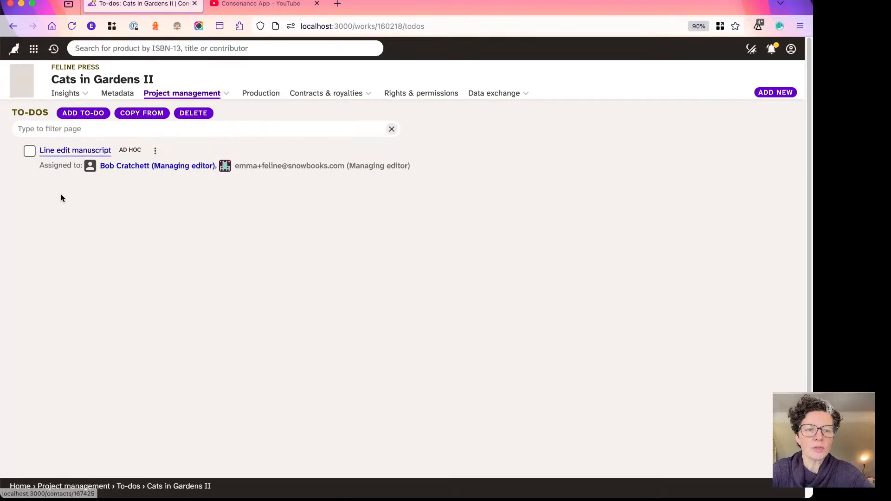
Step: Examine who is assigned to the "Line edit manuscript" to-do and compare them with the roles on the work's Roles page
{"action": "scroll", "coordinate": [55, 189], "scroll_direction": "up", "scroll_amount": 5}
{"action": "scroll", "coordinate": [56, 189], "scroll_direction": "up", "scroll_amount": 1}
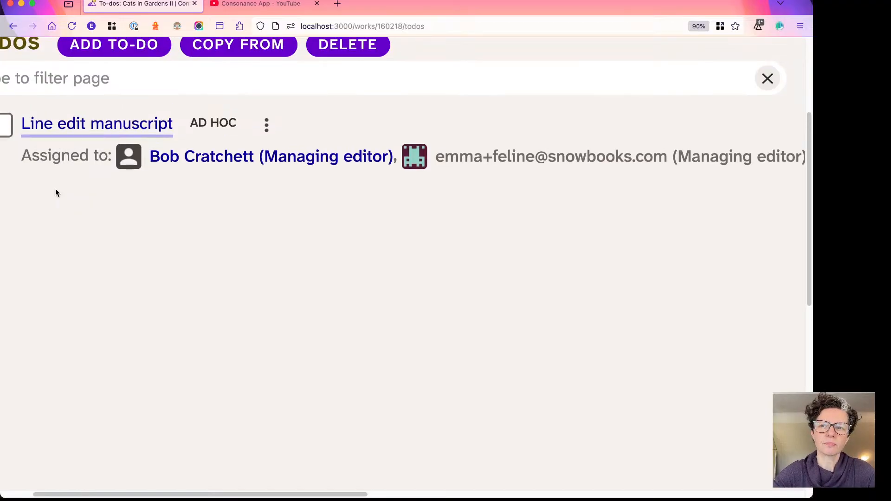
{"action": "scroll", "coordinate": [56, 189], "scroll_direction": "left", "scroll_amount": 2}
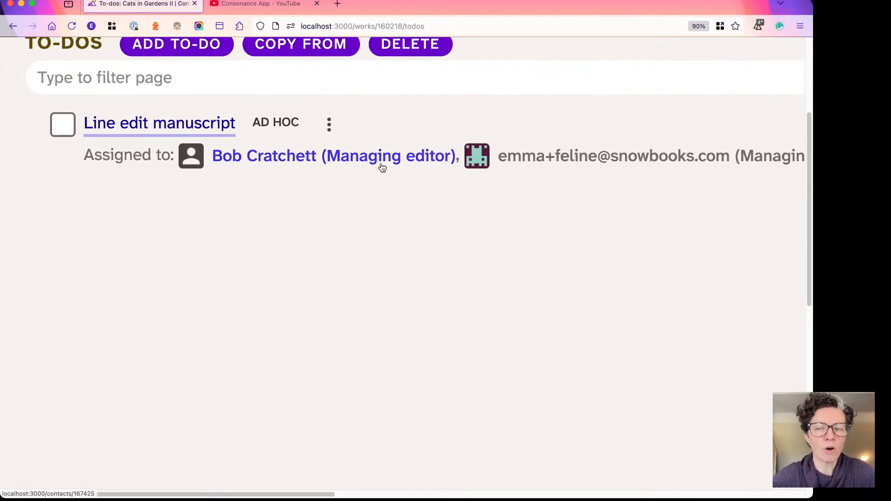
{"action": "scroll", "coordinate": [219, 185], "scroll_direction": "up", "scroll_amount": 1}
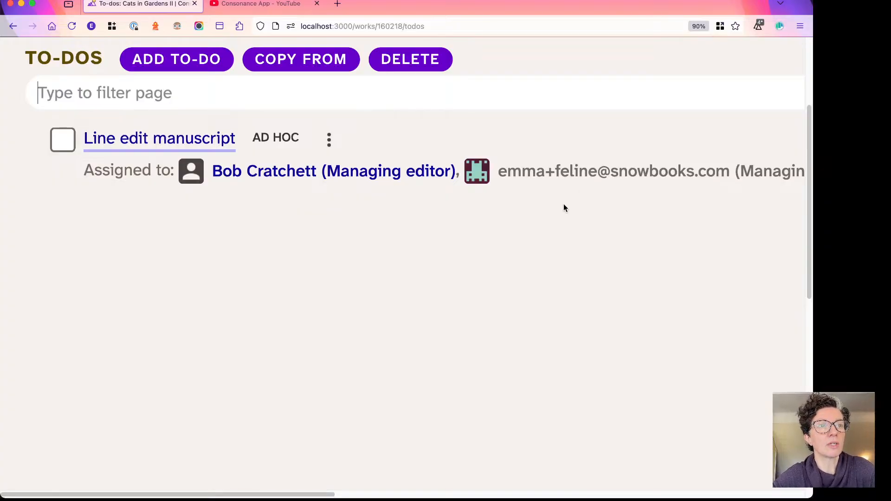
{"action": "scroll", "coordinate": [563, 205], "scroll_direction": "up", "scroll_amount": 2}
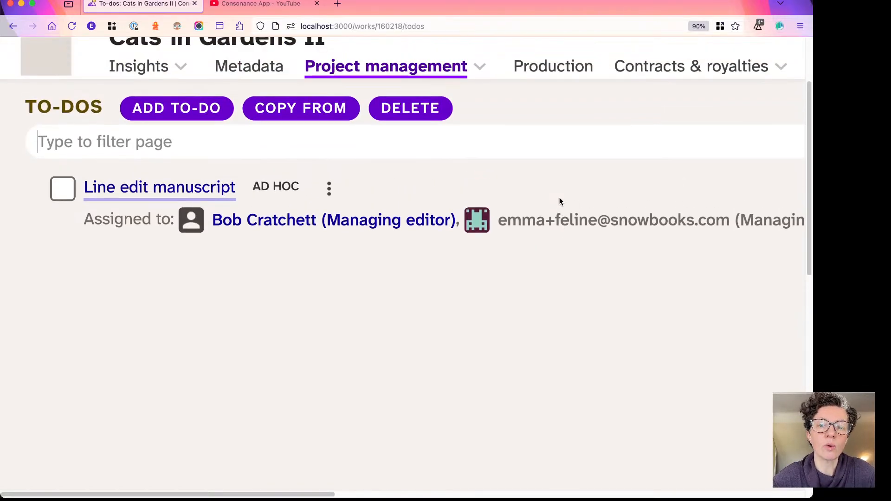
{"action": "scroll", "coordinate": [560, 201], "scroll_direction": "down", "scroll_amount": 5}
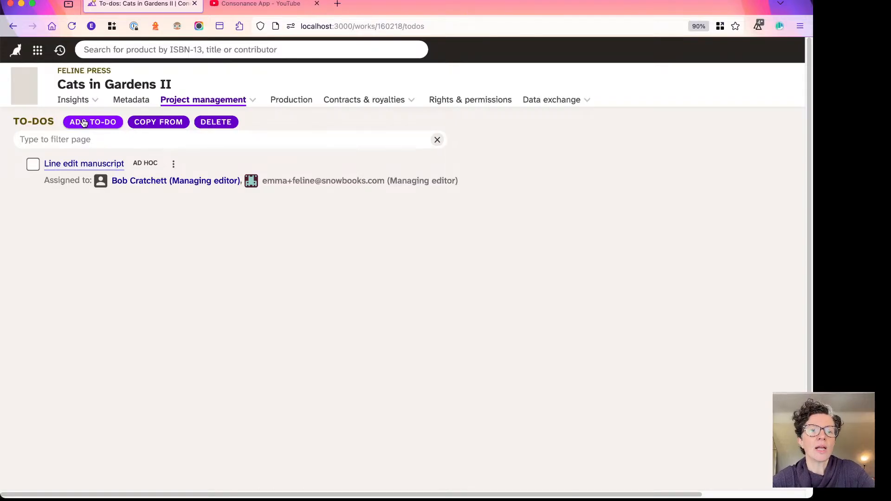
{"action": "left_click", "coordinate": [176, 102]}
{"action": "left_click", "coordinate": [174, 262]}
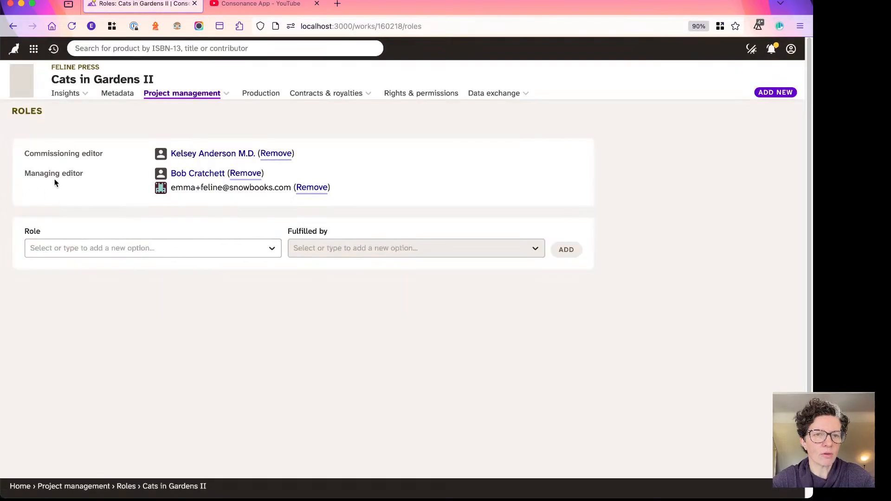
Step: Return to the work's To-dos page and start a new to-do with the task "Sign off financial plan"
{"action": "left_click", "coordinate": [166, 100]}
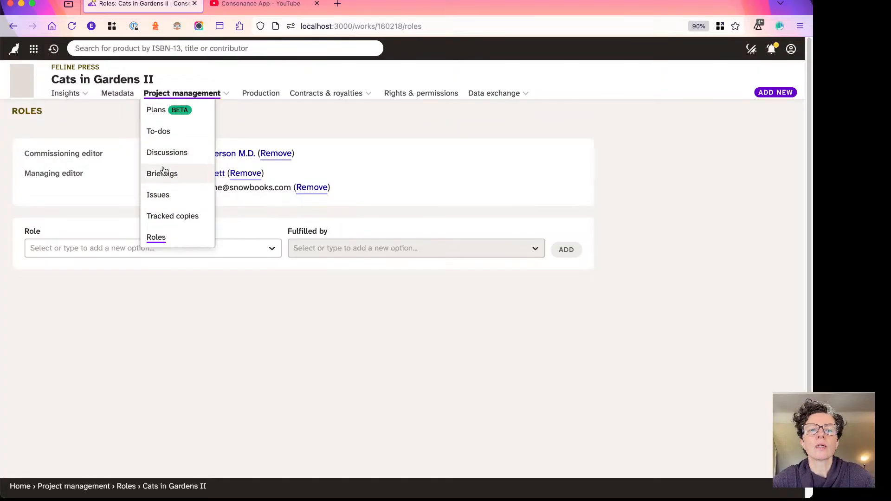
{"action": "left_click", "coordinate": [159, 132]}
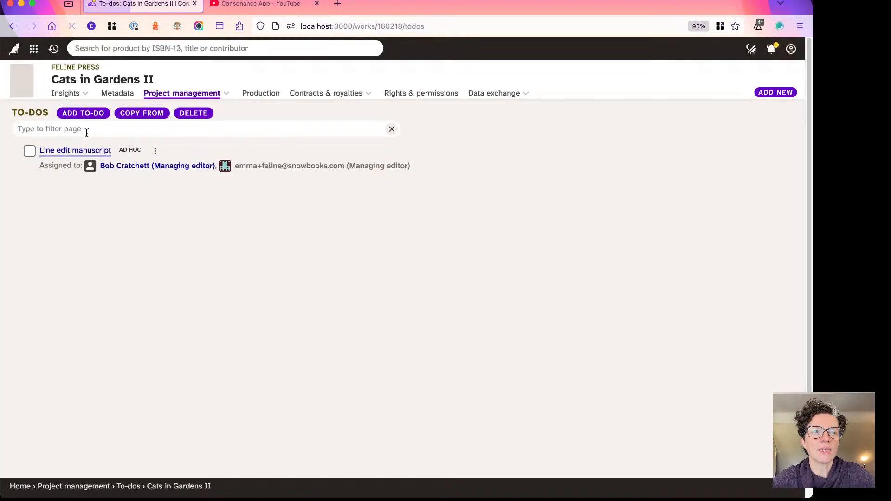
{"action": "left_click", "coordinate": [84, 115]}
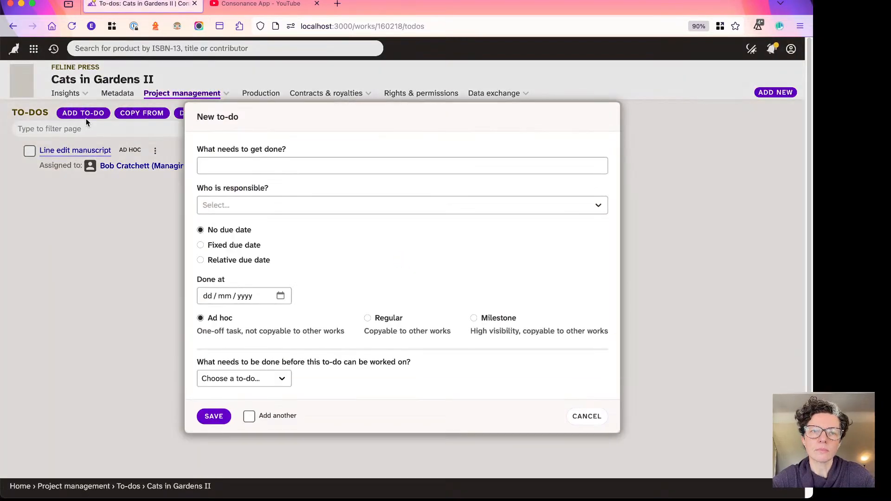
{"action": "left_click", "coordinate": [230, 165]}
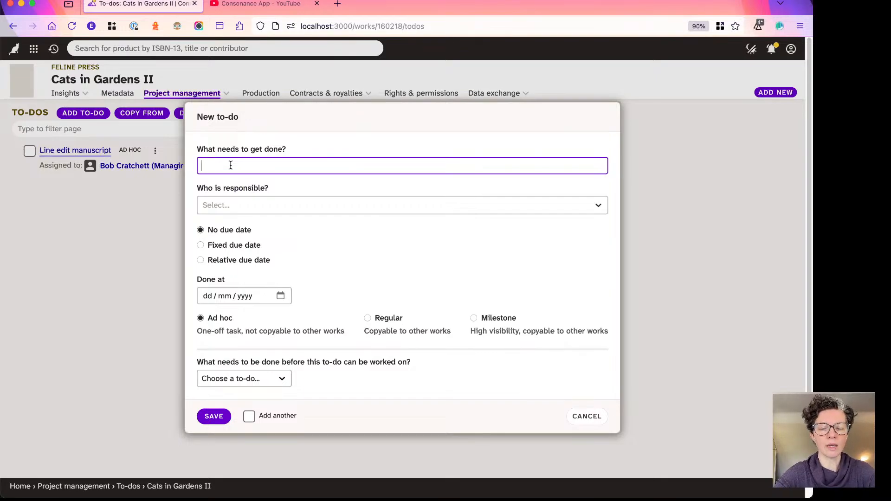
{"action": "type", "text": "Sign off"}
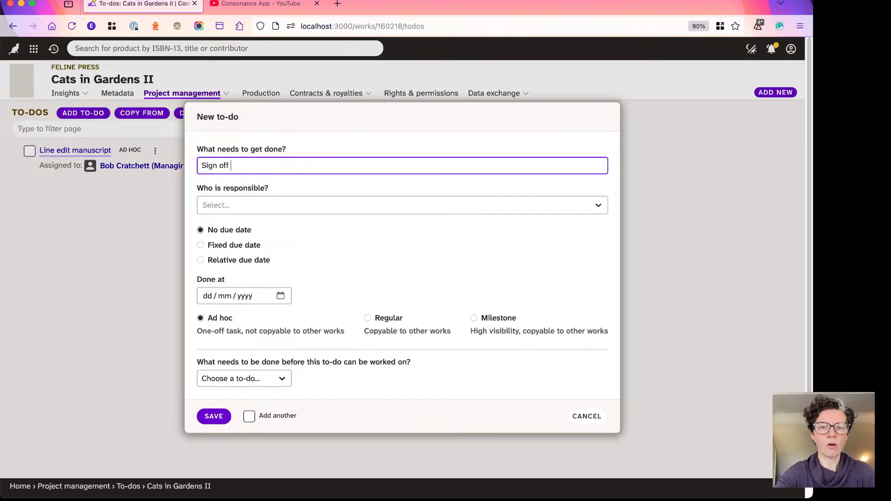
{"action": "type", "text": " financial plan"}
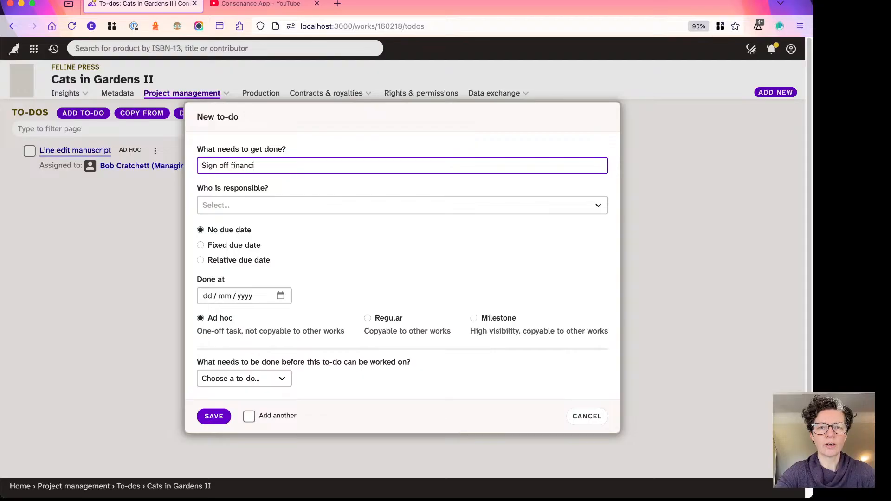
Step: Make the Financial controller and Finance director roles responsible for the new to-do and save it
{"action": "left_click", "coordinate": [226, 210]}
{"action": "type", "text": "fin"}
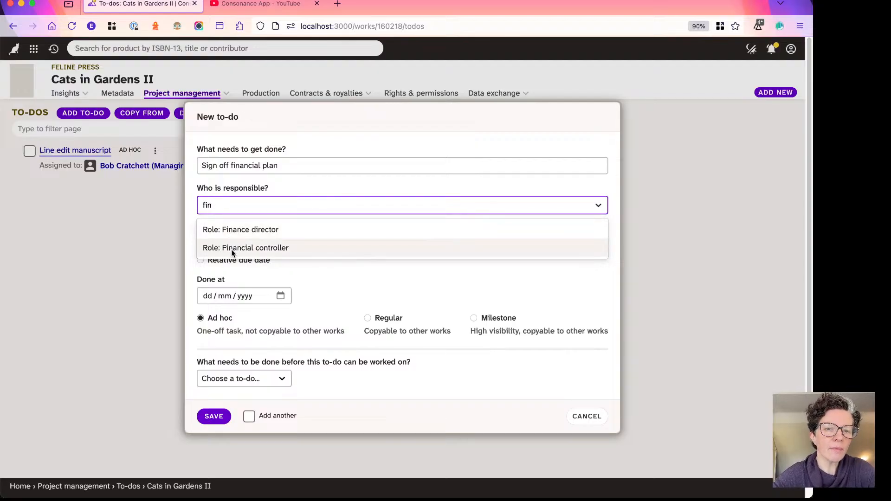
{"action": "left_click", "coordinate": [259, 250]}
{"action": "left_click", "coordinate": [289, 204]}
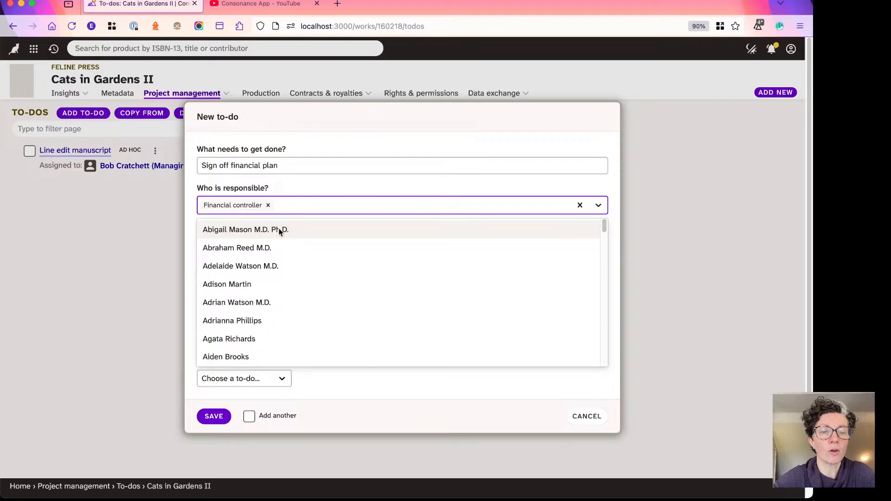
{"action": "type", "text": "fina"}
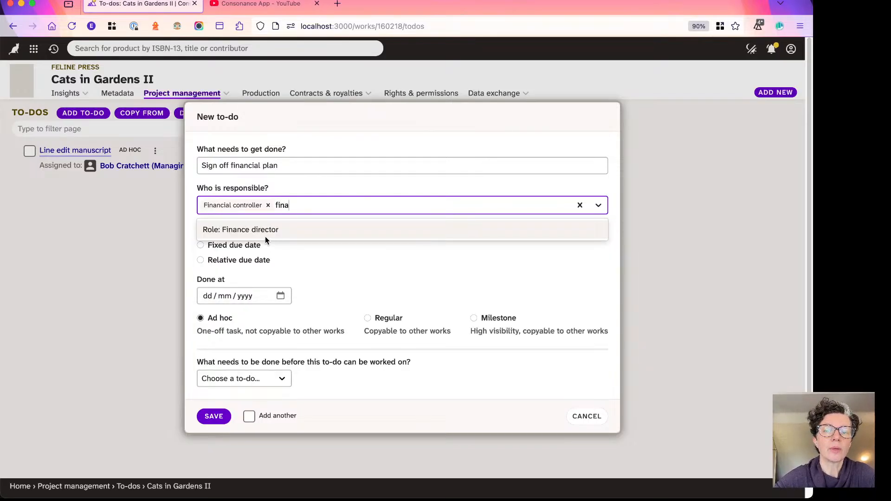
{"action": "left_click", "coordinate": [266, 236]}
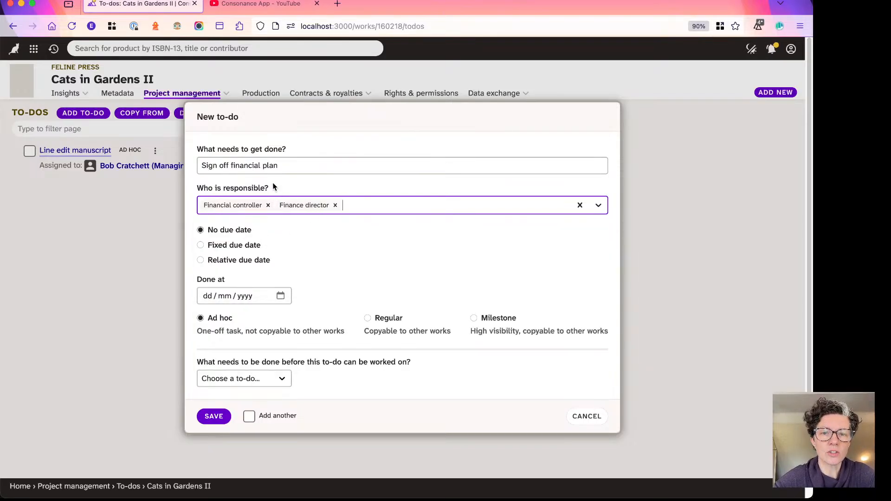
{"action": "left_click", "coordinate": [210, 417]}
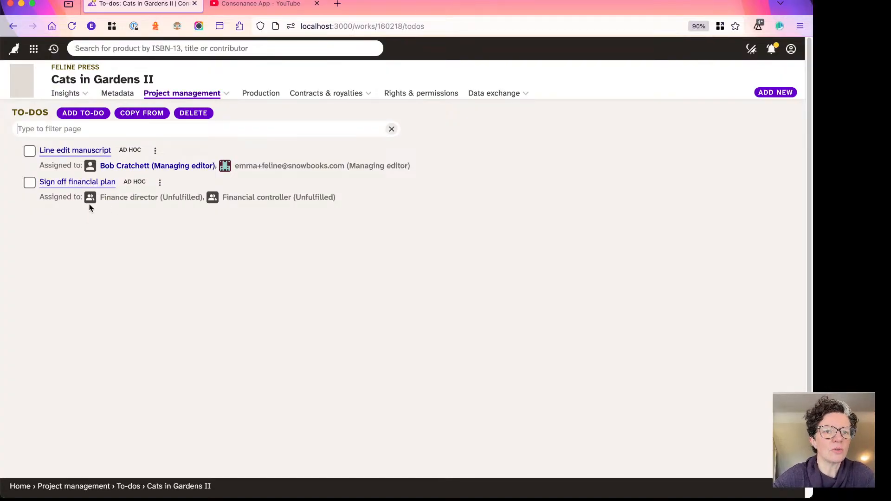
Step: Look over the role assignments on the to-do list and start another to-do with the task "Review how finances went"
{"action": "scroll", "coordinate": [87, 216], "scroll_direction": "up", "scroll_amount": 3}
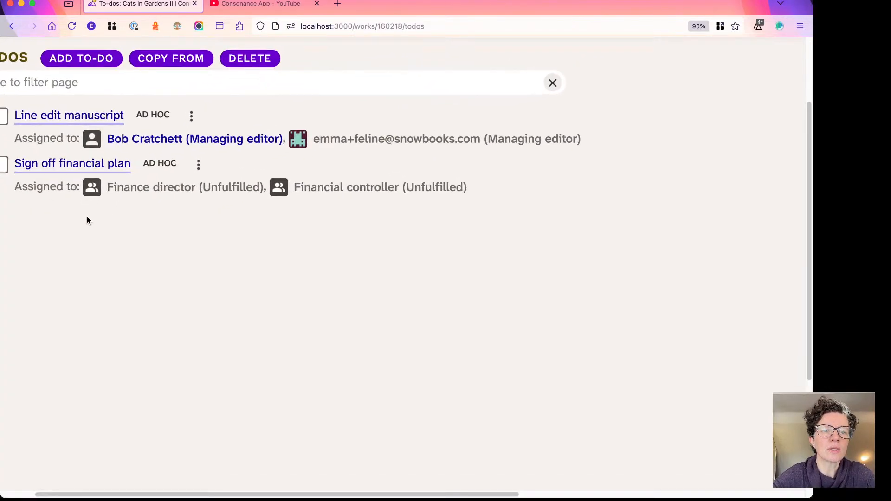
{"action": "scroll", "coordinate": [158, 230], "scroll_direction": "left", "scroll_amount": 2}
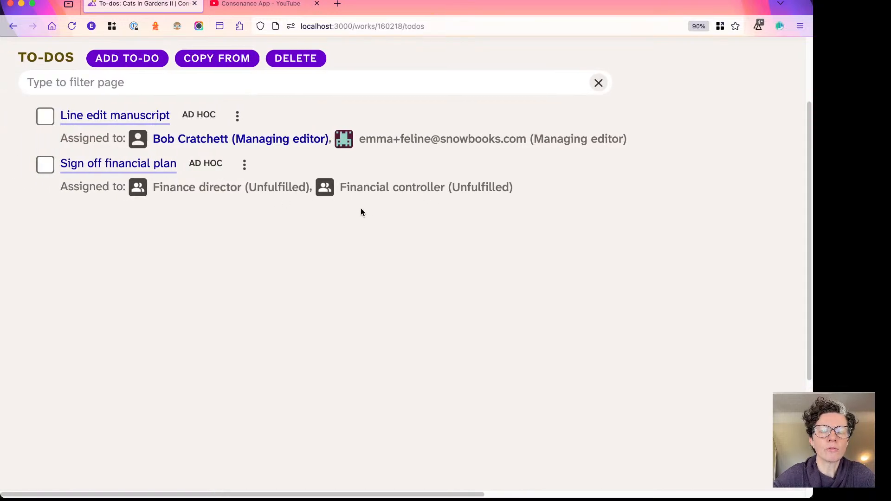
{"action": "scroll", "coordinate": [244, 231], "scroll_direction": "up", "scroll_amount": 4}
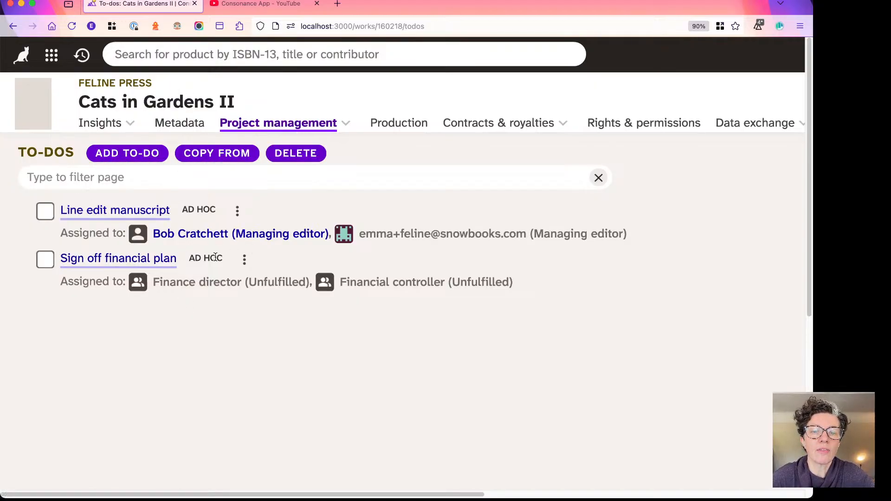
{"action": "left_click", "coordinate": [123, 154]}
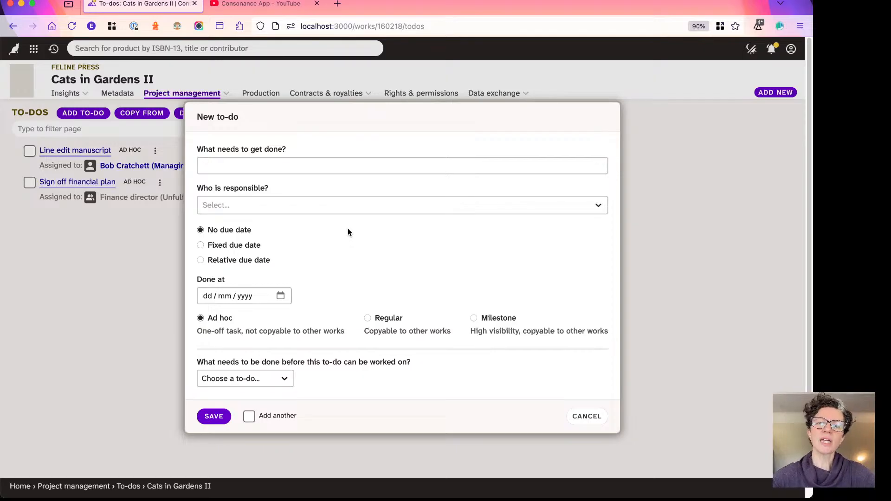
{"action": "left_click", "coordinate": [296, 160]}
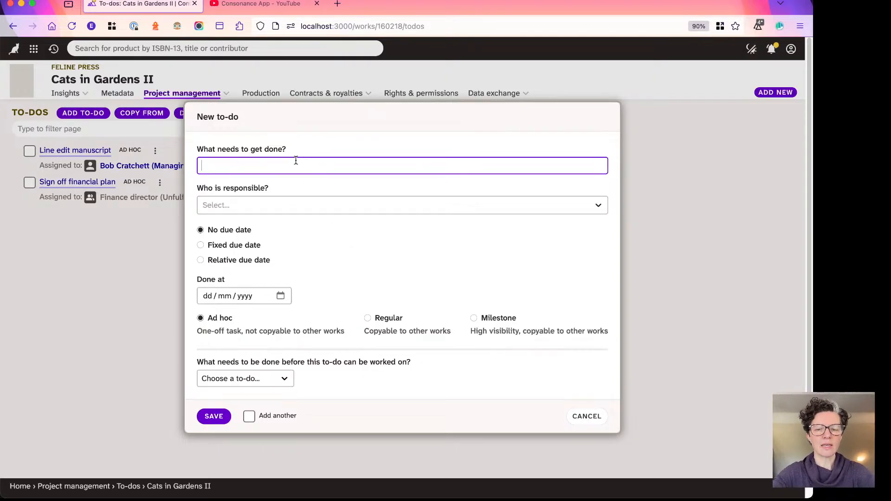
{"action": "type", "text": "Review how "}
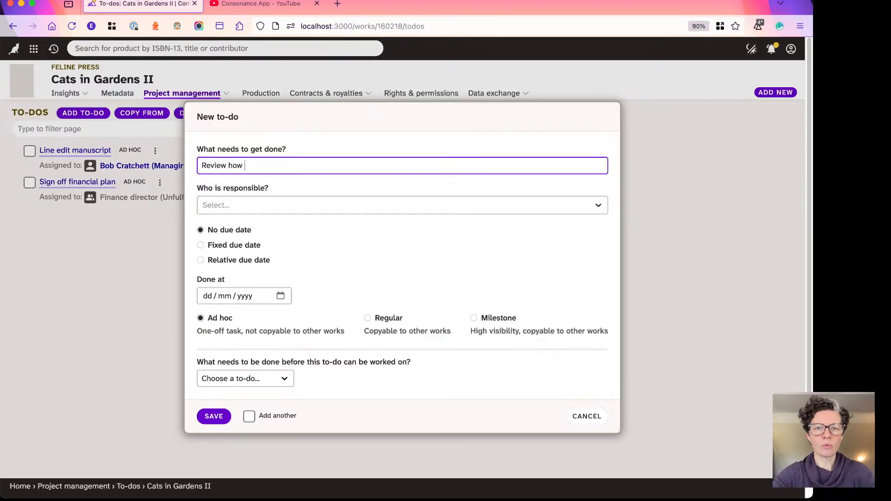
{"action": "type", "text": "finances went"}
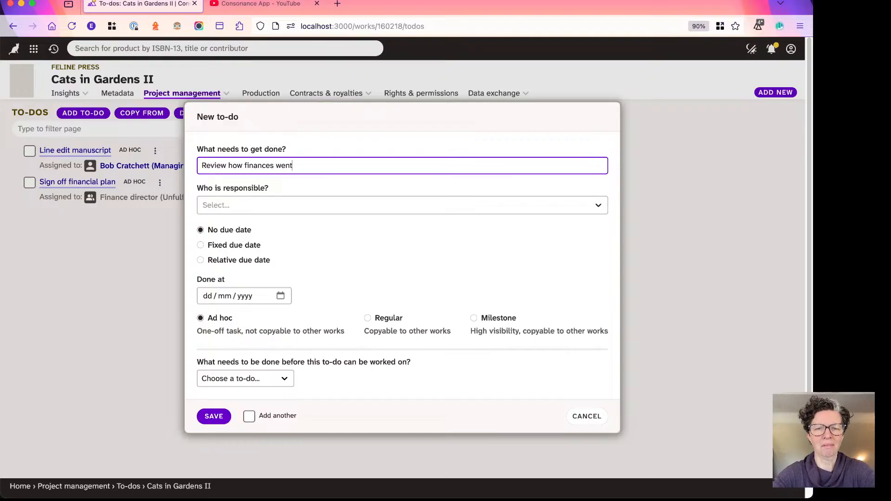
Step: Make the Finance director role responsible for the "Review how finances went" to-do and save it
{"action": "left_click", "coordinate": [271, 207]}
{"action": "type", "text": "f"}
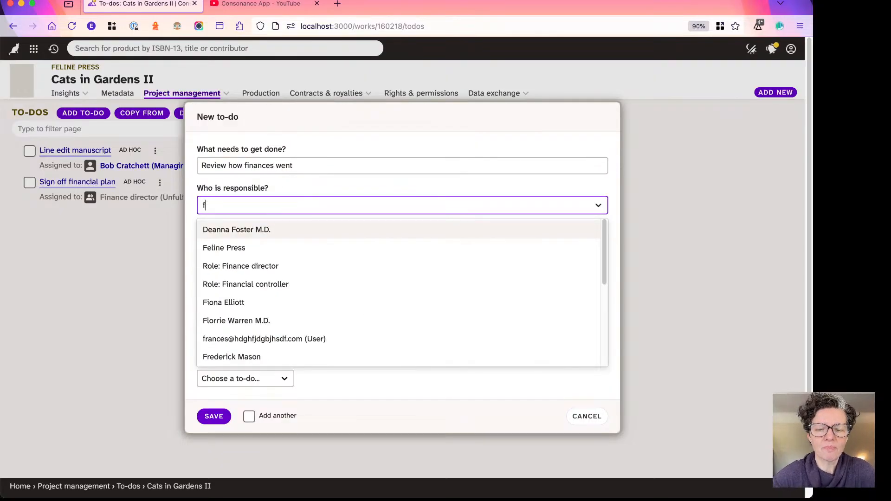
{"action": "type", "text": "inanc"}
{"action": "key", "text": "BackSpace"}
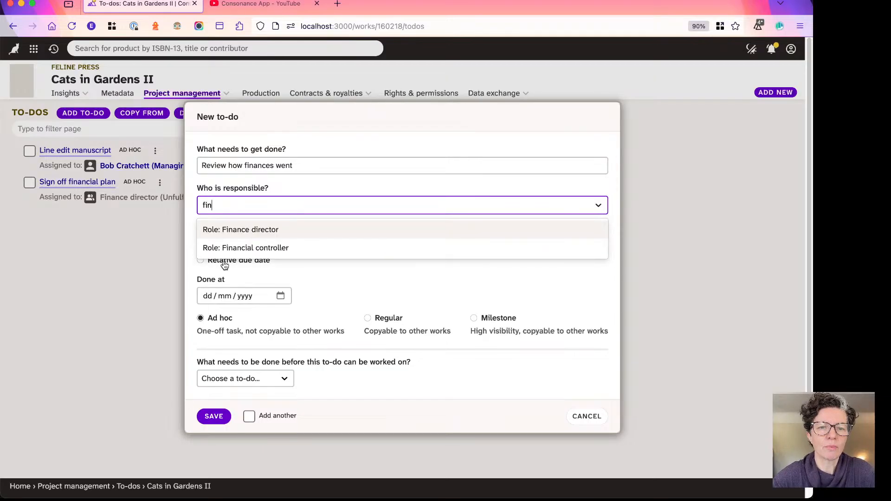
{"action": "left_click", "coordinate": [241, 232]}
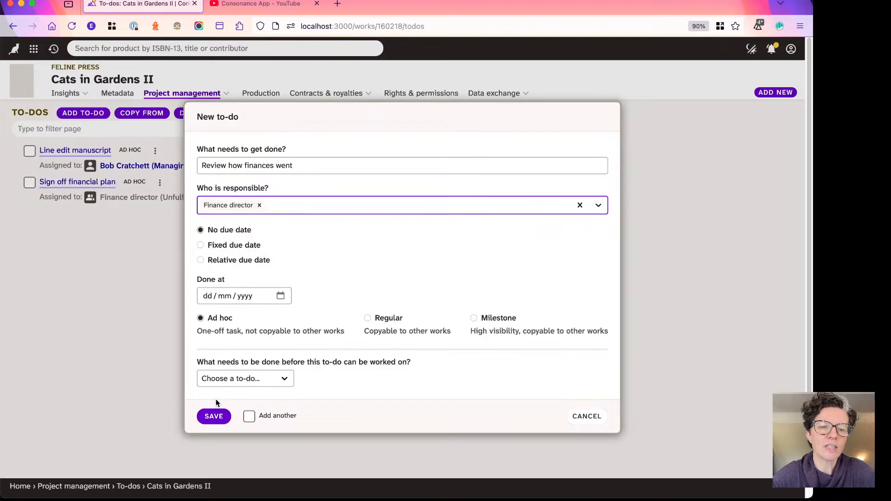
{"action": "left_click", "coordinate": [212, 417]}
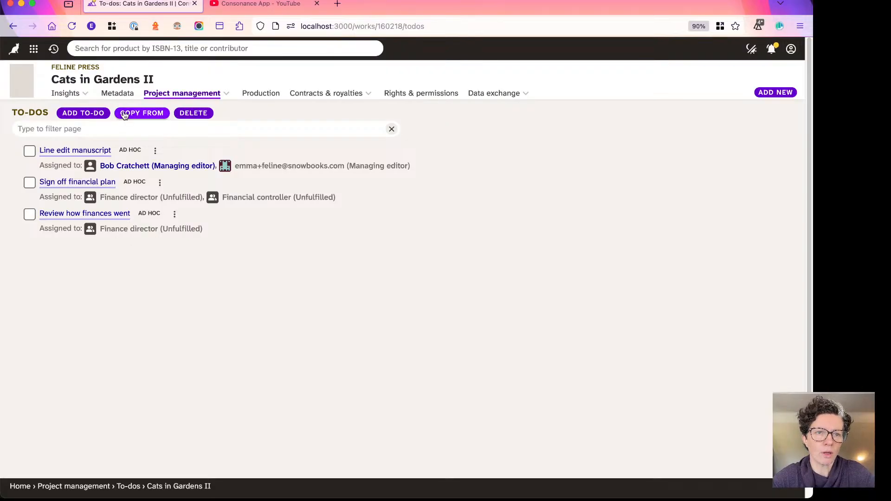
Step: On the work's Roles page, add the Finance director role, fulfilled by the contact whose first name starts with "emm"
{"action": "left_click", "coordinate": [166, 96]}
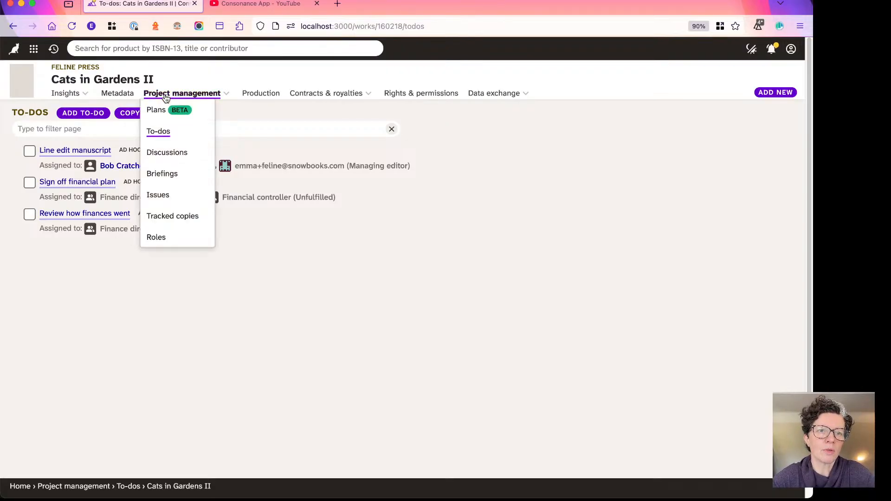
{"action": "left_click", "coordinate": [154, 242]}
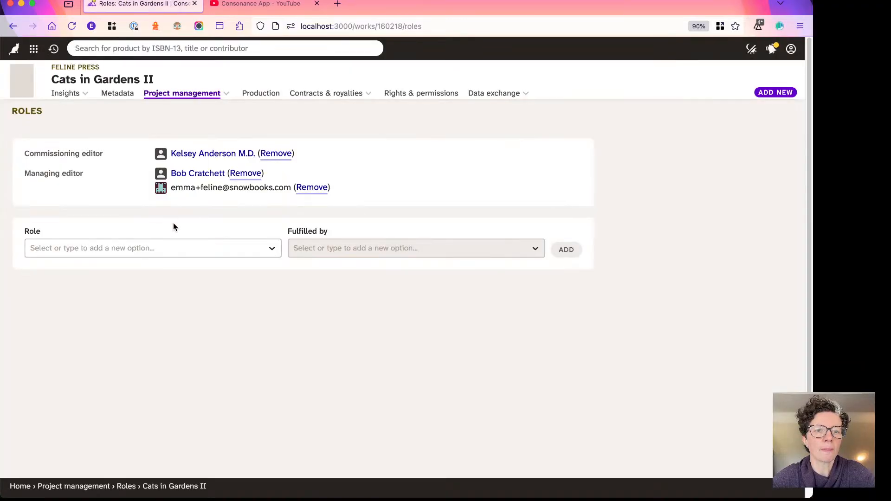
{"action": "left_click", "coordinate": [135, 248]}
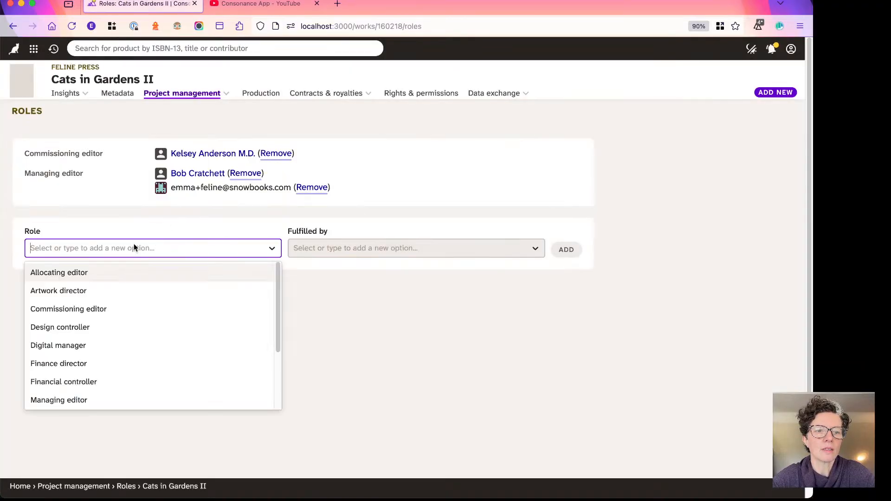
{"action": "type", "text": "finan"}
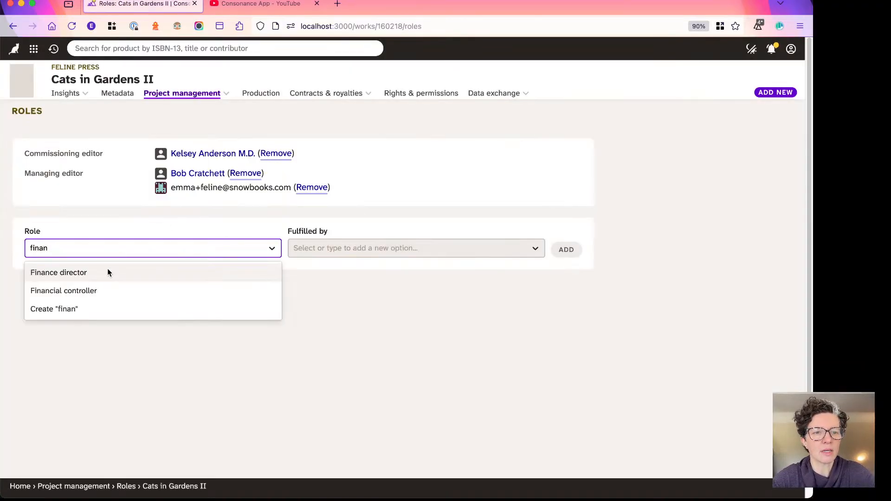
{"action": "left_click", "coordinate": [101, 275]}
{"action": "left_click", "coordinate": [335, 248]}
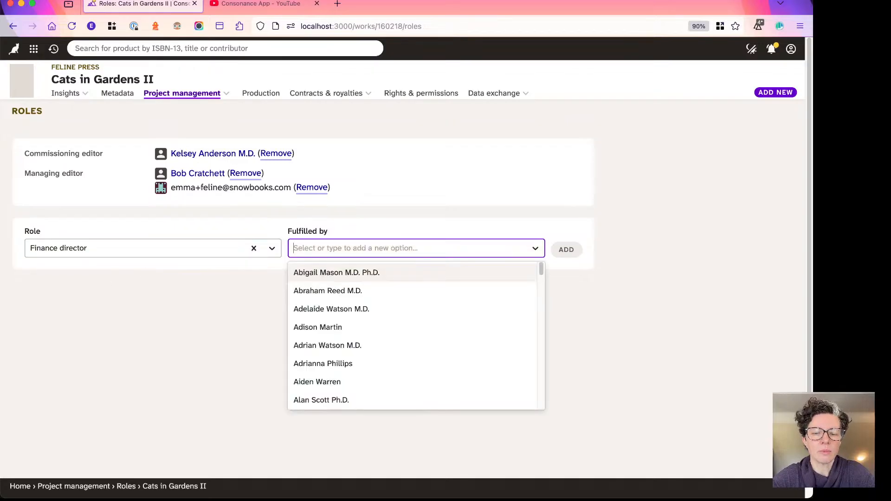
{"action": "type", "text": "emm"}
{"action": "left_click", "coordinate": [332, 277]}
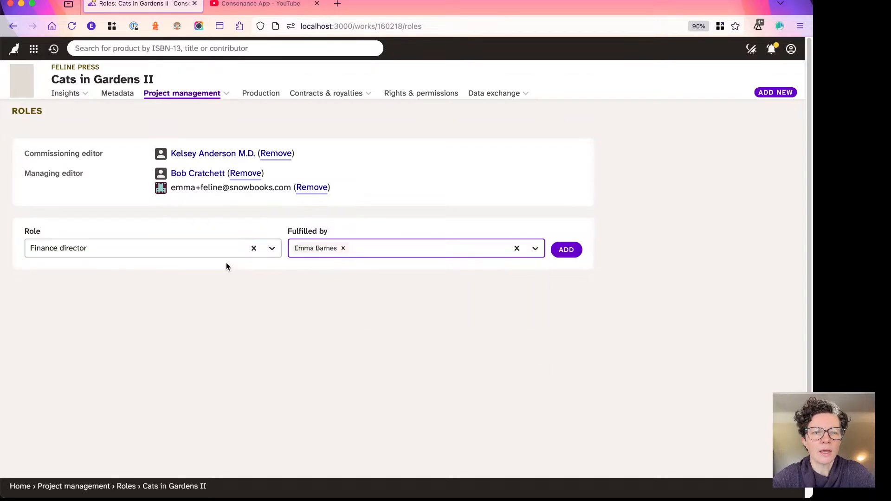
{"action": "left_click", "coordinate": [566, 250]}
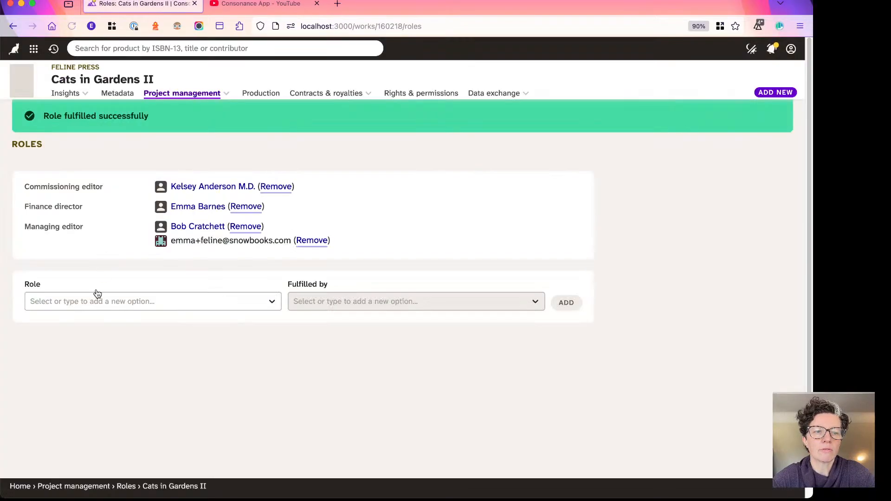
Step: Add the Financial controller role, fulfilled by the other contact who shares a first name with the managing editor
{"action": "left_click", "coordinate": [91, 306]}
{"action": "type", "text": "fin"}
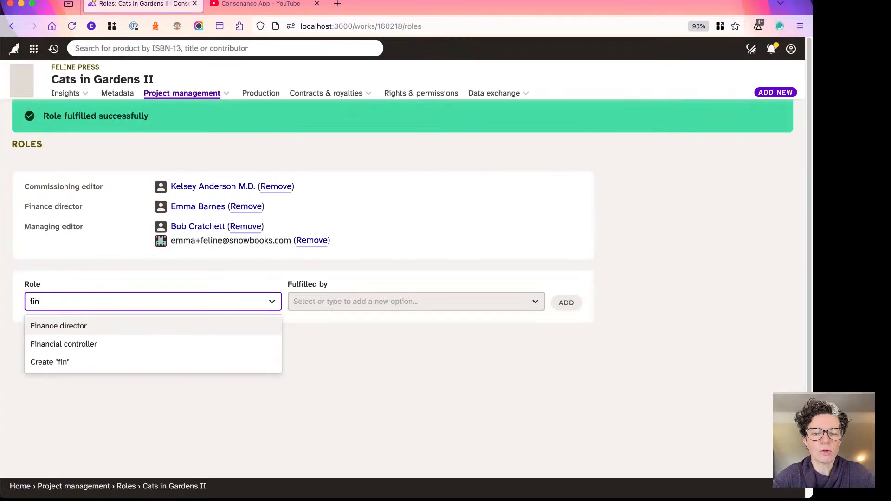
{"action": "type", "text": "an"}
{"action": "left_click", "coordinate": [80, 342]}
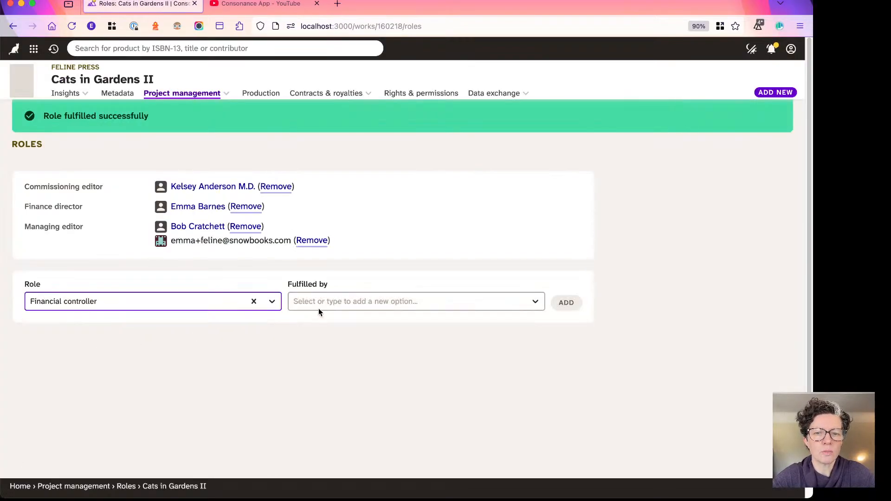
{"action": "left_click", "coordinate": [329, 302]}
{"action": "type", "text": "bob"}
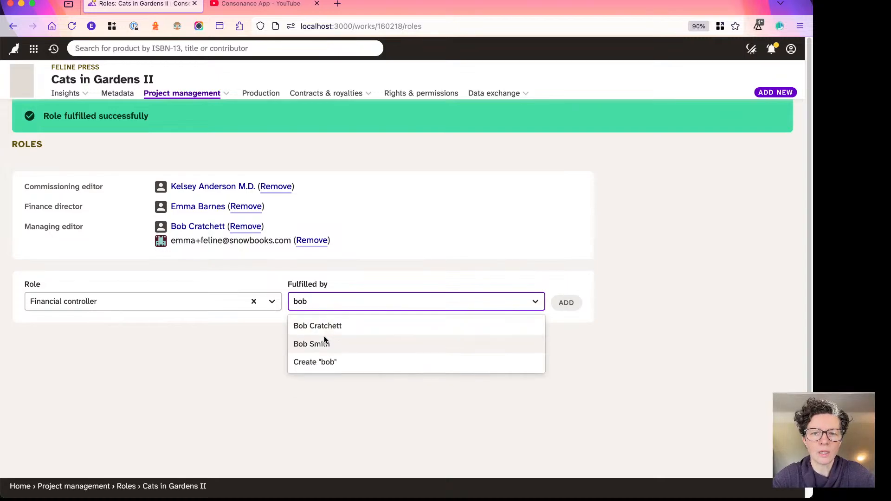
{"action": "left_click", "coordinate": [312, 344]}
{"action": "left_click", "coordinate": [571, 302]}
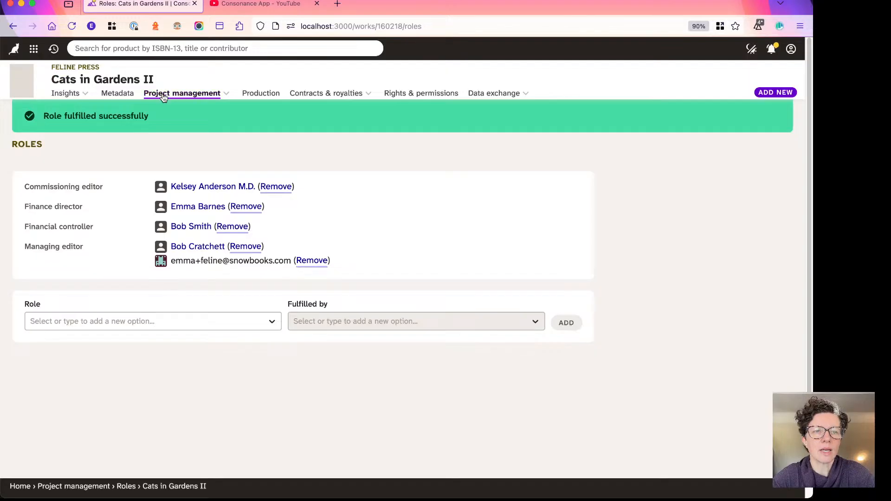
Step: Open the work's To-dos page and review who each to-do is assigned to
{"action": "left_click", "coordinate": [165, 92]}
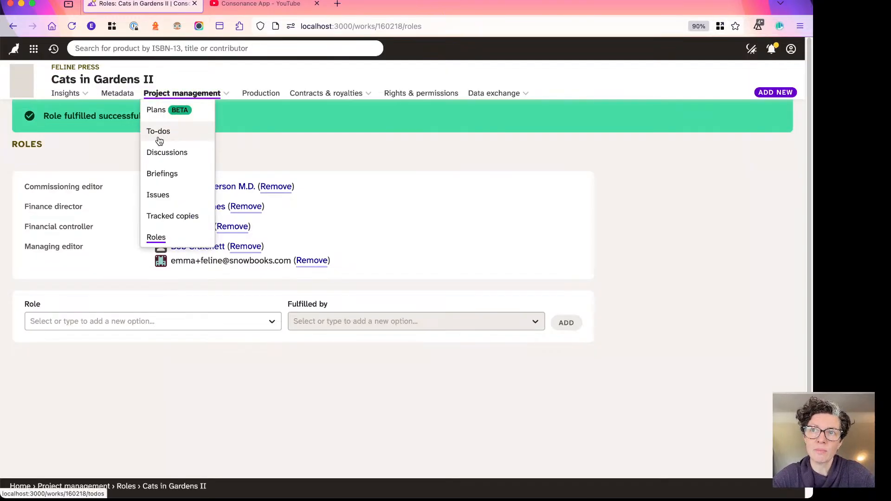
{"action": "left_click", "coordinate": [159, 140]}
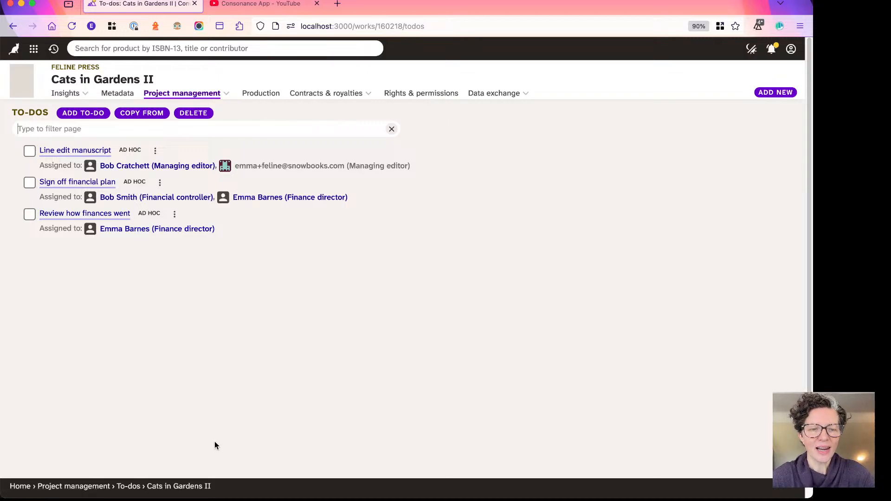
Step: Switch to the Keynote presentation, advance to the Reporting Spotlight slide on role fulfillments, and return to the browser
{"action": "left_click", "coordinate": [210, 492]}
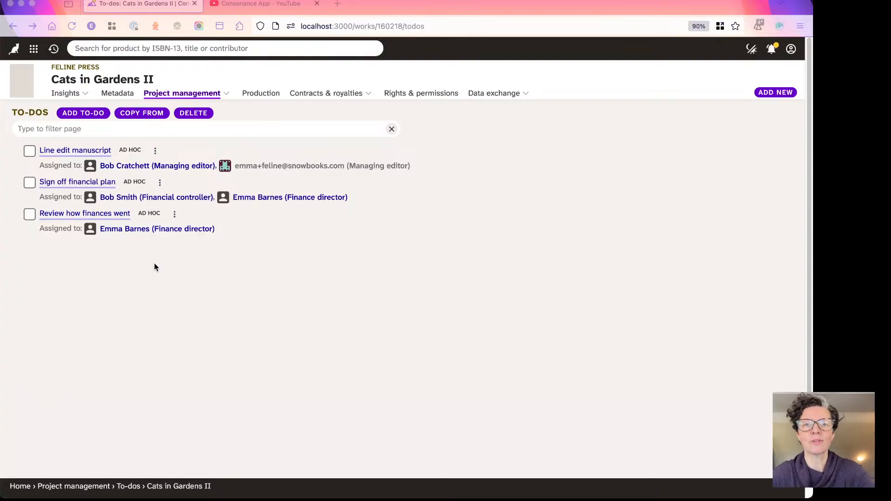
{"action": "key", "text": "super+Tab"}
{"action": "key", "text": "super+Tab"}
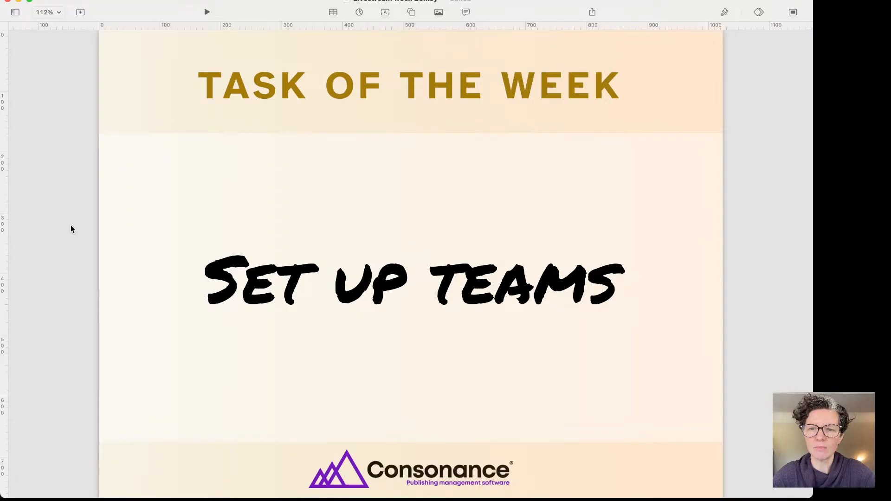
{"action": "key", "text": "Down"}
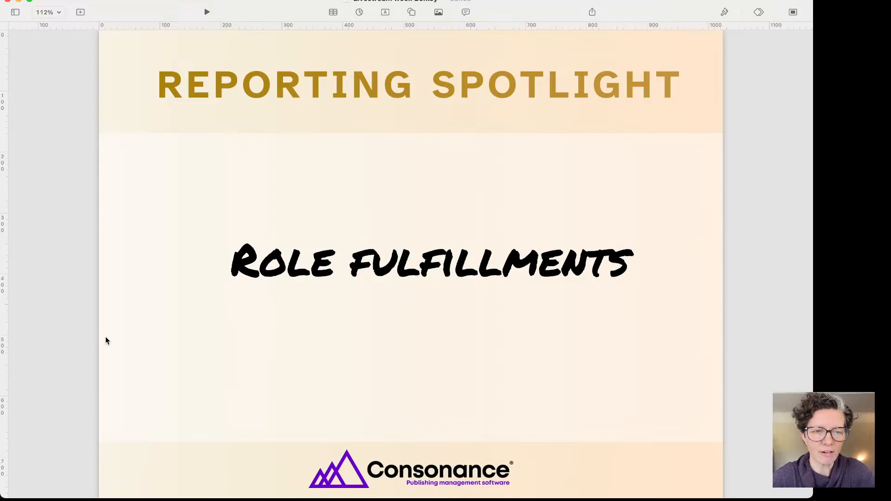
{"action": "key", "text": "super+Tab"}
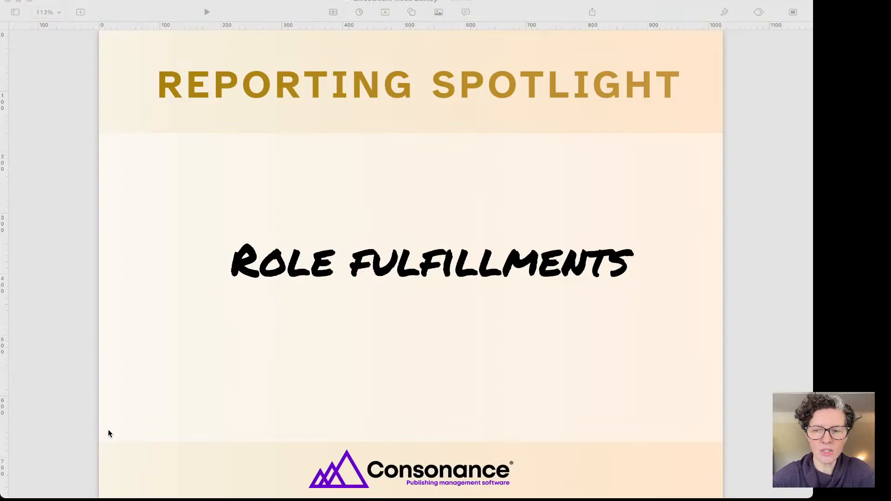
{"action": "key", "text": "super+Tab"}
{"action": "key", "text": "super+Tab"}
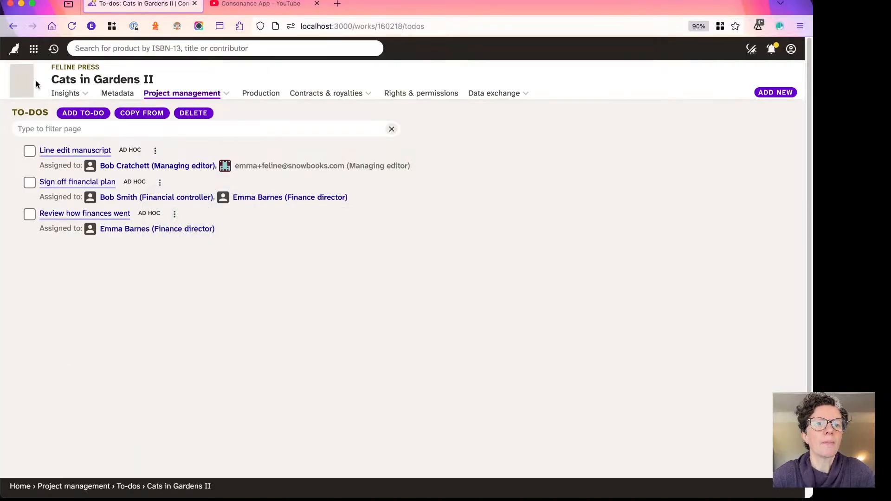
Step: Star Reporting in the main navigation, and open it from the starred items after filtering for "rep"
{"action": "left_click", "coordinate": [33, 49]}
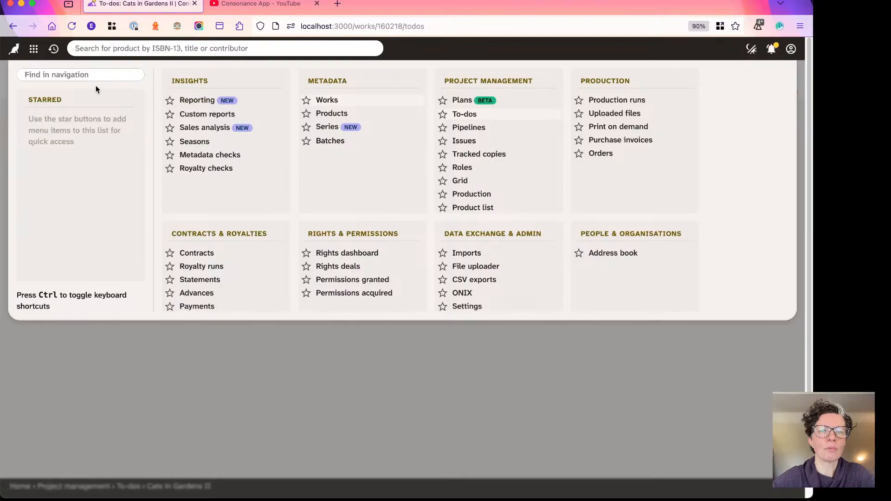
{"action": "left_click", "coordinate": [170, 101]}
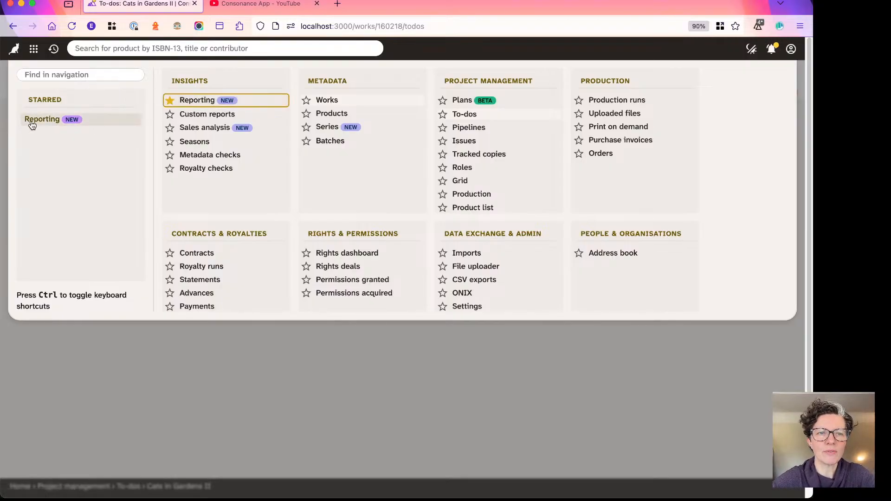
{"action": "left_click", "coordinate": [35, 74]}
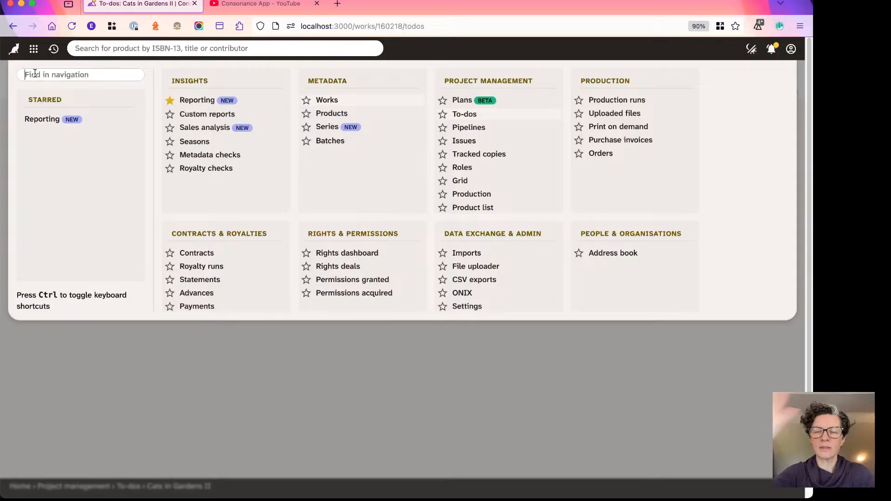
{"action": "type", "text": "rep"}
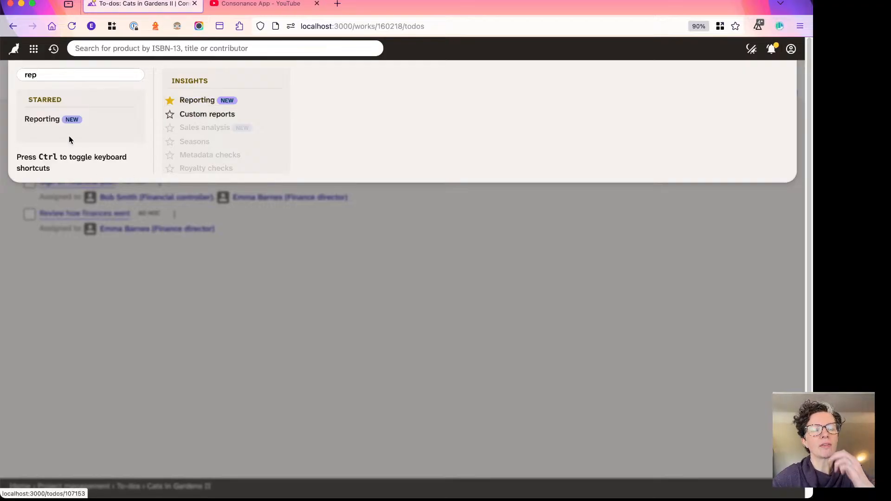
{"action": "left_click", "coordinate": [45, 122]}
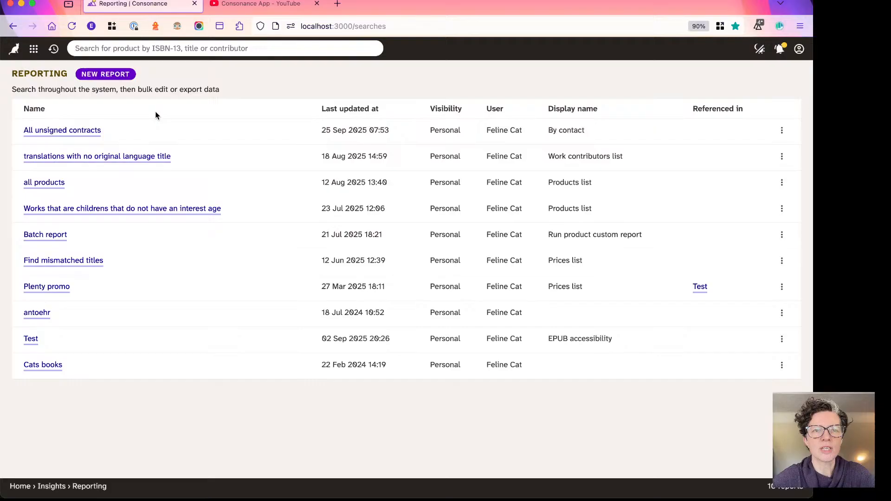
Step: Start a new report and look through the search condition fields that match "role"
{"action": "left_click", "coordinate": [116, 75]}
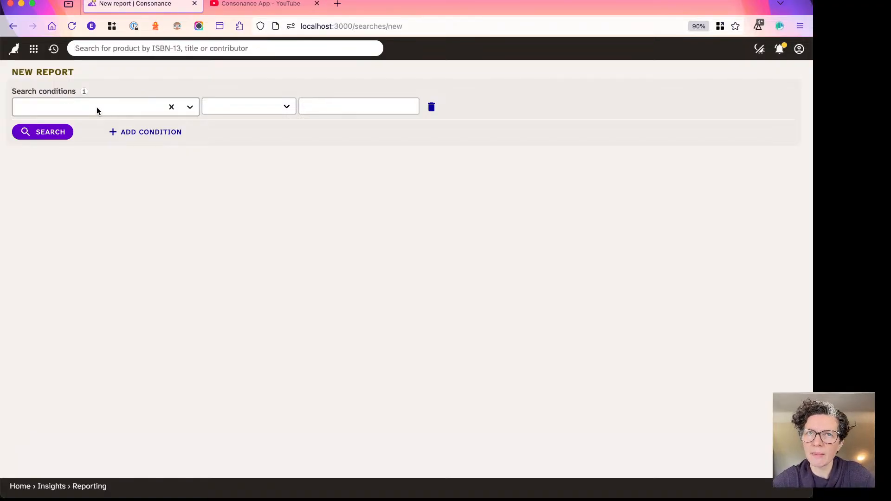
{"action": "left_click", "coordinate": [97, 109]}
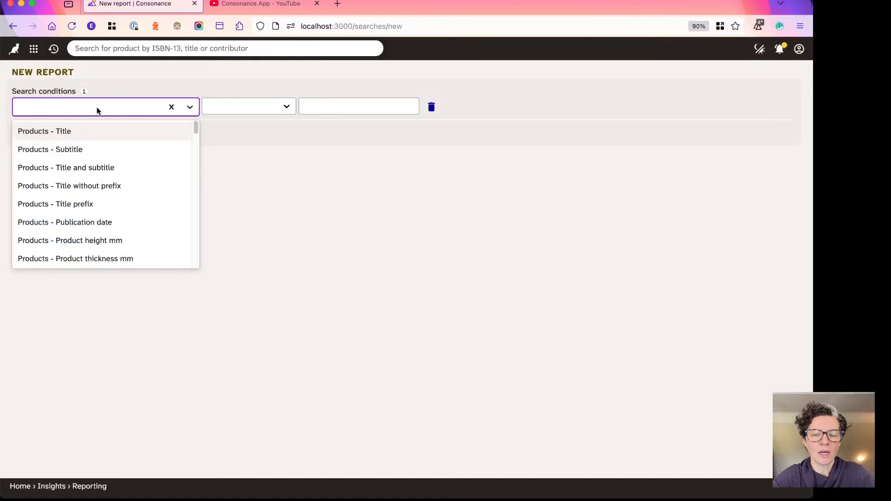
{"action": "type", "text": "role"}
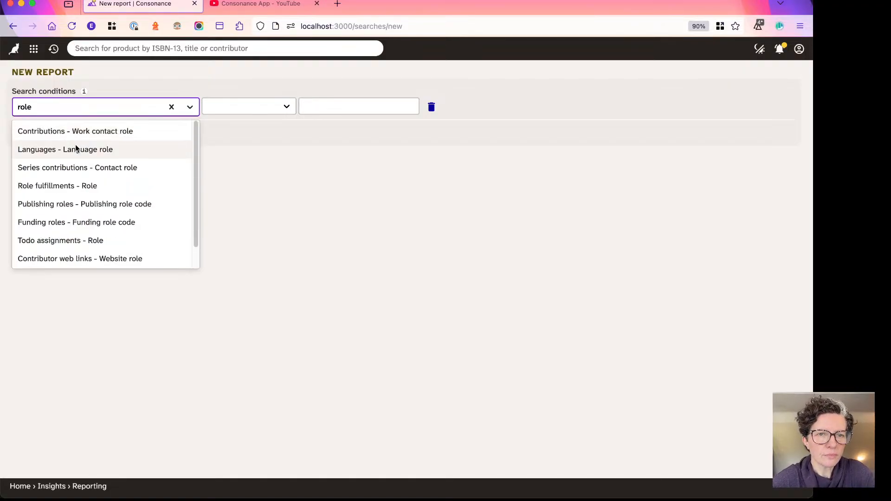
{"action": "scroll", "coordinate": [76, 145], "scroll_direction": "down", "scroll_amount": 1}
{"action": "scroll", "coordinate": [78, 181], "scroll_direction": "up", "scroll_amount": 1}
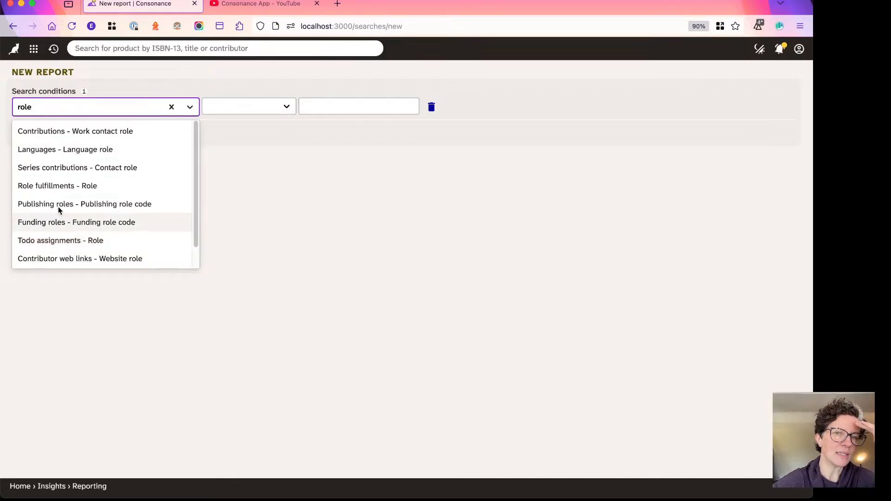
{"action": "scroll", "coordinate": [59, 193], "scroll_direction": "down", "scroll_amount": 1}
{"action": "scroll", "coordinate": [61, 193], "scroll_direction": "up", "scroll_amount": 1}
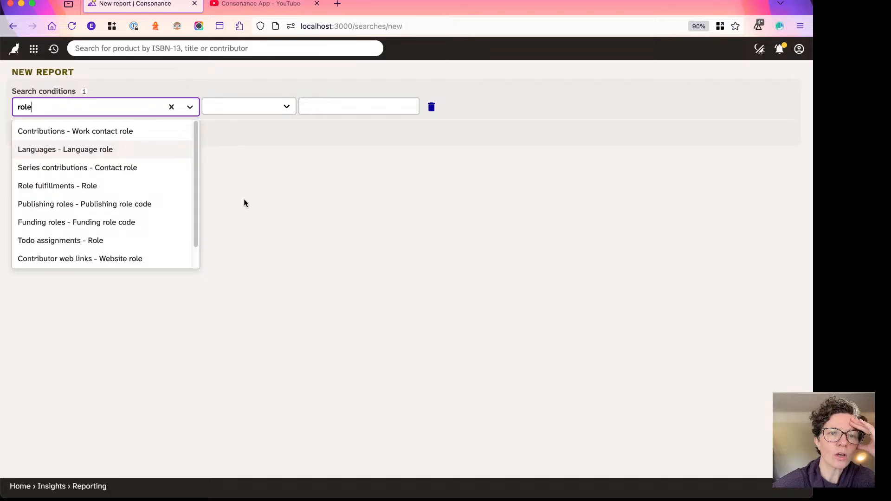
{"action": "scroll", "coordinate": [243, 203], "scroll_direction": "up", "scroll_amount": 5}
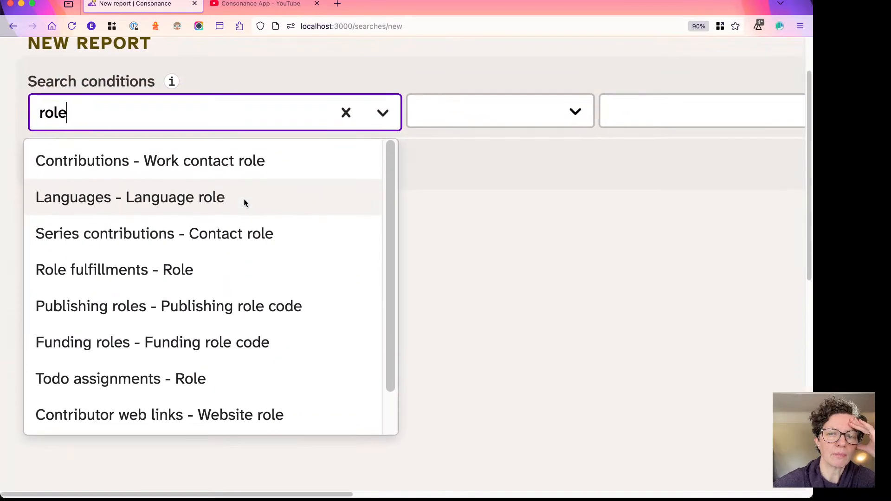
{"action": "scroll", "coordinate": [244, 198], "scroll_direction": "up", "scroll_amount": 2}
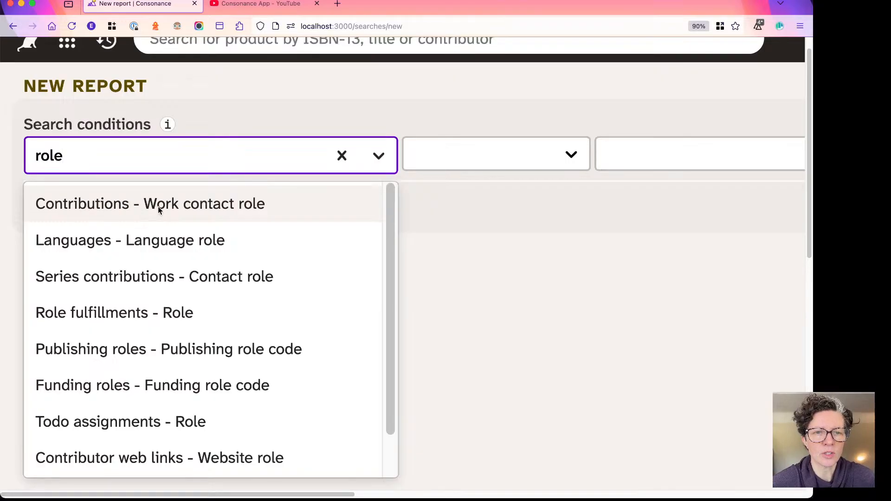
Step: Try the Contributions - Work contact role condition and look through the contributor roles it offers
{"action": "left_click", "coordinate": [221, 207]}
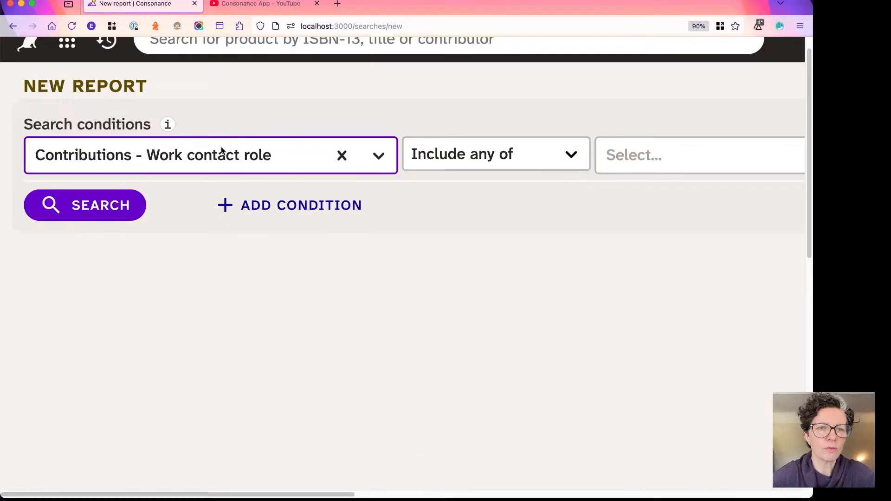
{"action": "left_click", "coordinate": [639, 153]}
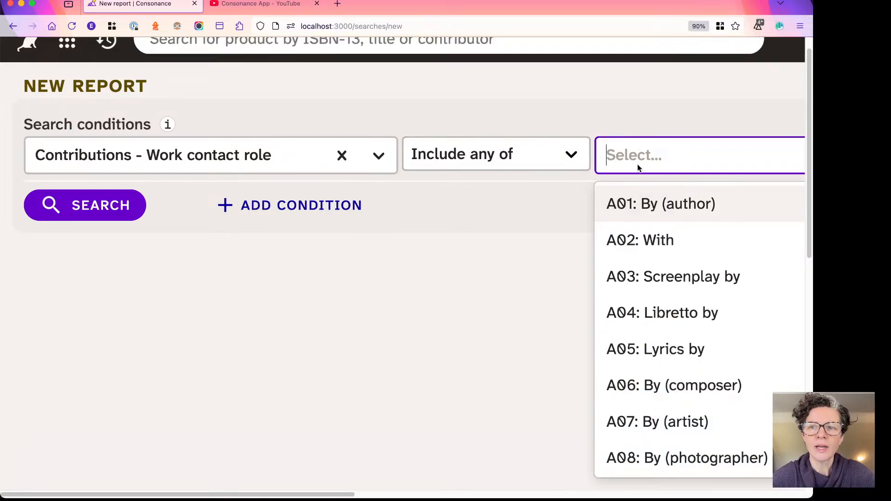
{"action": "scroll", "coordinate": [653, 257], "scroll_direction": "down", "scroll_amount": 1}
{"action": "scroll", "coordinate": [653, 257], "scroll_direction": "up", "scroll_amount": 1}
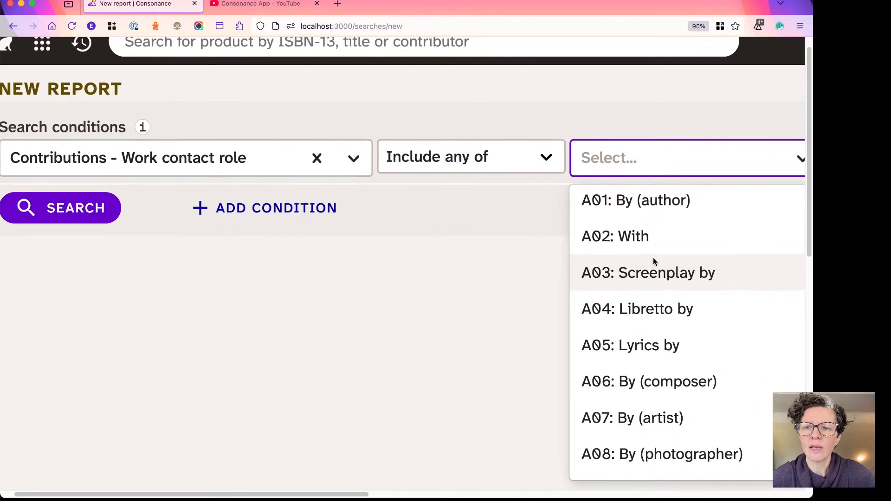
{"action": "scroll", "coordinate": [653, 258], "scroll_direction": "down", "scroll_amount": 5}
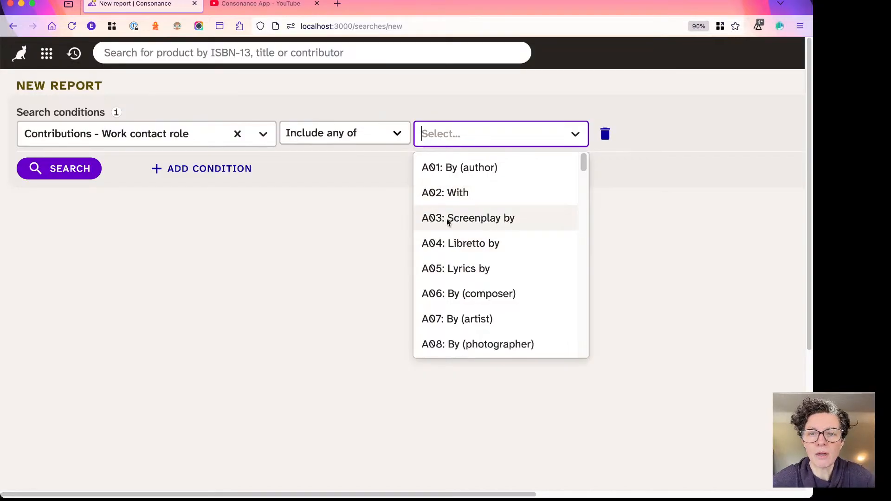
{"action": "scroll", "coordinate": [447, 219], "scroll_direction": "down", "scroll_amount": 10}
{"action": "scroll", "coordinate": [446, 218], "scroll_direction": "down", "scroll_amount": 3}
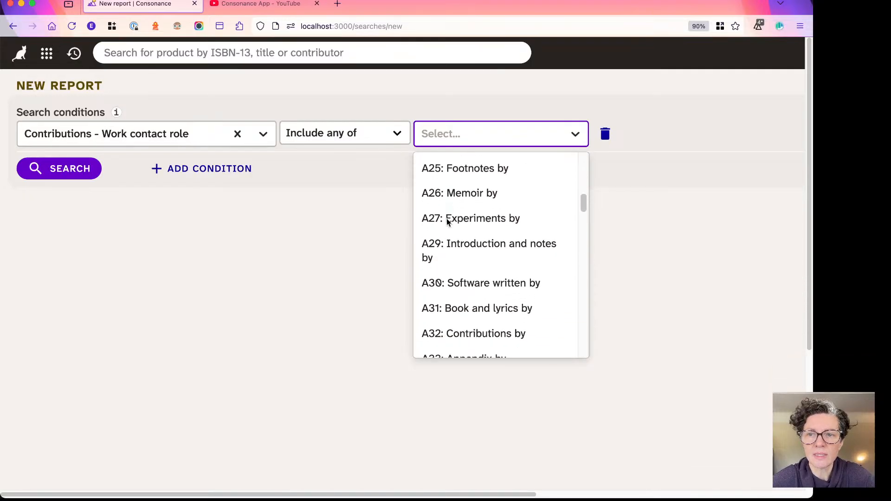
{"action": "scroll", "coordinate": [446, 219], "scroll_direction": "up", "scroll_amount": 12}
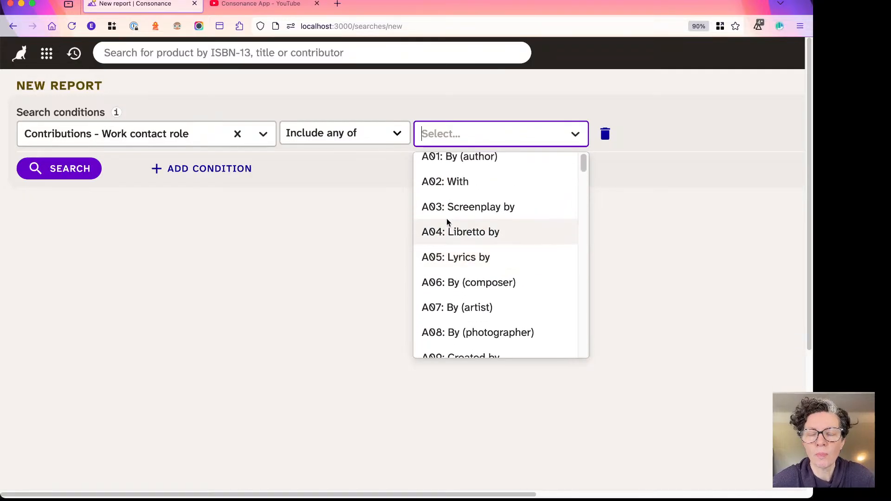
{"action": "scroll", "coordinate": [447, 218], "scroll_direction": "up", "scroll_amount": 1}
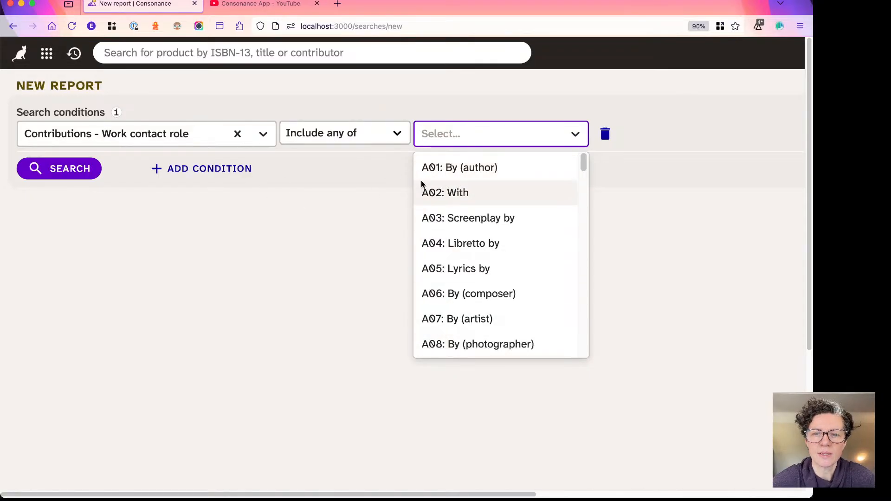
Step: Change the report's search condition to Languages - Language role
{"action": "left_click", "coordinate": [169, 138]}
{"action": "type", "text": "role"}
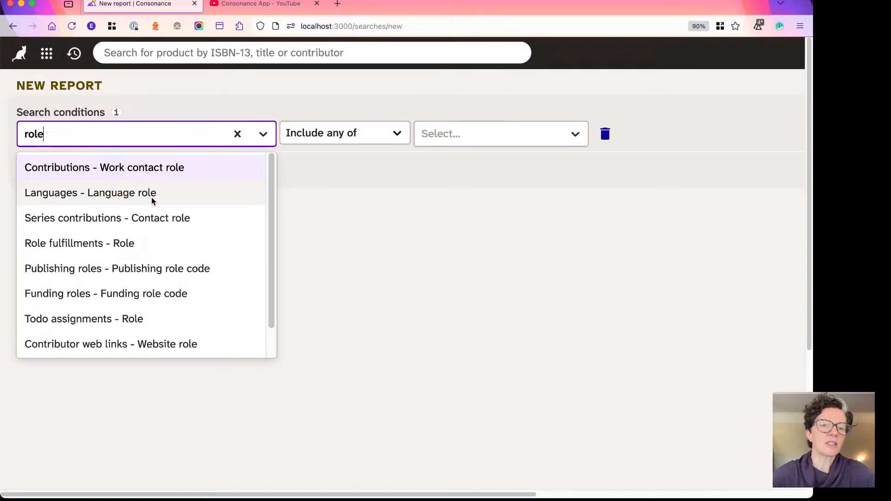
{"action": "left_click", "coordinate": [176, 201]}
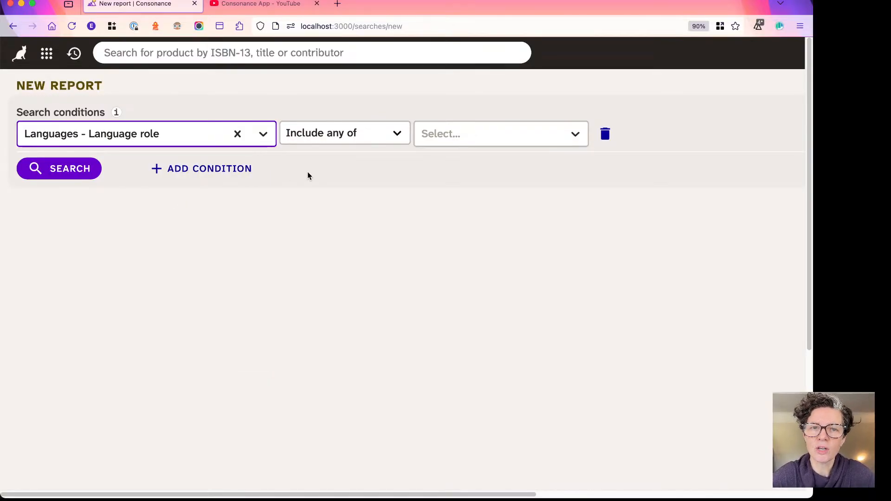
Step: Try 01: Language of text as the language role value and remove it again
{"action": "left_click", "coordinate": [435, 135]}
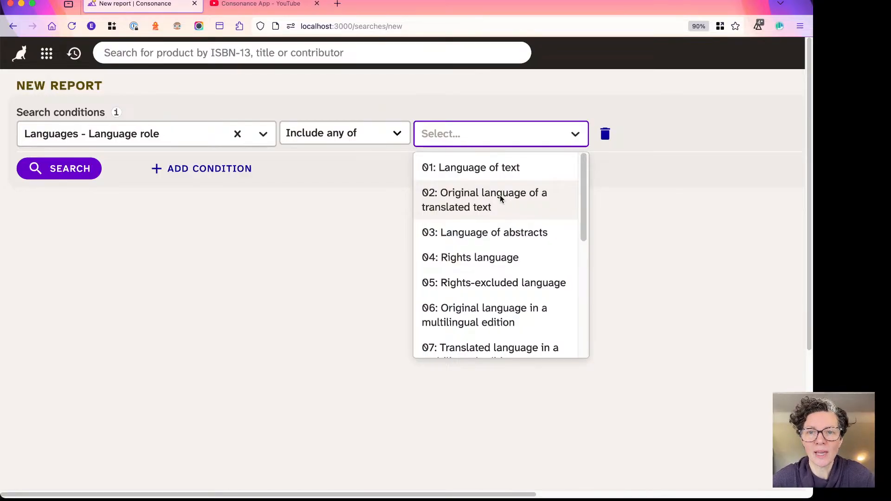
{"action": "left_click", "coordinate": [479, 171]}
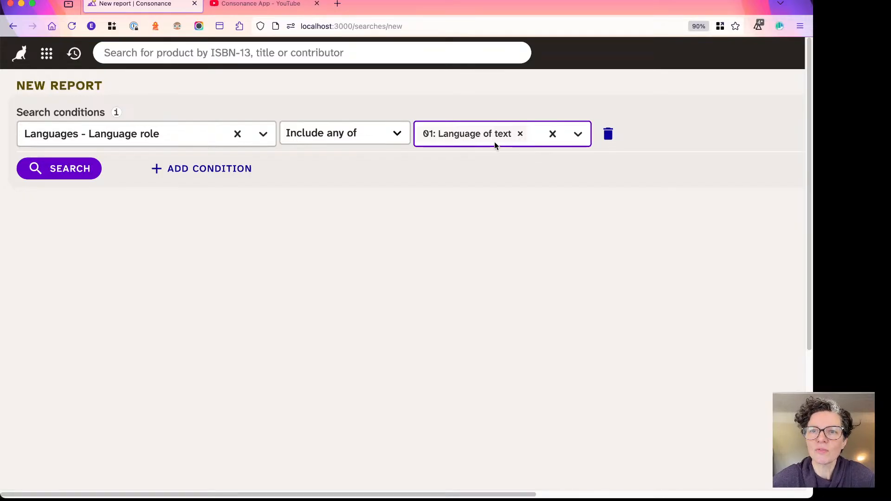
{"action": "left_click", "coordinate": [521, 134]}
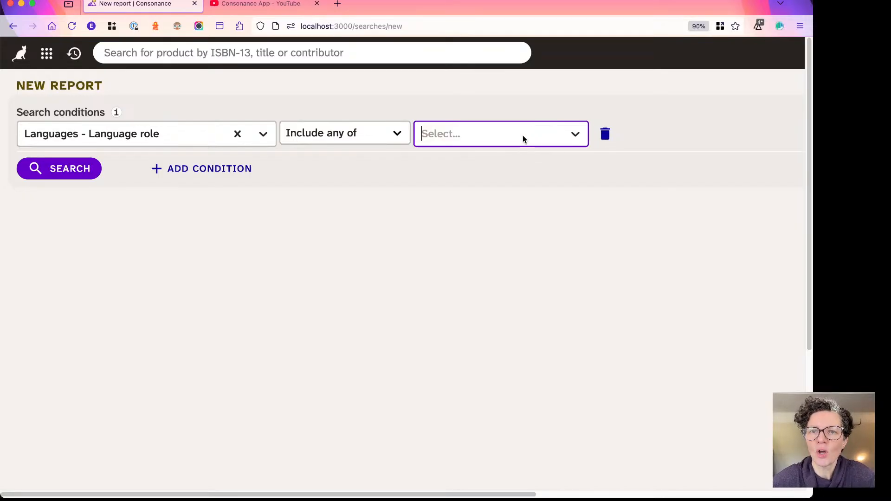
Step: Try 09: Language of subtitles as the language role value and remove it again
{"action": "left_click", "coordinate": [506, 135]}
{"action": "scroll", "coordinate": [485, 204], "scroll_direction": "down", "scroll_amount": 5}
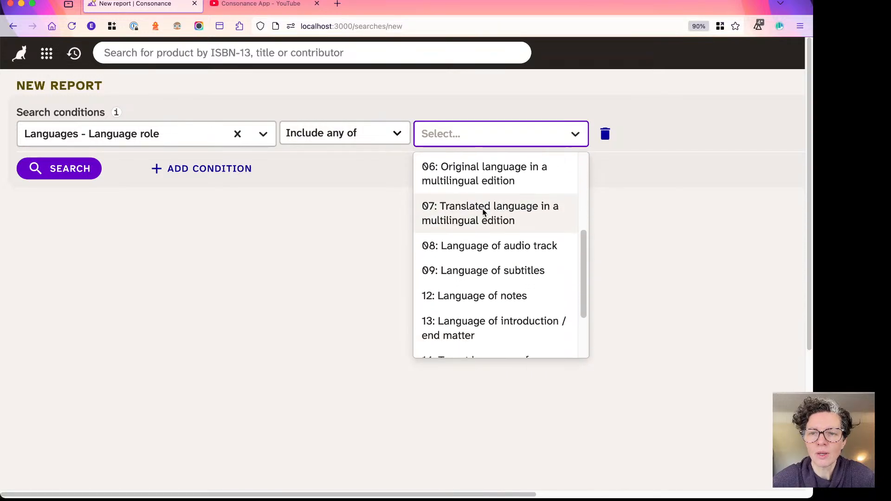
{"action": "left_click", "coordinate": [492, 256]}
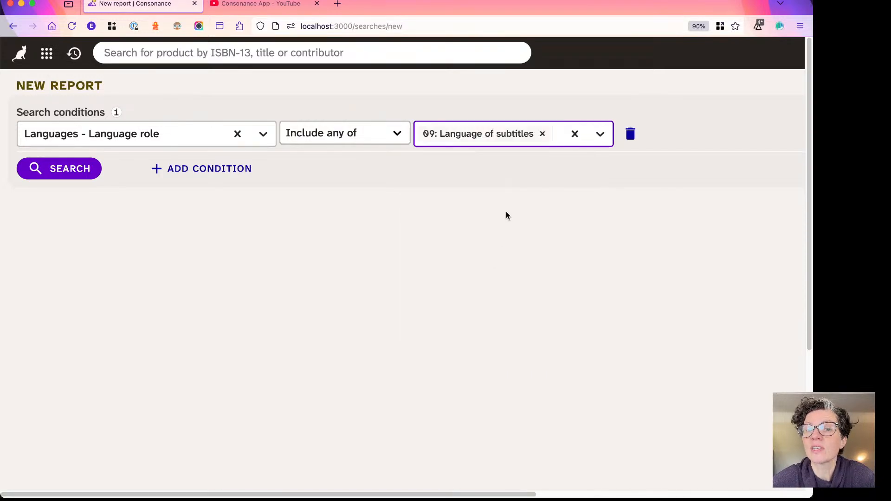
{"action": "left_click", "coordinate": [542, 133]}
Step: Look through the full range of values offered for the Language role condition
{"action": "left_click", "coordinate": [506, 140]}
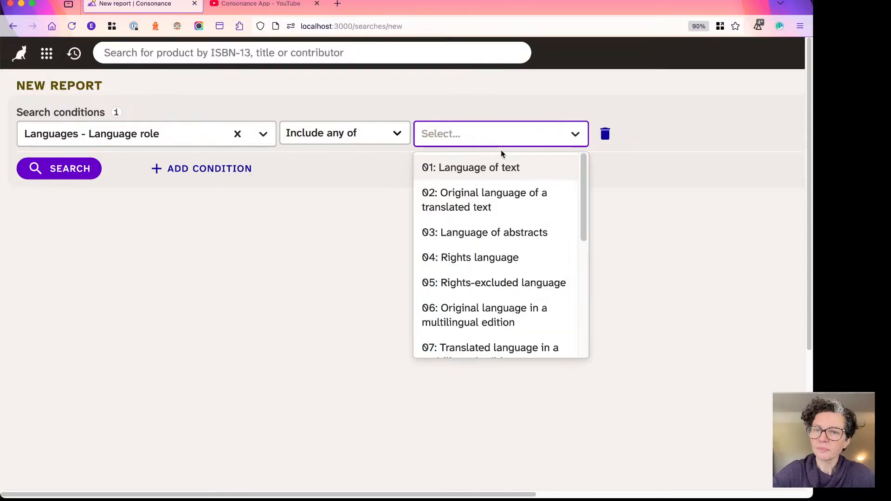
{"action": "scroll", "coordinate": [483, 183], "scroll_direction": "down", "scroll_amount": 5}
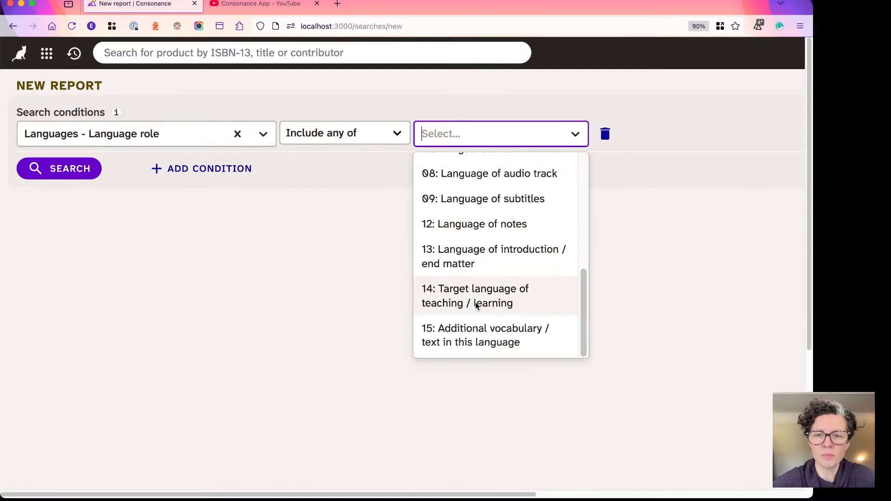
{"action": "scroll", "coordinate": [476, 306], "scroll_direction": "up", "scroll_amount": 5}
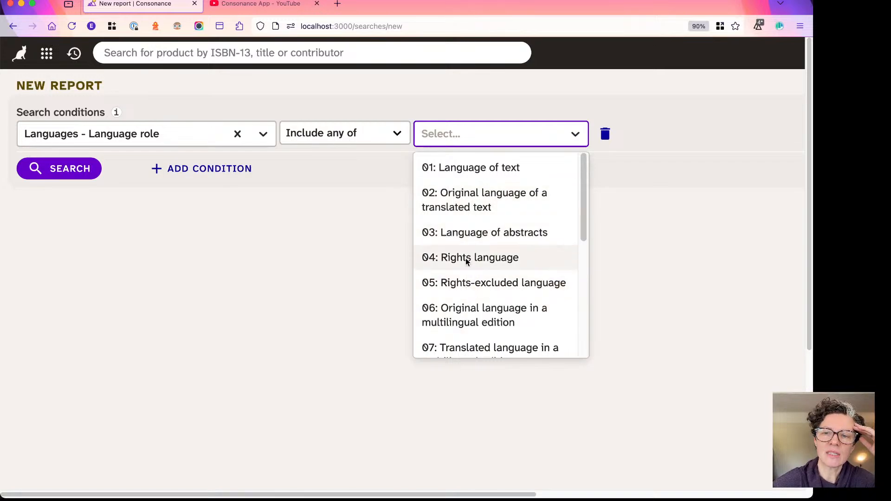
{"action": "scroll", "coordinate": [465, 277], "scroll_direction": "down", "scroll_amount": 2}
{"action": "scroll", "coordinate": [465, 277], "scroll_direction": "down", "scroll_amount": 4}
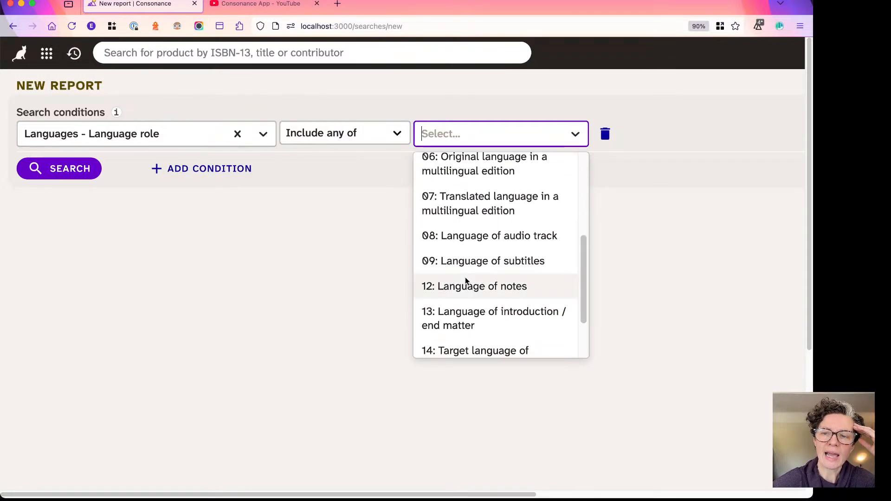
{"action": "scroll", "coordinate": [465, 277], "scroll_direction": "up", "scroll_amount": 6}
{"action": "scroll", "coordinate": [465, 279], "scroll_direction": "up", "scroll_amount": 1}
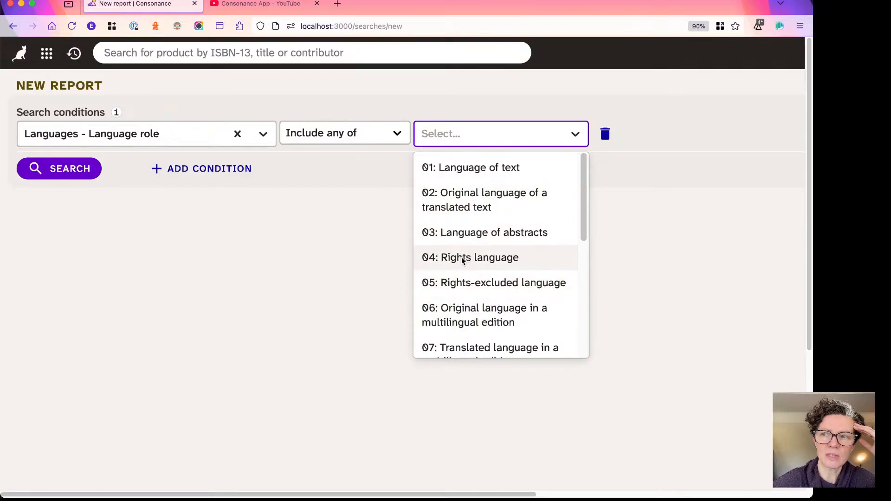
{"action": "left_click", "coordinate": [388, 242]}
Step: Change the report's search condition from Language role to Role fulfillments - Role
{"action": "left_click", "coordinate": [149, 134]}
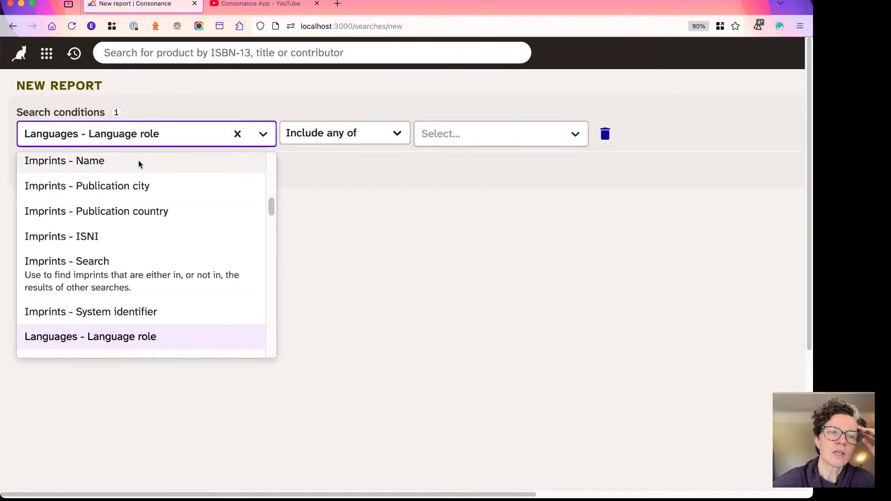
{"action": "left_click", "coordinate": [138, 134]}
{"action": "type", "text": "role"}
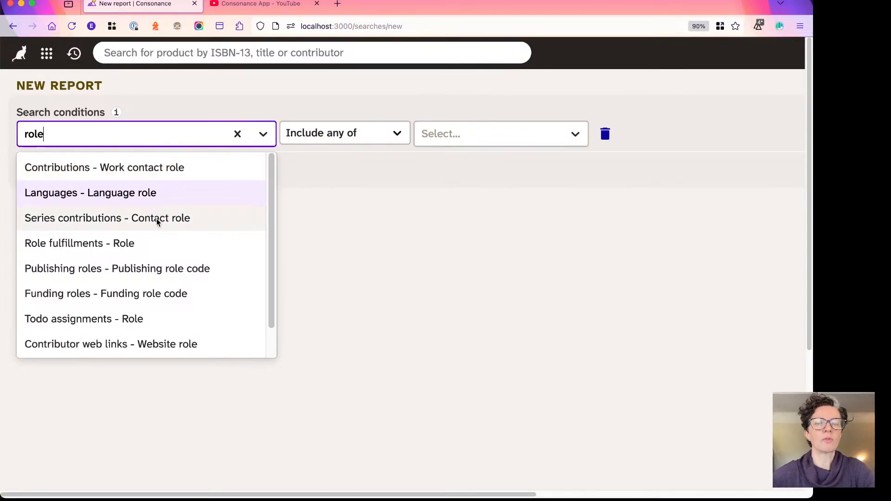
{"action": "left_click", "coordinate": [78, 254]}
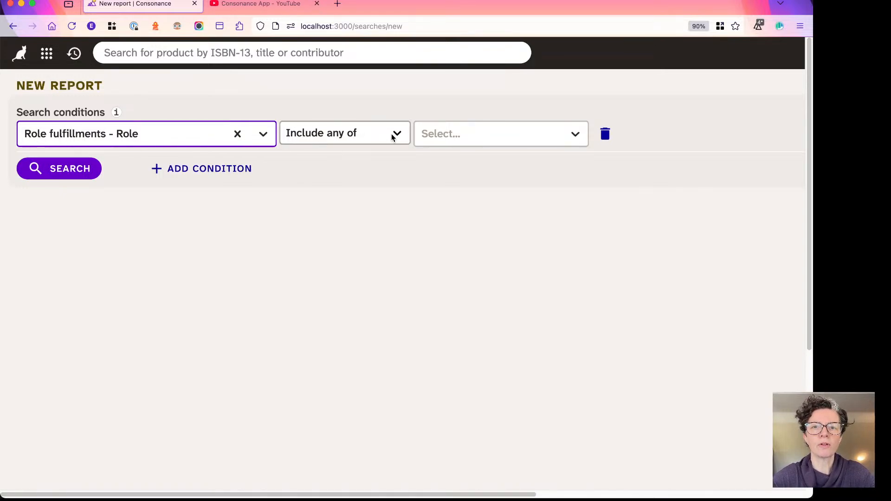
Step: Set the role fulfillment condition to include Finance director and run the search
{"action": "left_click", "coordinate": [446, 135]}
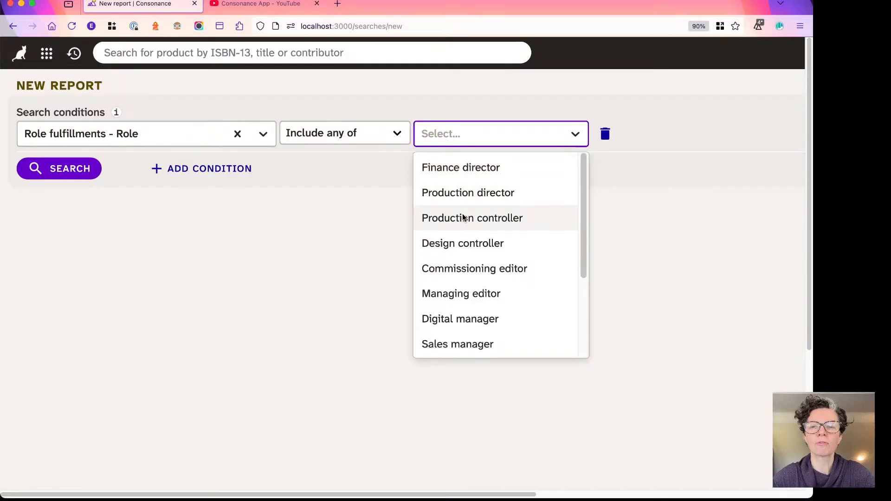
{"action": "scroll", "coordinate": [463, 217], "scroll_direction": "down", "scroll_amount": 4}
{"action": "scroll", "coordinate": [539, 250], "scroll_direction": "up", "scroll_amount": 4}
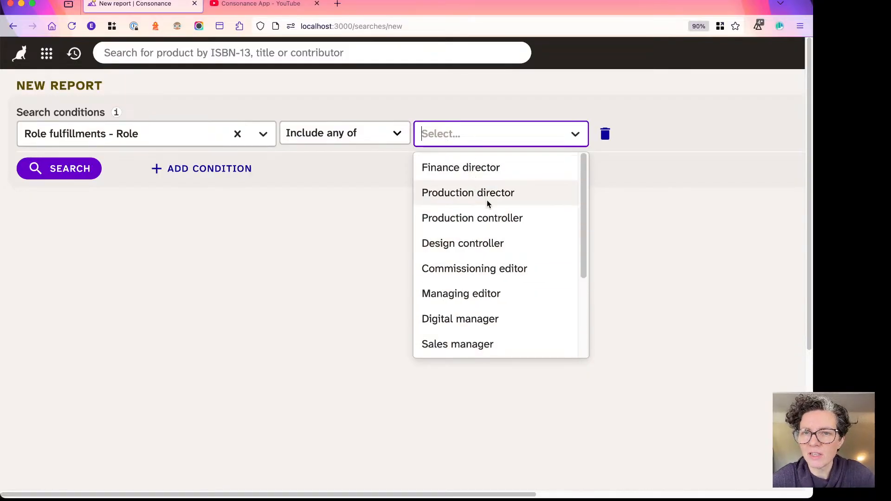
{"action": "scroll", "coordinate": [489, 202], "scroll_direction": "down", "scroll_amount": 2}
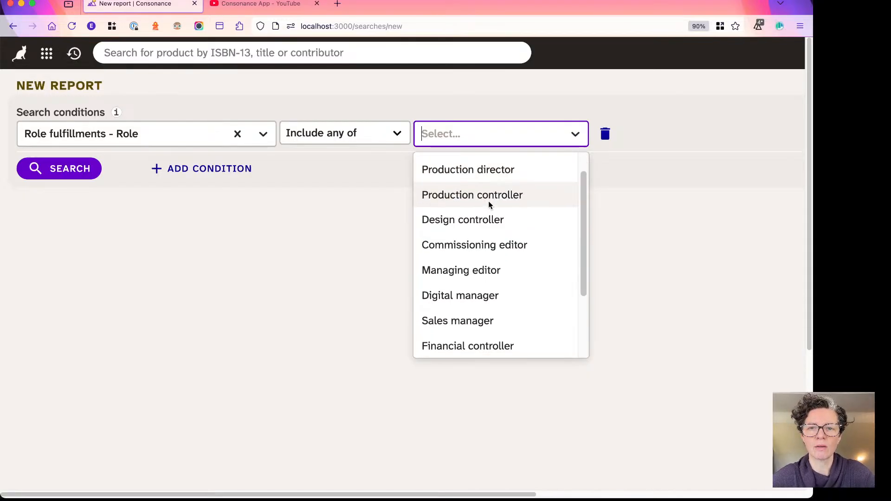
{"action": "scroll", "coordinate": [471, 247], "scroll_direction": "down", "scroll_amount": 2}
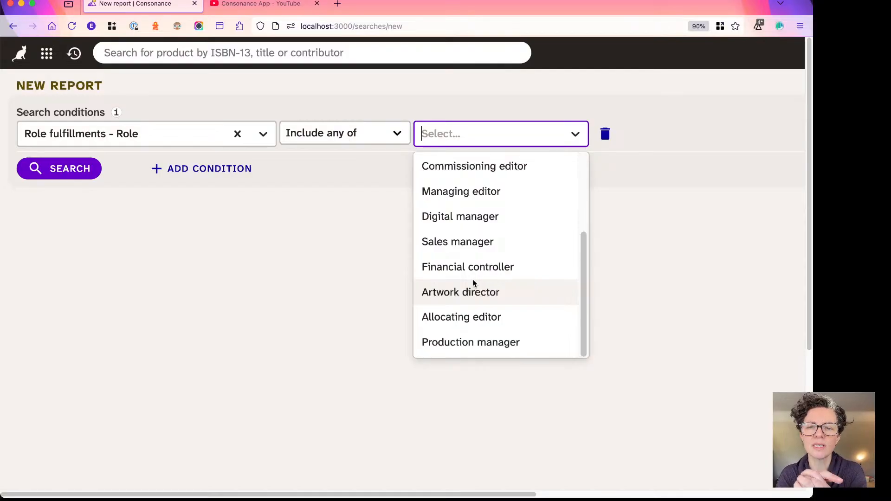
{"action": "scroll", "coordinate": [474, 282], "scroll_direction": "up", "scroll_amount": 5}
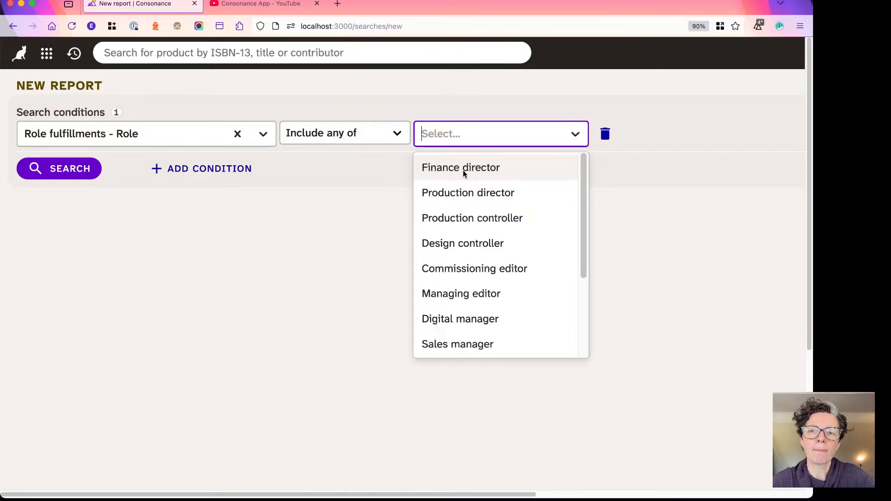
{"action": "scroll", "coordinate": [466, 208], "scroll_direction": "down", "scroll_amount": 4}
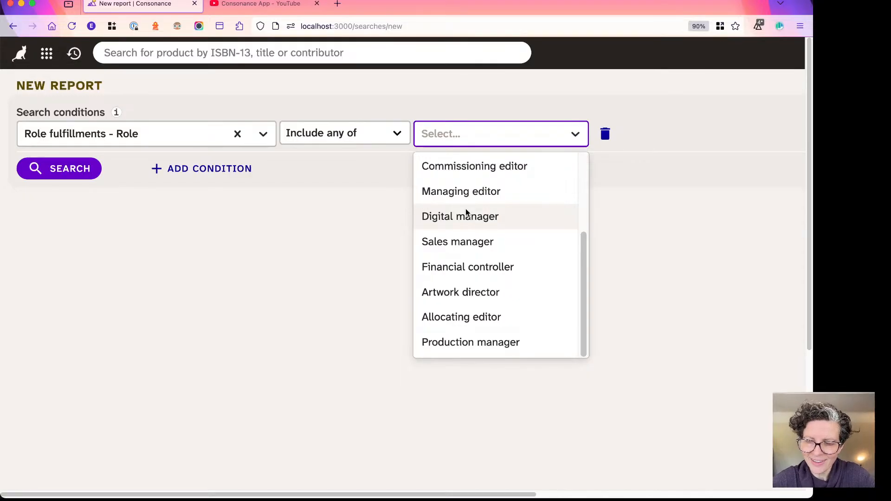
{"action": "scroll", "coordinate": [462, 256], "scroll_direction": "up", "scroll_amount": 4}
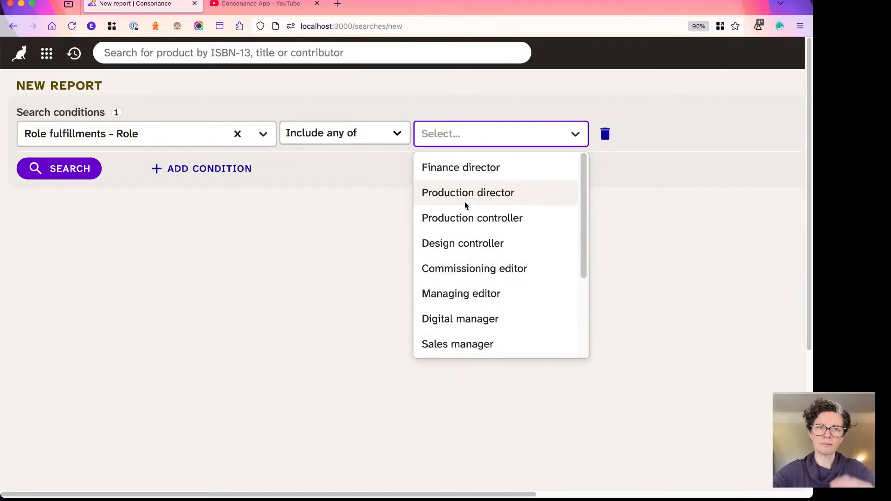
{"action": "left_click", "coordinate": [466, 160]}
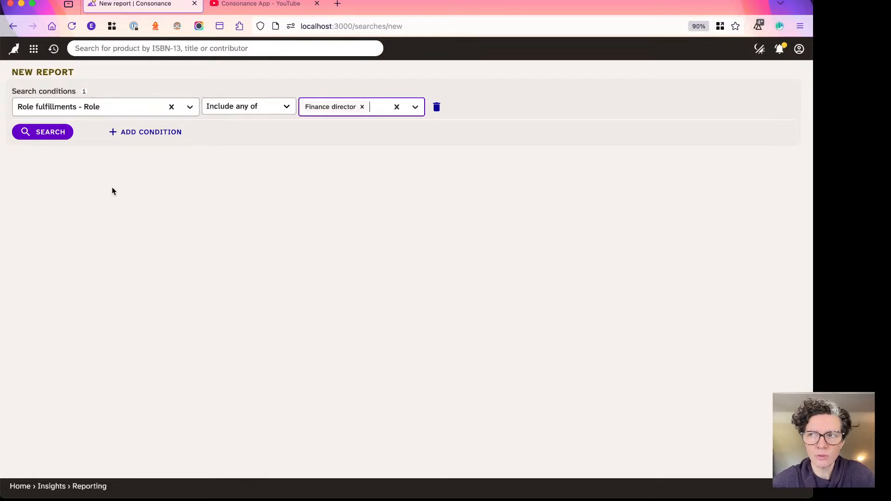
{"action": "left_click", "coordinate": [54, 132]}
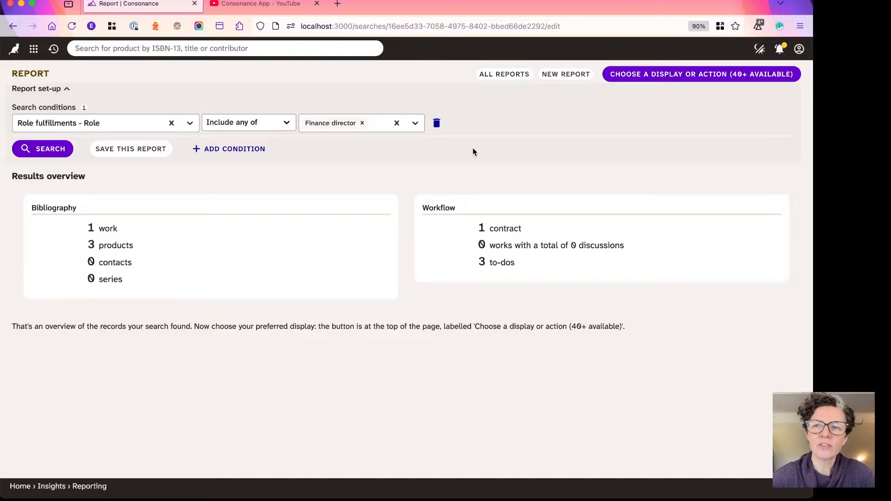
Step: Display the search results as the Products list and review its rows and columns
{"action": "left_click", "coordinate": [634, 80]}
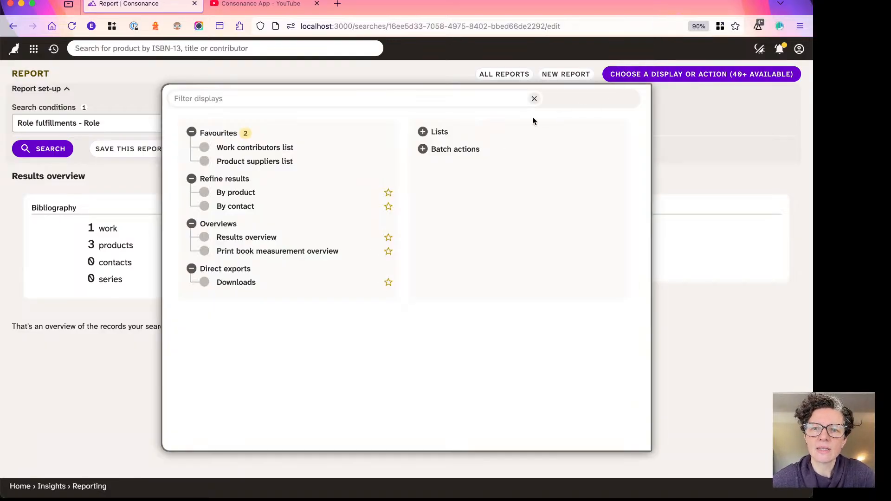
{"action": "left_click", "coordinate": [453, 133]}
{"action": "left_click", "coordinate": [475, 203]}
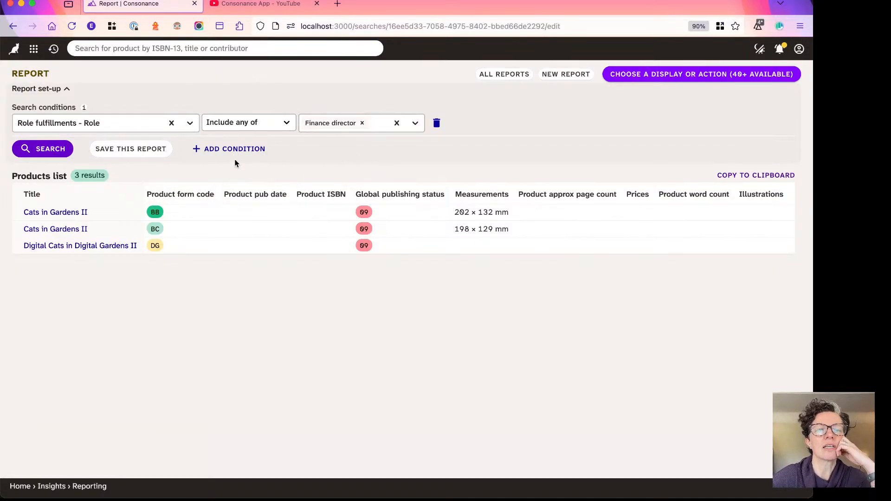
{"action": "scroll", "coordinate": [188, 159], "scroll_direction": "up", "scroll_amount": 5}
{"action": "scroll", "coordinate": [188, 160], "scroll_direction": "left", "scroll_amount": 2}
{"action": "scroll", "coordinate": [189, 160], "scroll_direction": "up", "scroll_amount": 2}
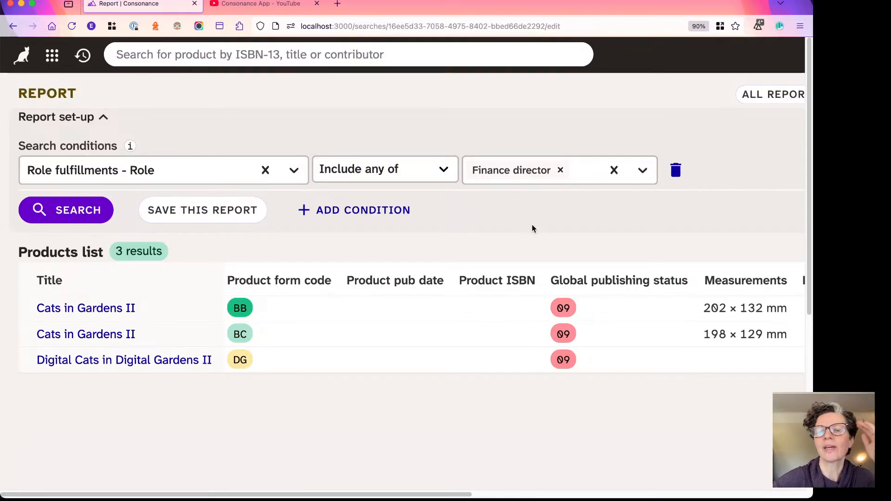
{"action": "scroll", "coordinate": [503, 219], "scroll_direction": "down", "scroll_amount": 5}
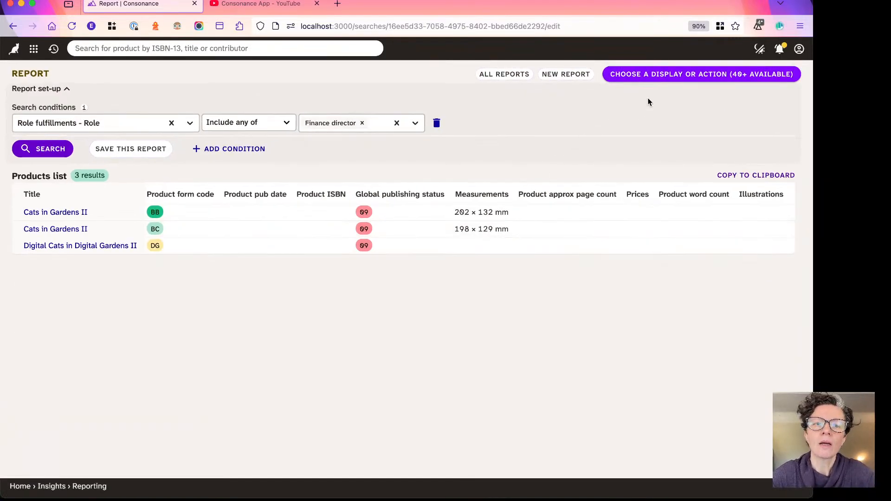
Step: Switch the report display to the To-dos list and examine who each to-do is assigned to
{"action": "left_click", "coordinate": [669, 76]}
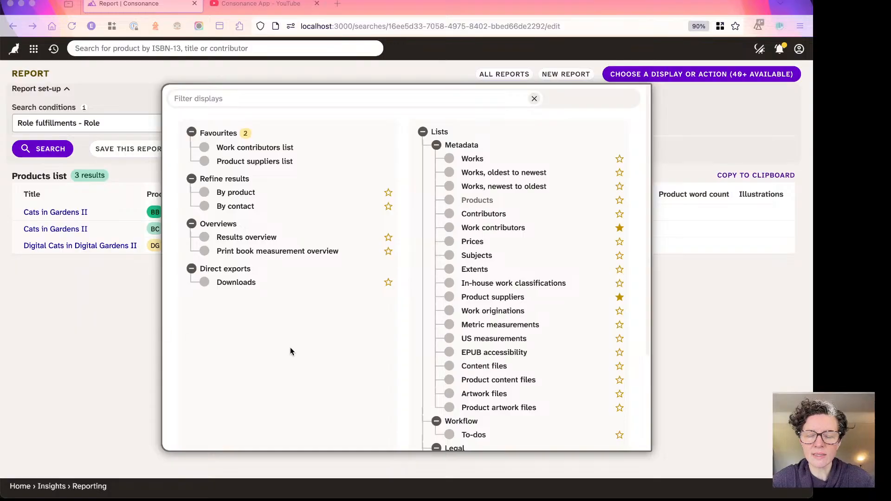
{"action": "left_click", "coordinate": [437, 145]}
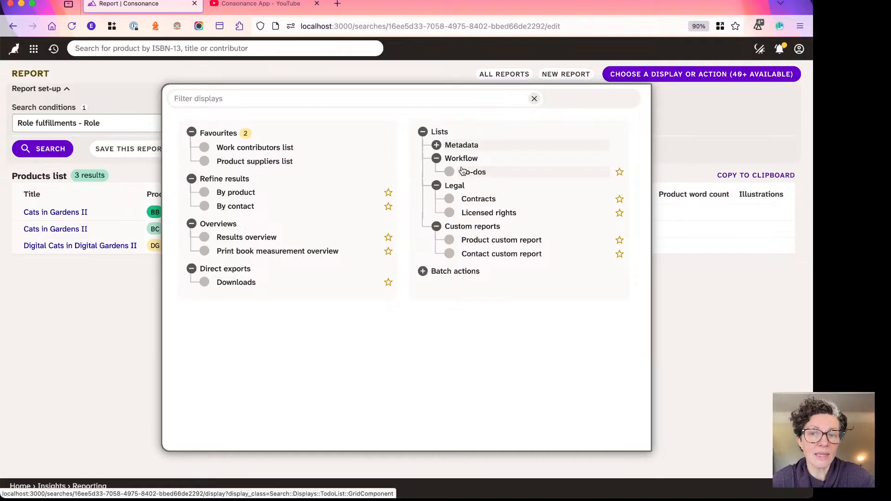
{"action": "left_click", "coordinate": [484, 172]}
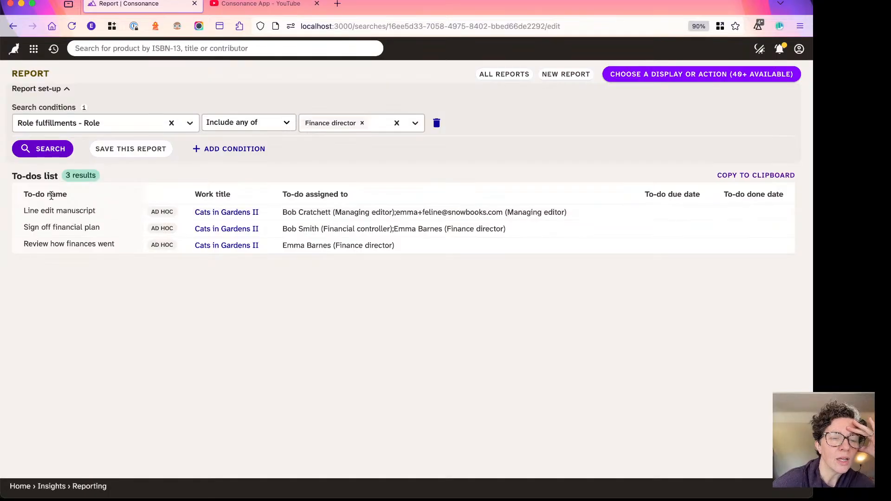
{"action": "scroll", "coordinate": [51, 196], "scroll_direction": "up", "scroll_amount": 5}
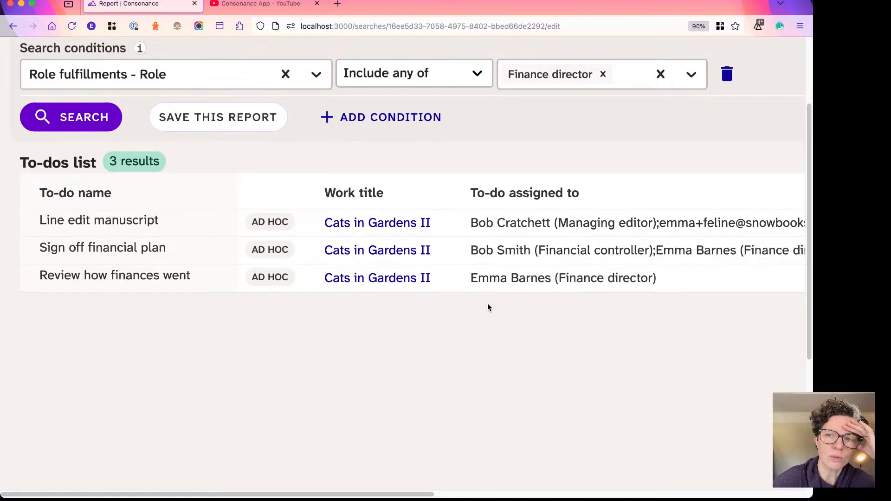
{"action": "scroll", "coordinate": [488, 304], "scroll_direction": "up", "scroll_amount": 1}
{"action": "scroll", "coordinate": [488, 299], "scroll_direction": "right", "scroll_amount": 6}
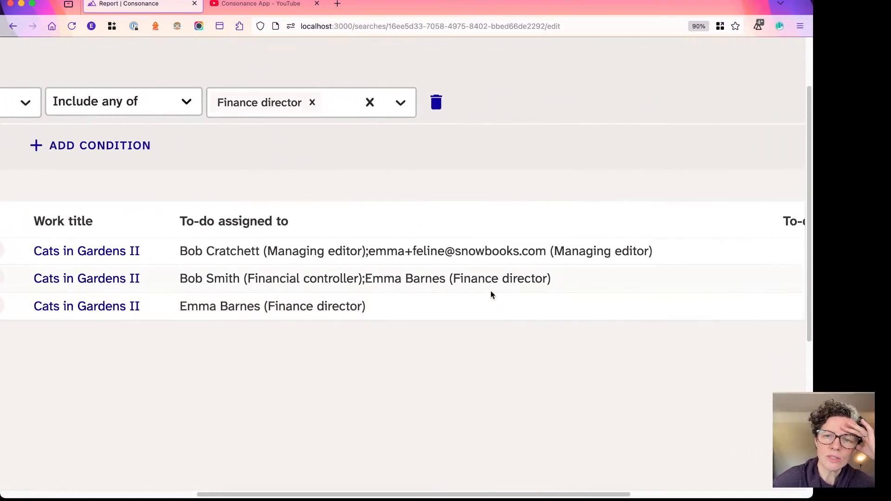
{"action": "scroll", "coordinate": [421, 294], "scroll_direction": "left", "scroll_amount": 5}
{"action": "scroll", "coordinate": [411, 285], "scroll_direction": "down", "scroll_amount": 5}
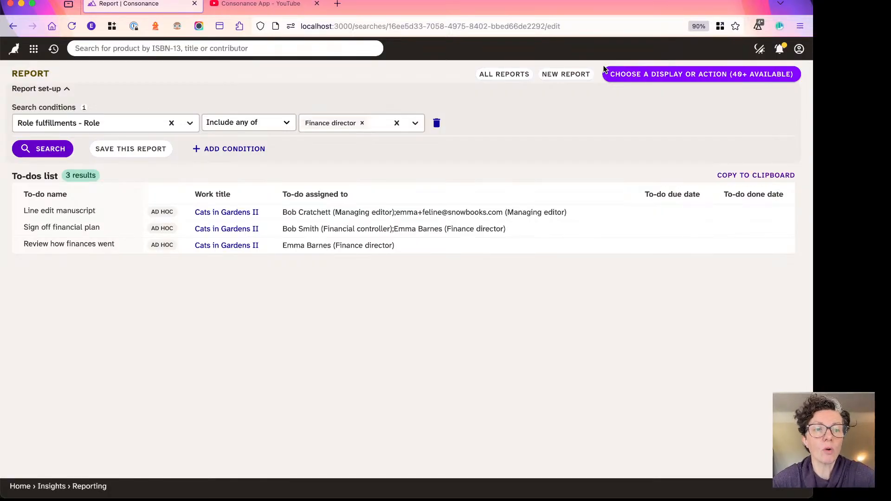
Step: Switch the report display to the Contracts list and examine its columns
{"action": "left_click", "coordinate": [654, 75]}
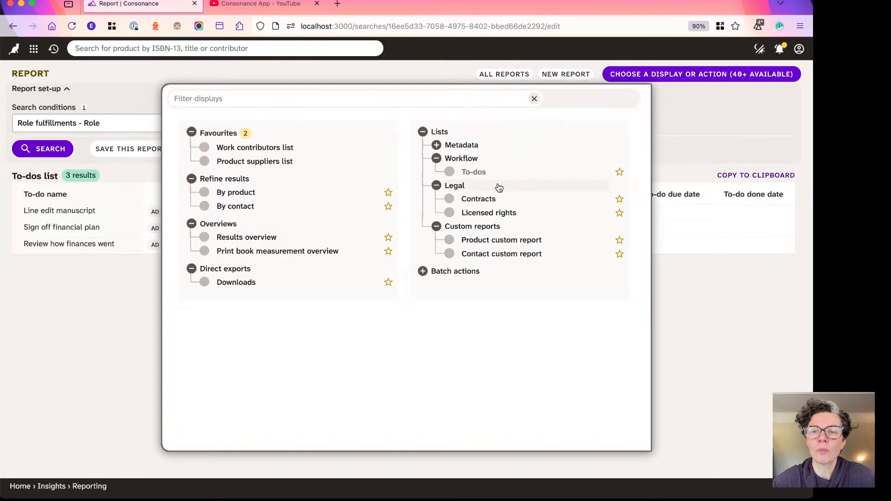
{"action": "left_click", "coordinate": [475, 197]}
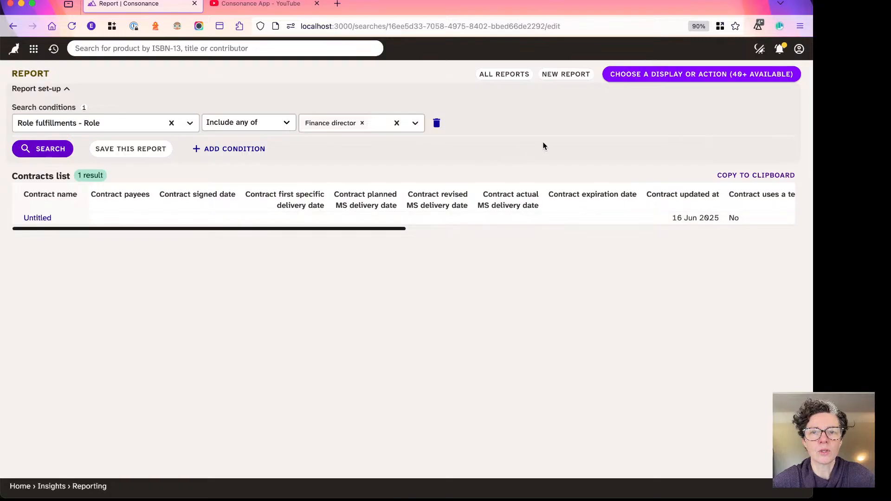
{"action": "scroll", "coordinate": [226, 223], "scroll_direction": "right", "scroll_amount": 3}
{"action": "scroll", "coordinate": [226, 223], "scroll_direction": "right", "scroll_amount": 10}
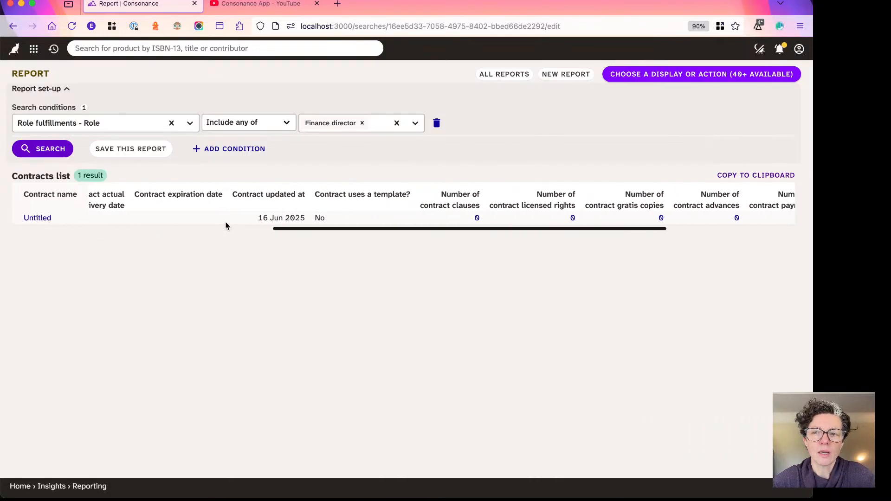
{"action": "scroll", "coordinate": [227, 223], "scroll_direction": "left", "scroll_amount": 15}
{"action": "scroll", "coordinate": [195, 218], "scroll_direction": "right", "scroll_amount": 1}
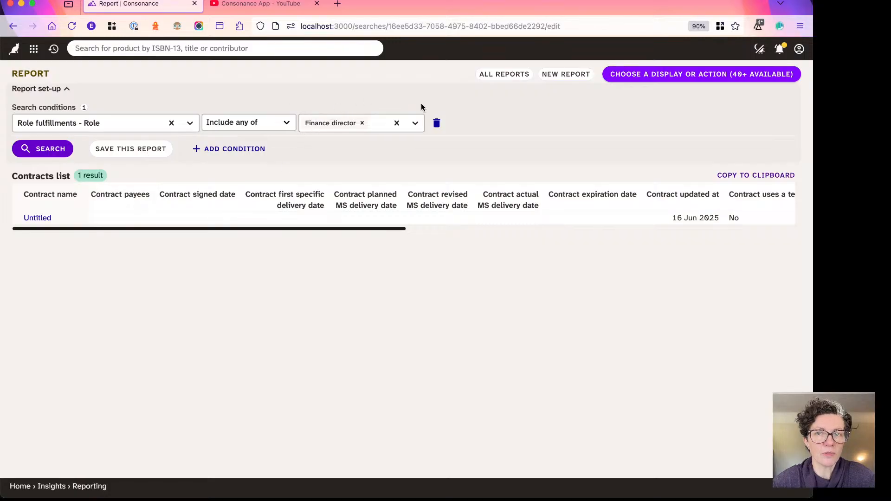
Step: Switch the report display to the In-house work classifications list and look over the other metadata displays on offer
{"action": "left_click", "coordinate": [698, 74]}
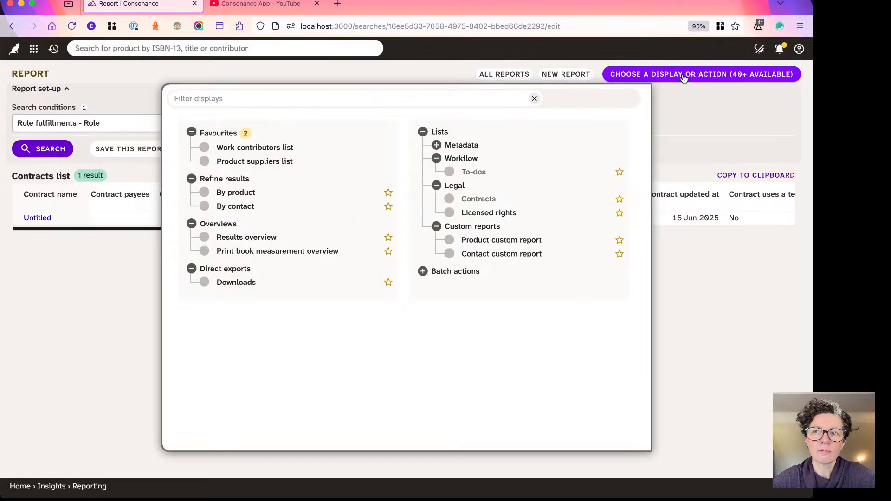
{"action": "left_click", "coordinate": [439, 145]}
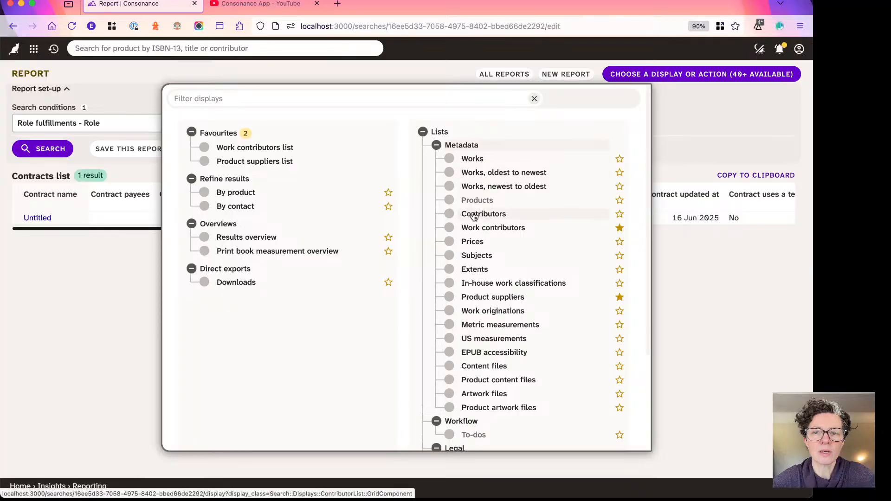
{"action": "scroll", "coordinate": [474, 217], "scroll_direction": "down", "scroll_amount": 2}
{"action": "left_click", "coordinate": [471, 236]}
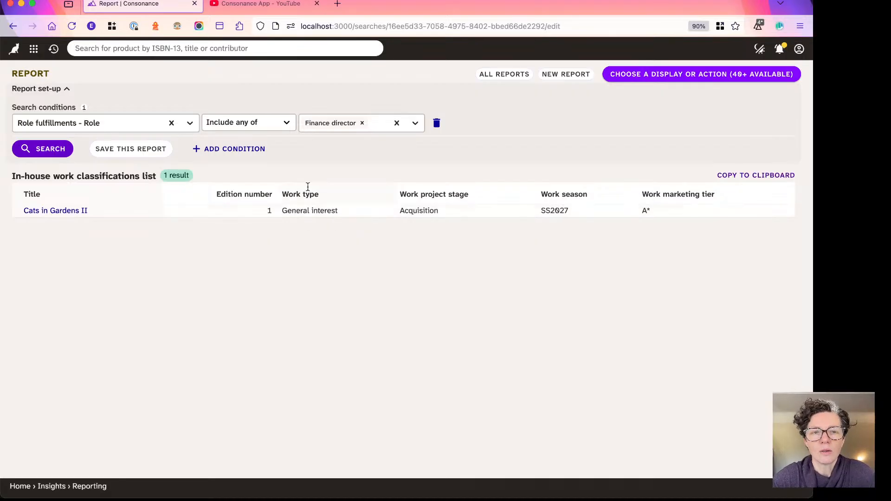
{"action": "left_click", "coordinate": [706, 73]}
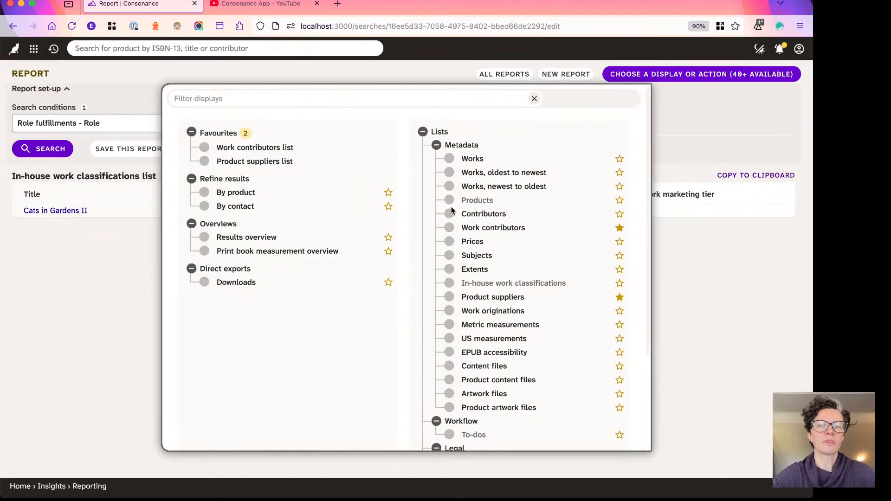
{"action": "left_click", "coordinate": [94, 274]}
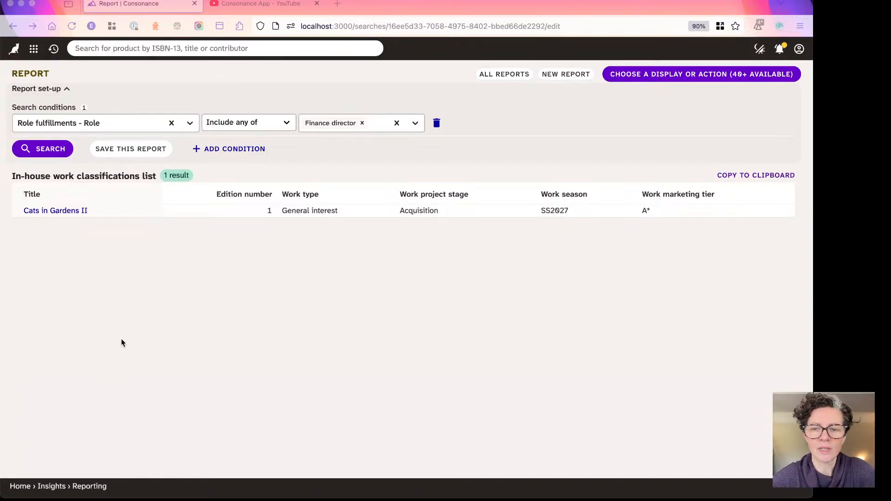
Step: Switch to the slide presentation and advance to the "Can I have some training?" slide
{"action": "key", "text": "super+Tab"}
{"action": "key", "text": "super+Tab"}
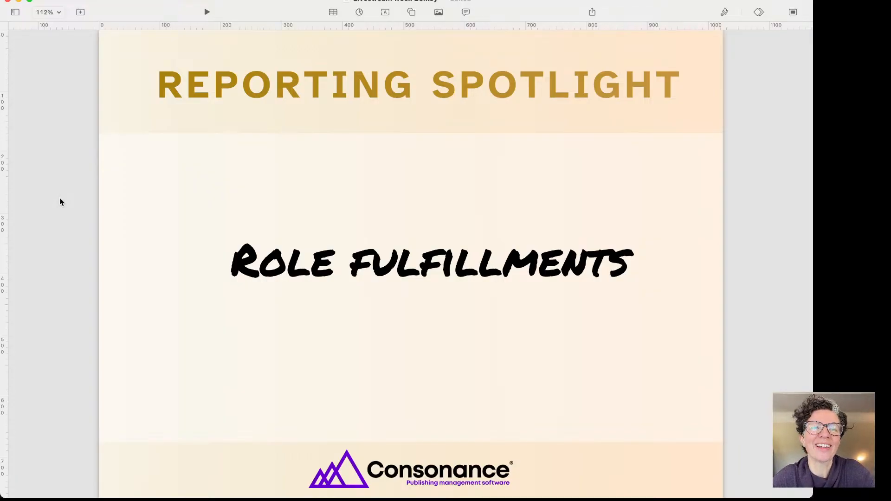
{"action": "key", "text": "Down"}
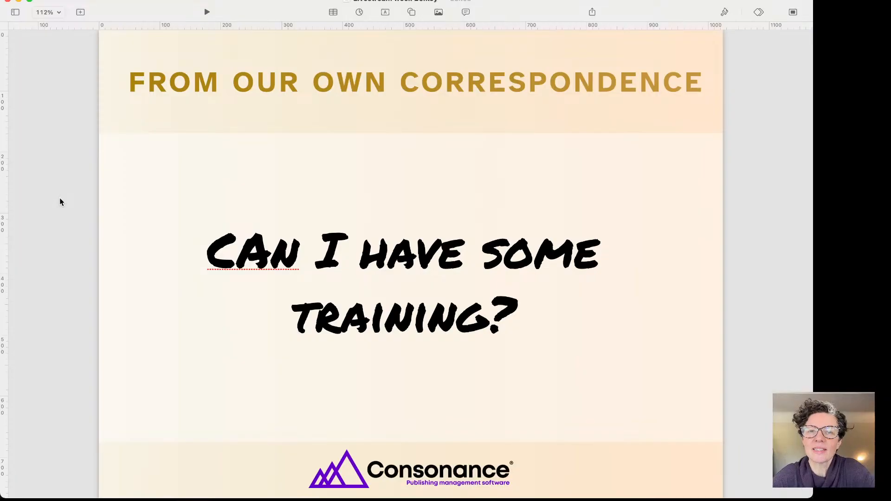
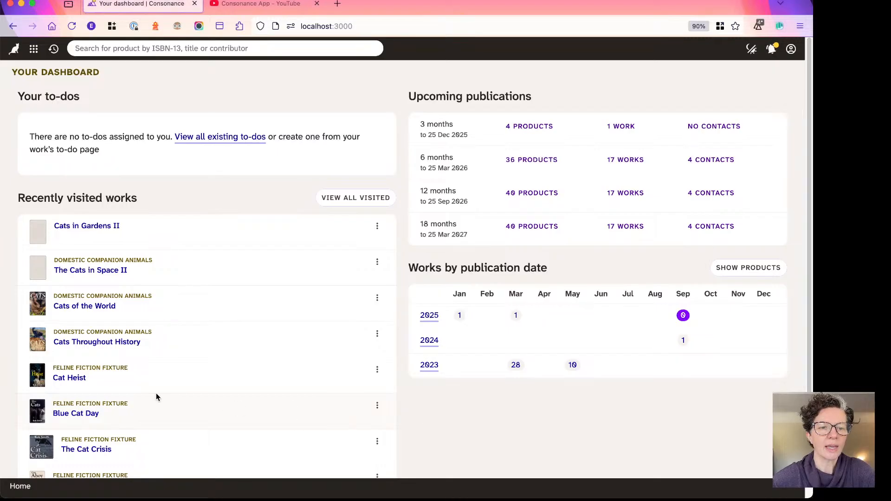
Step: Examine the recently visited works on the dashboard up close and open Cats Throughout History
{"action": "scroll", "coordinate": [160, 389], "scroll_direction": "up", "scroll_amount": 8}
{"action": "scroll", "coordinate": [160, 389], "scroll_direction": "left", "scroll_amount": 5}
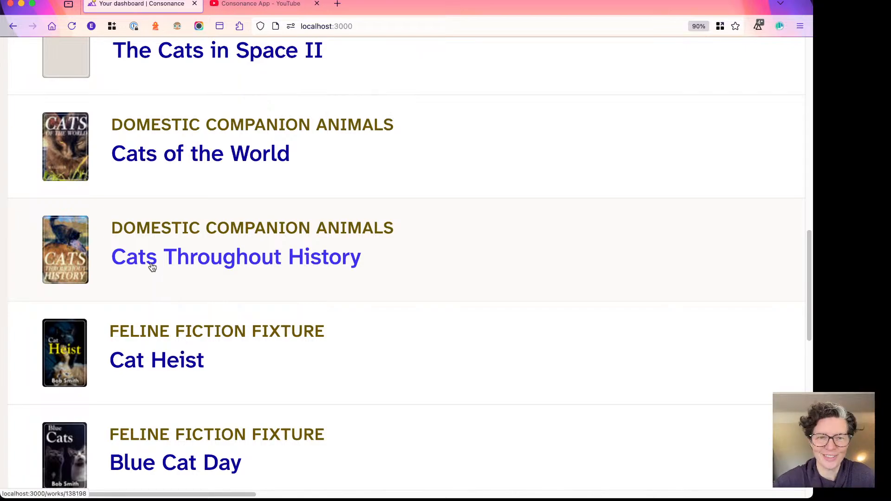
{"action": "scroll", "coordinate": [121, 257], "scroll_direction": "down", "scroll_amount": 5}
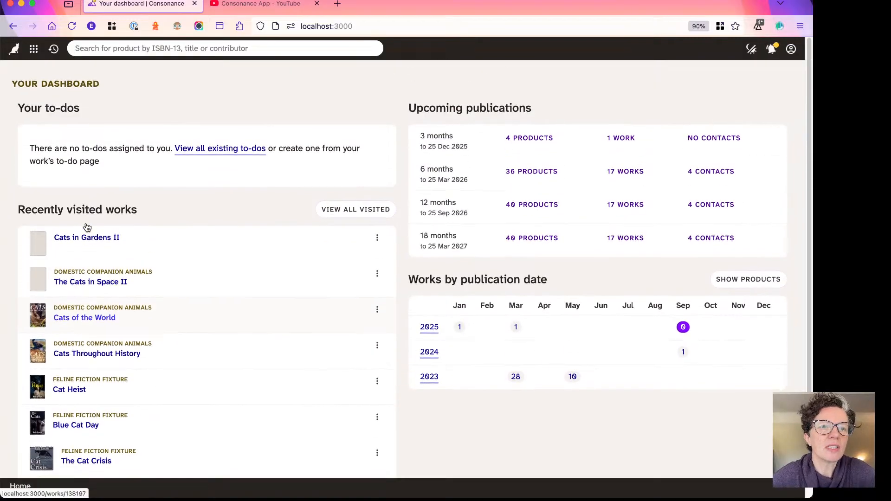
{"action": "scroll", "coordinate": [88, 228], "scroll_direction": "down", "scroll_amount": 2}
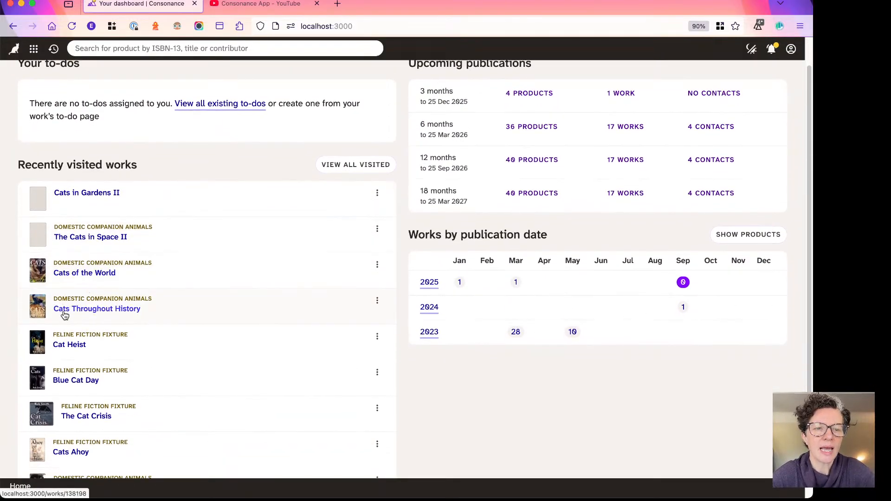
{"action": "scroll", "coordinate": [36, 319], "scroll_direction": "up", "scroll_amount": 5}
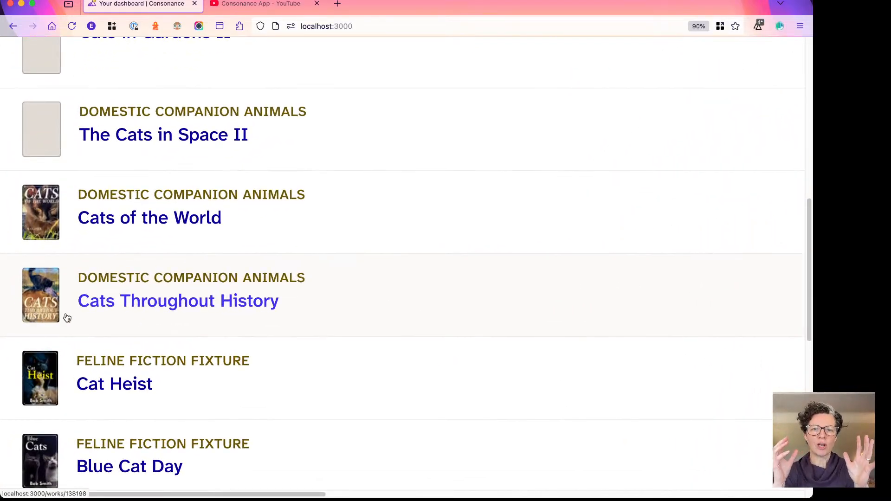
{"action": "scroll", "coordinate": [67, 318], "scroll_direction": "down", "scroll_amount": 1}
{"action": "scroll", "coordinate": [66, 319], "scroll_direction": "up", "scroll_amount": 5}
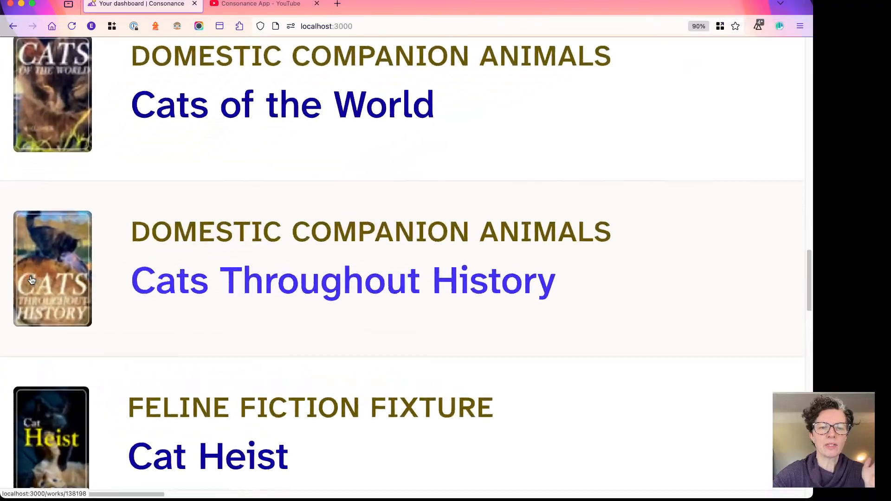
{"action": "scroll", "coordinate": [156, 271], "scroll_direction": "left", "scroll_amount": 3}
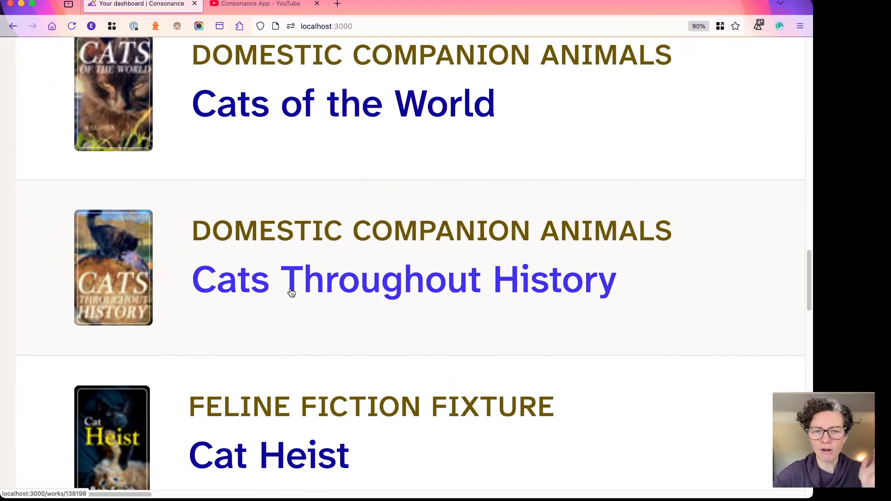
{"action": "left_click", "coordinate": [354, 288]}
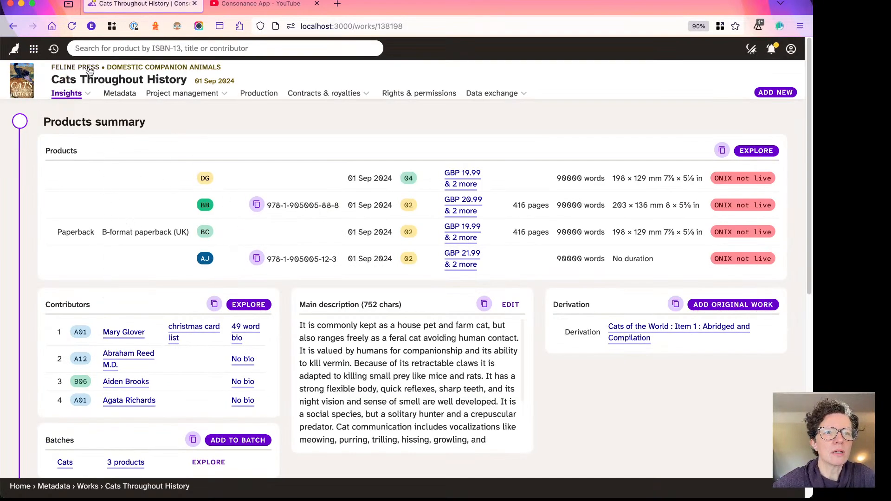
Step: Open Cats of the World from the visit history and look up the meanings of product form codes BC, AJ, DG and BB
{"action": "left_click", "coordinate": [53, 48]}
{"action": "left_click", "coordinate": [97, 198]}
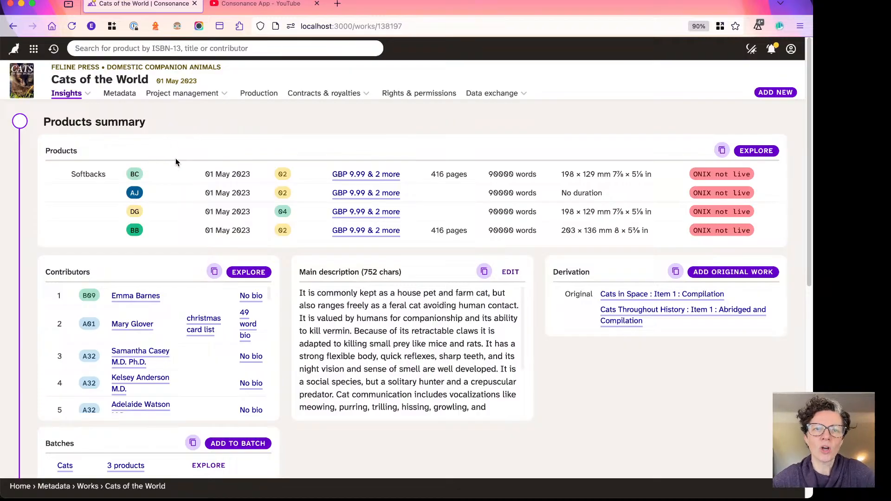
{"action": "left_click", "coordinate": [135, 178]}
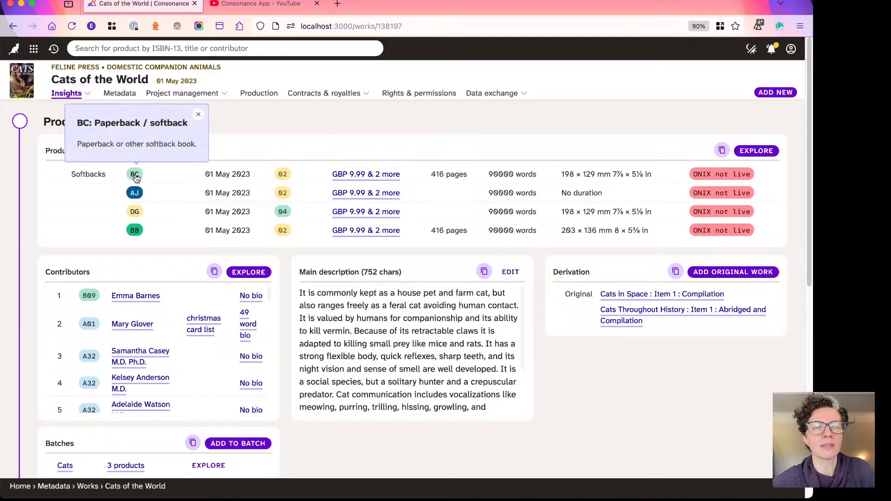
{"action": "left_click", "coordinate": [138, 194]}
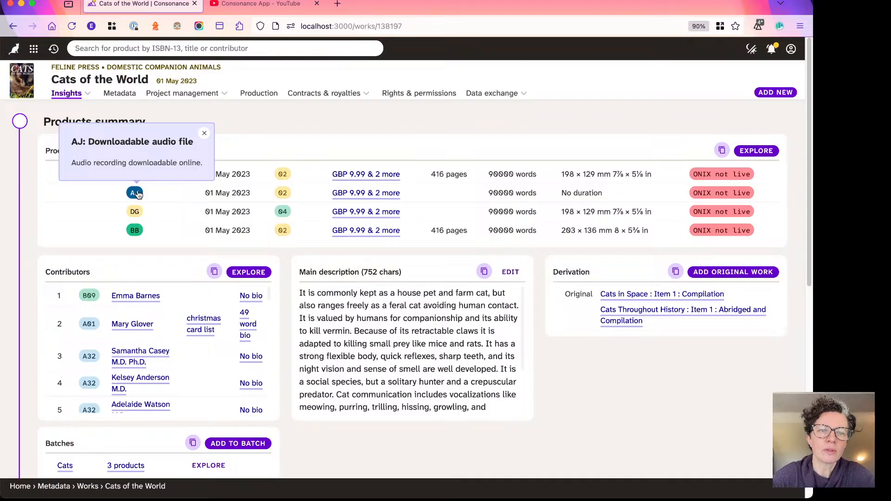
{"action": "left_click", "coordinate": [134, 212]}
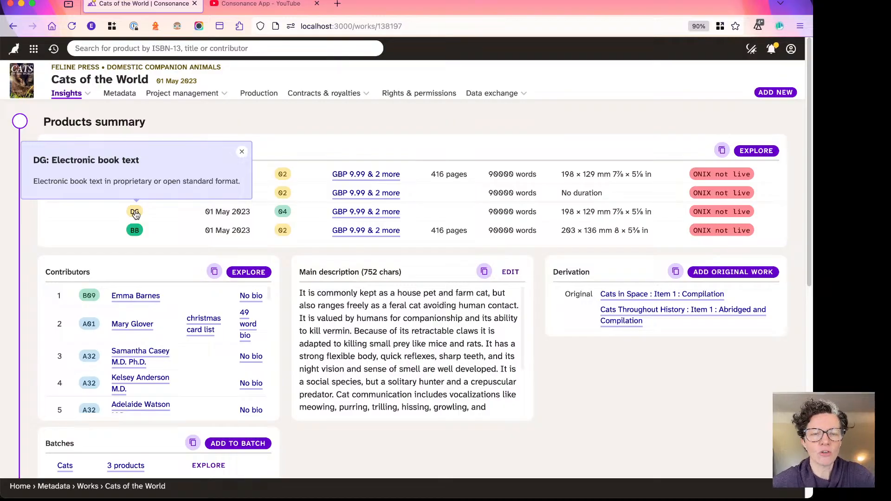
{"action": "left_click", "coordinate": [134, 230]}
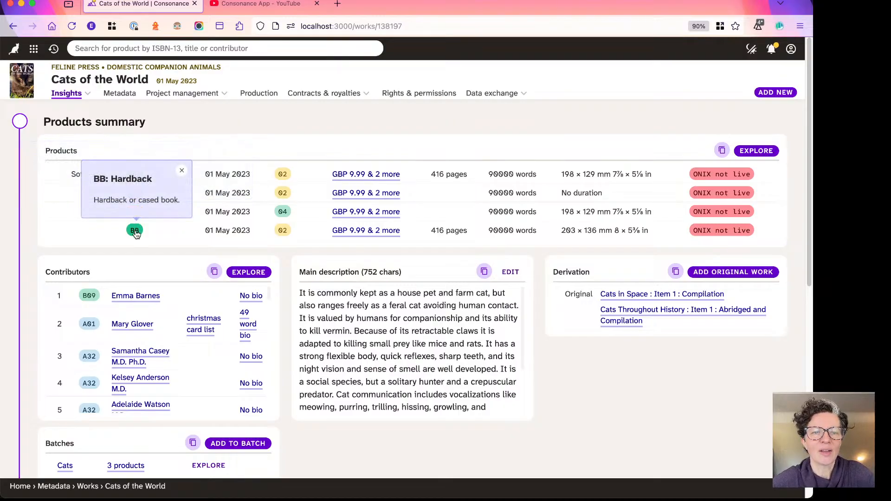
{"action": "left_click", "coordinate": [173, 137]}
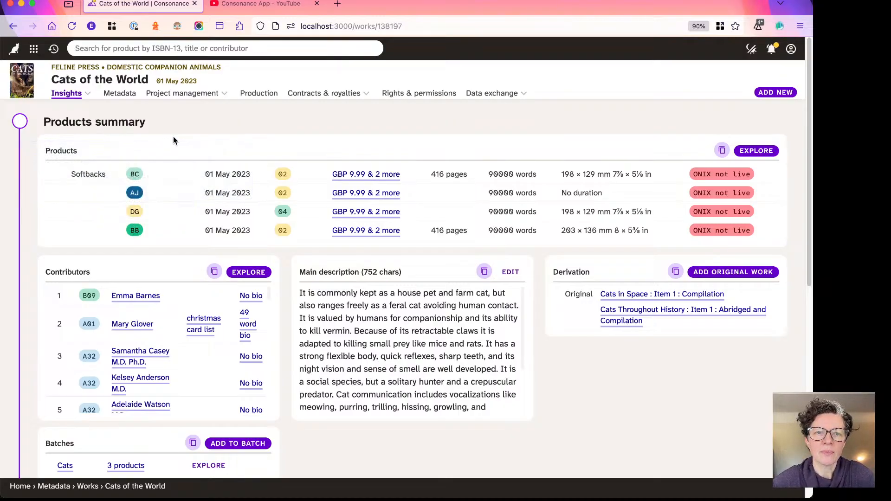
Step: Examine the product rows in the Cats of the World products summary up close
{"action": "scroll", "coordinate": [119, 150], "scroll_direction": "up", "scroll_amount": 5}
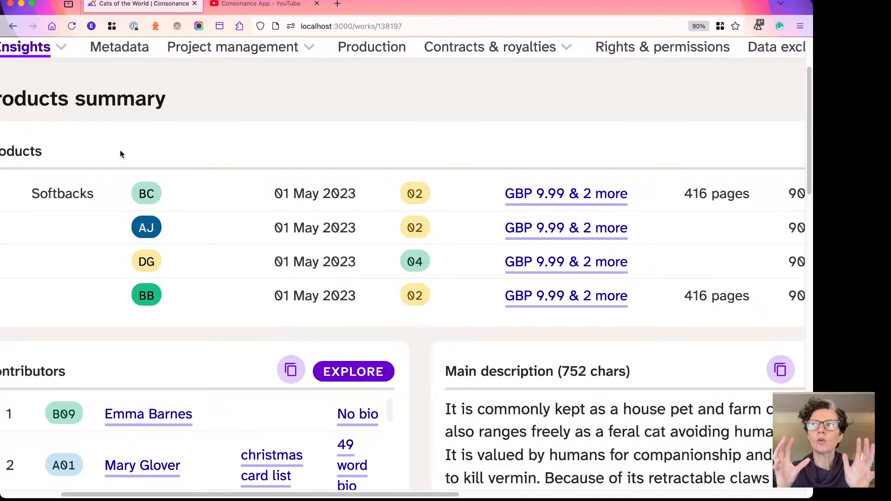
{"action": "scroll", "coordinate": [119, 151], "scroll_direction": "down", "scroll_amount": 5}
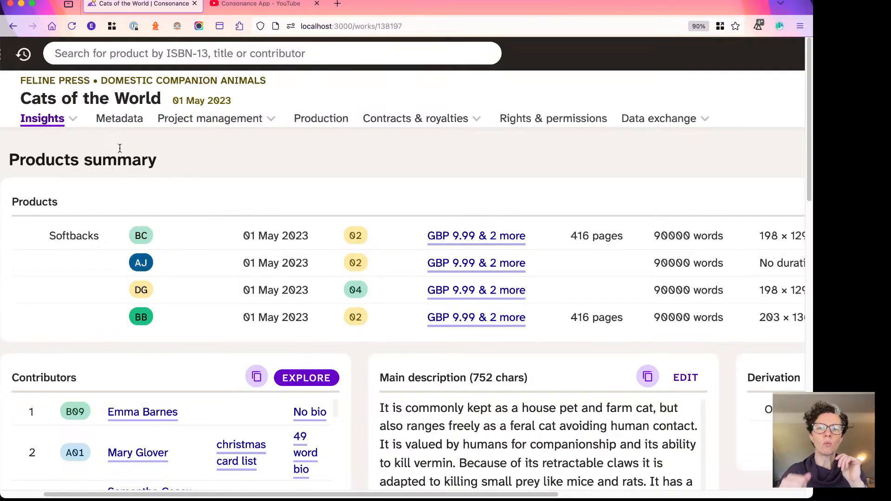
{"action": "scroll", "coordinate": [163, 172], "scroll_direction": "down", "scroll_amount": 5}
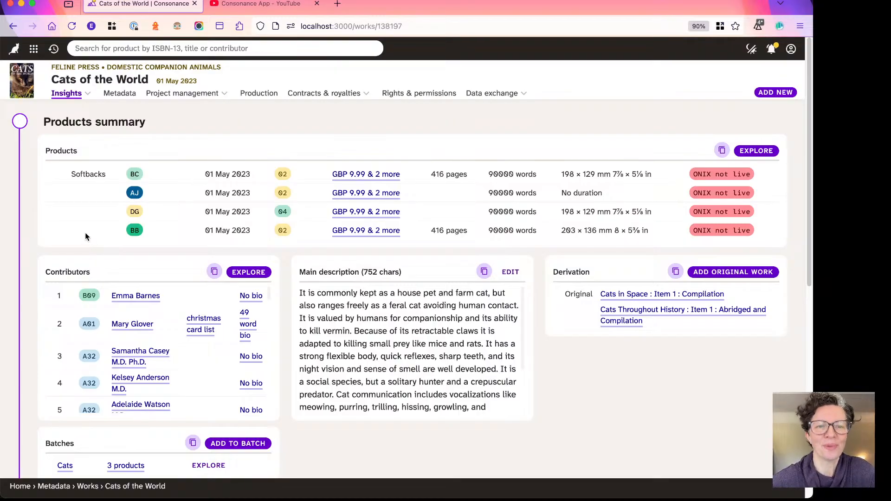
{"action": "scroll", "coordinate": [78, 212], "scroll_direction": "up", "scroll_amount": 5}
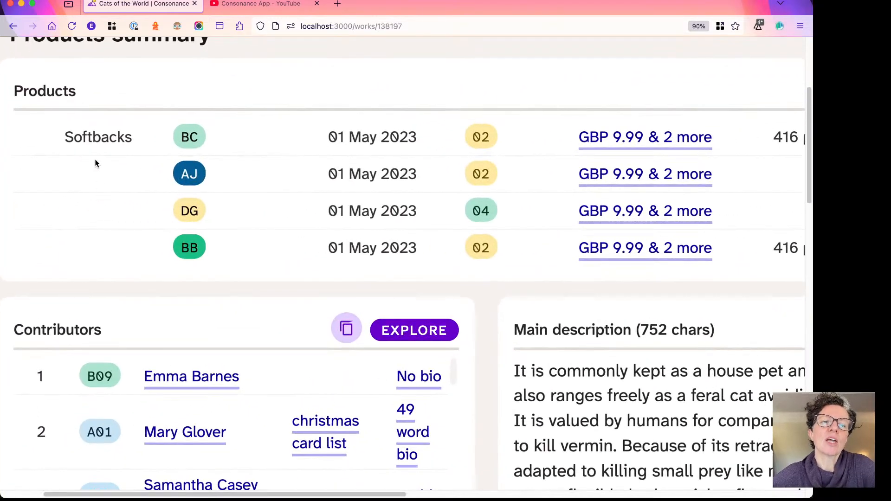
{"action": "scroll", "coordinate": [93, 163], "scroll_direction": "down", "scroll_amount": 5}
{"action": "scroll", "coordinate": [94, 166], "scroll_direction": "down", "scroll_amount": 1}
{"action": "scroll", "coordinate": [94, 151], "scroll_direction": "up", "scroll_amount": 1}
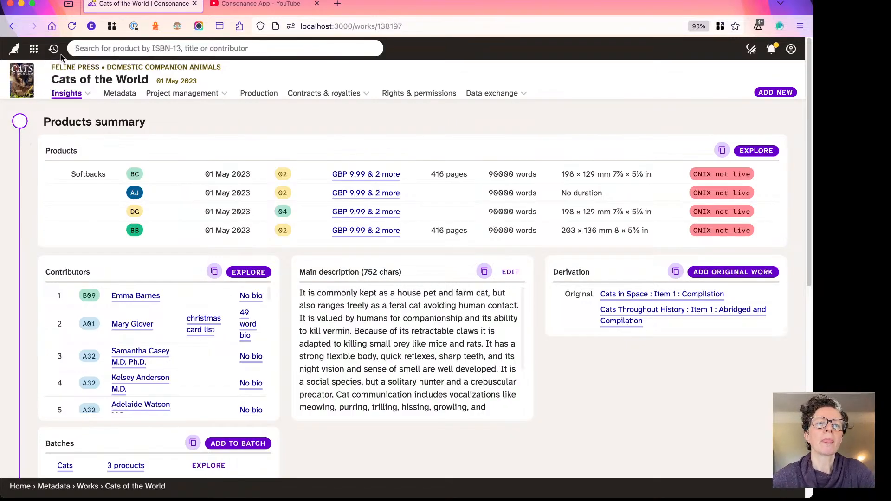
Step: Search the main navigation for "repo" and for "role", clearing the filter after each search
{"action": "left_click", "coordinate": [34, 50]}
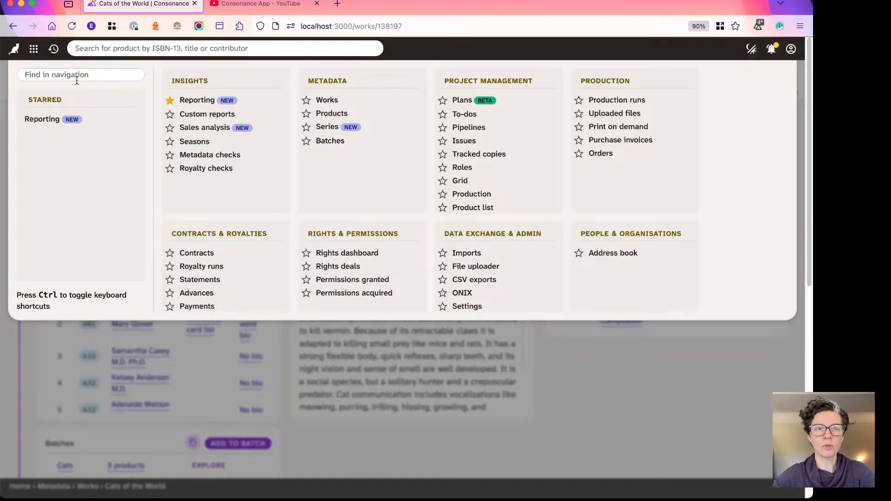
{"action": "type", "text": "repo"}
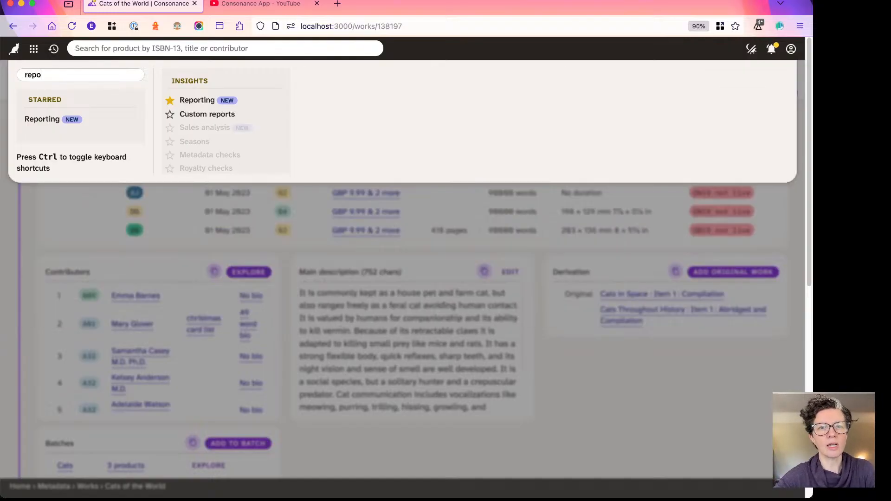
{"action": "key", "text": "BackSpace"}
{"action": "key", "text": "BackSpace"}
{"action": "key", "text": "BackSpace"}
{"action": "key", "text": "BackSpace"}
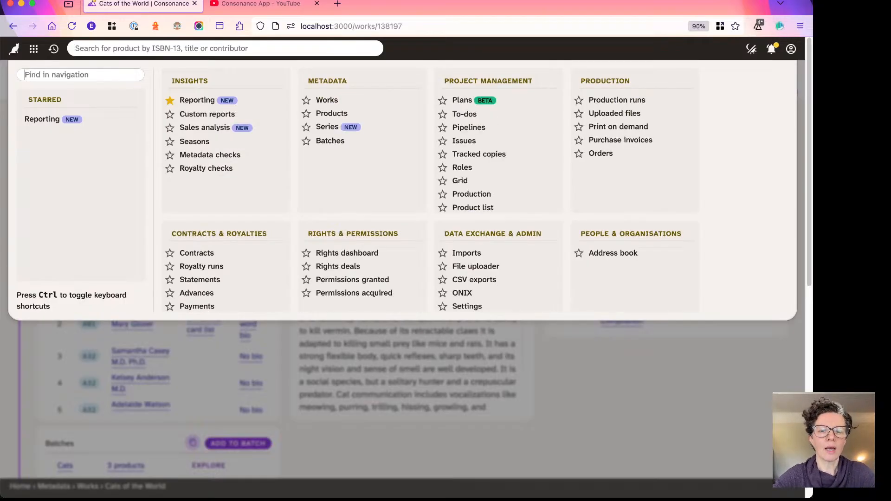
{"action": "type", "text": "role"}
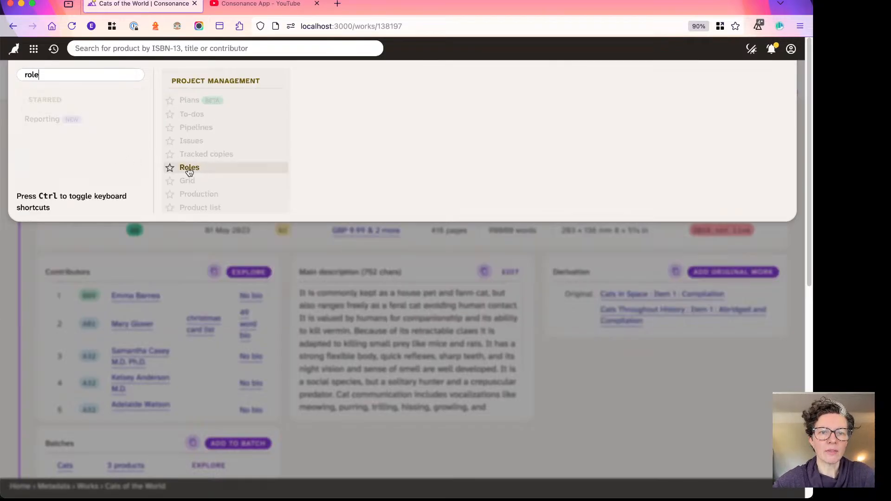
{"action": "key", "text": "BackSpace"}
{"action": "key", "text": "BackSpace"}
{"action": "key", "text": "BackSpace"}
{"action": "key", "text": "BackSpace"}
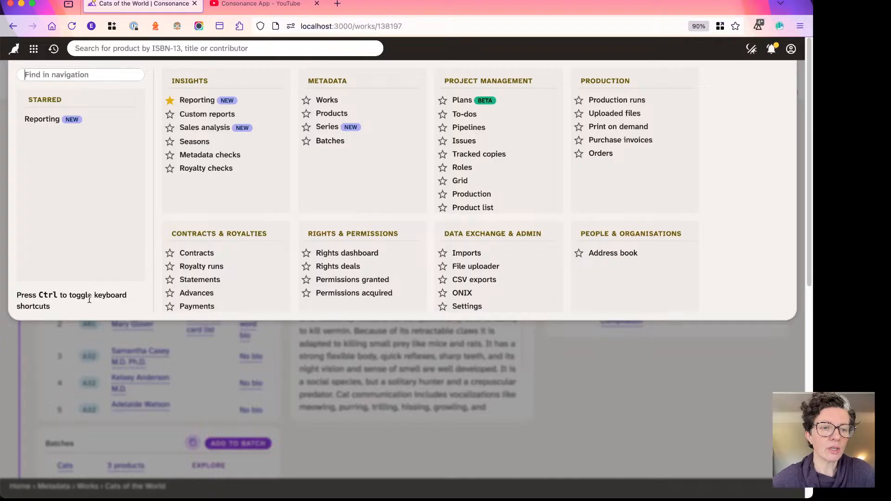
Step: Toggle the keyboard shortcut hints in the main navigation, and reopen the navigation to examine the shortcut for Reporting
{"action": "key", "text": "ctrl"}
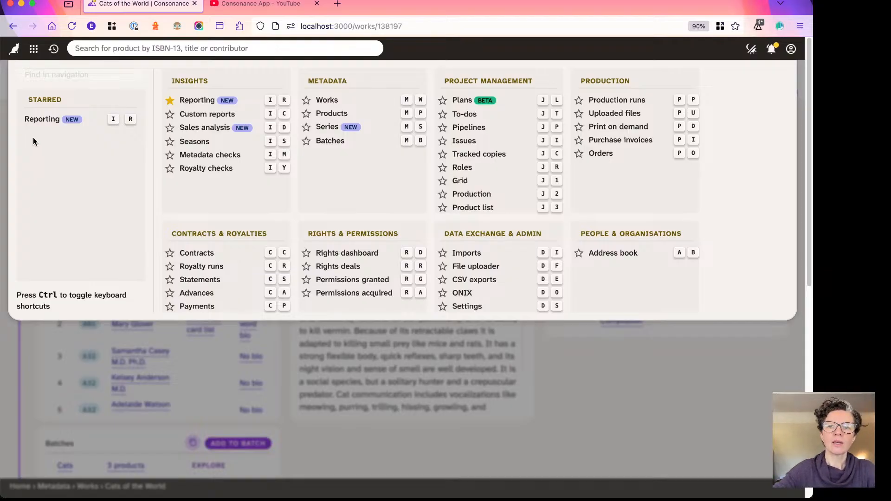
{"action": "key", "text": "ctrl"}
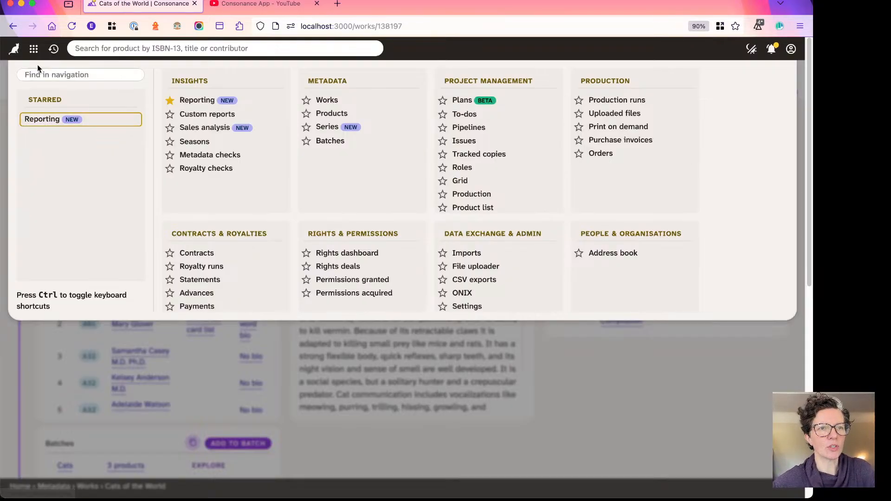
{"action": "key", "text": "Escape"}
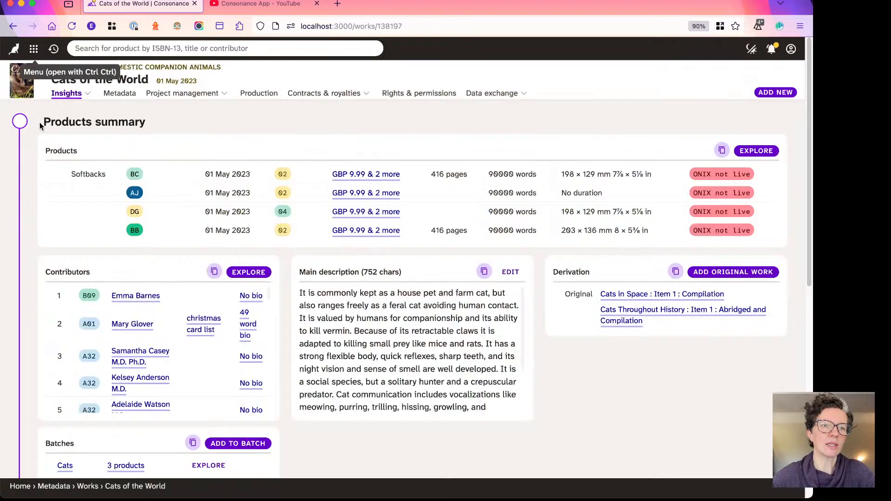
{"action": "left_click", "coordinate": [33, 55]}
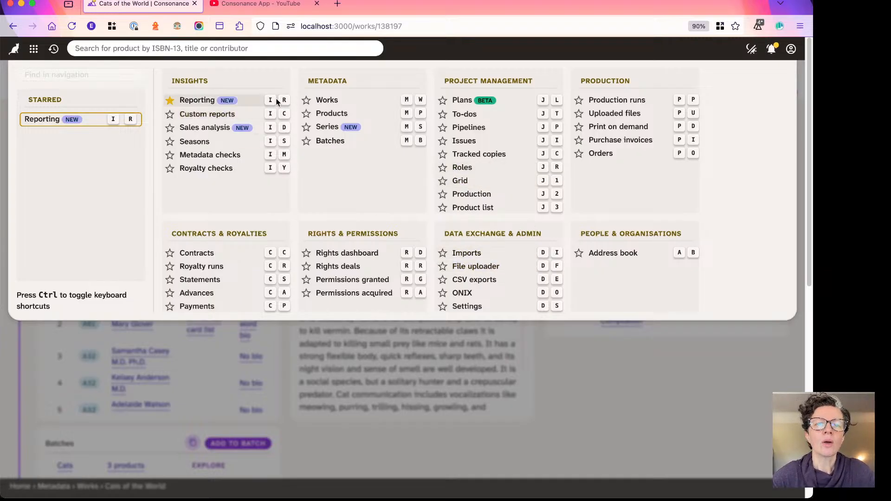
{"action": "key", "text": "ctrl"}
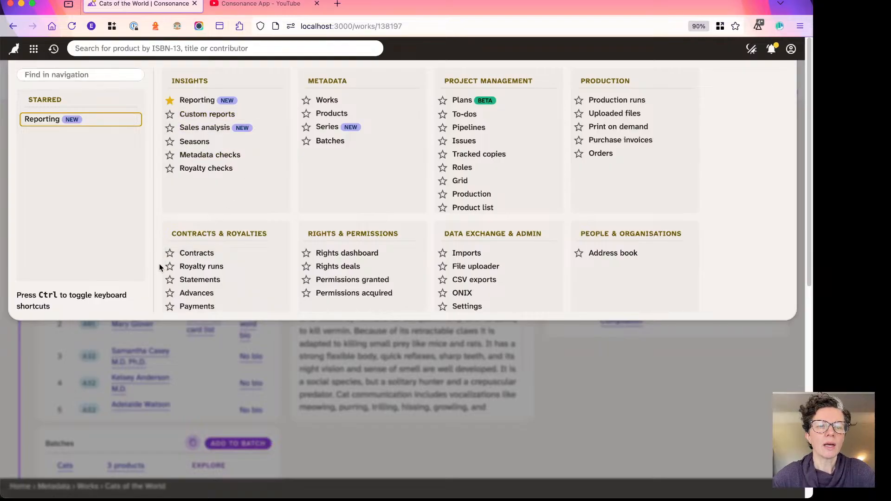
{"action": "key", "text": "Escape"}
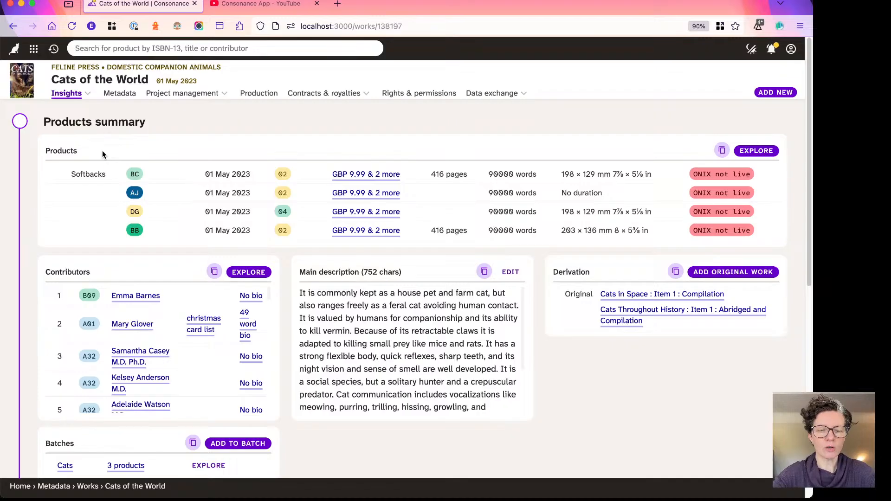
{"action": "key", "text": "ctrl+k"}
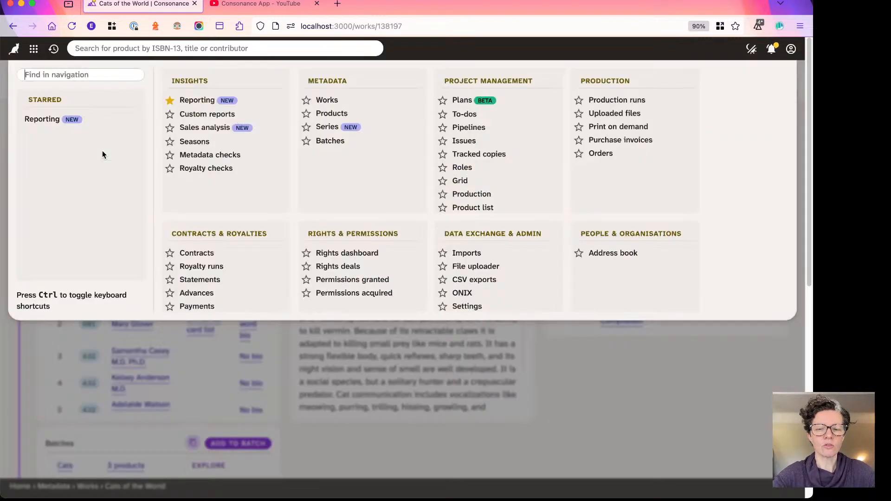
{"action": "type", "text": "ir"}
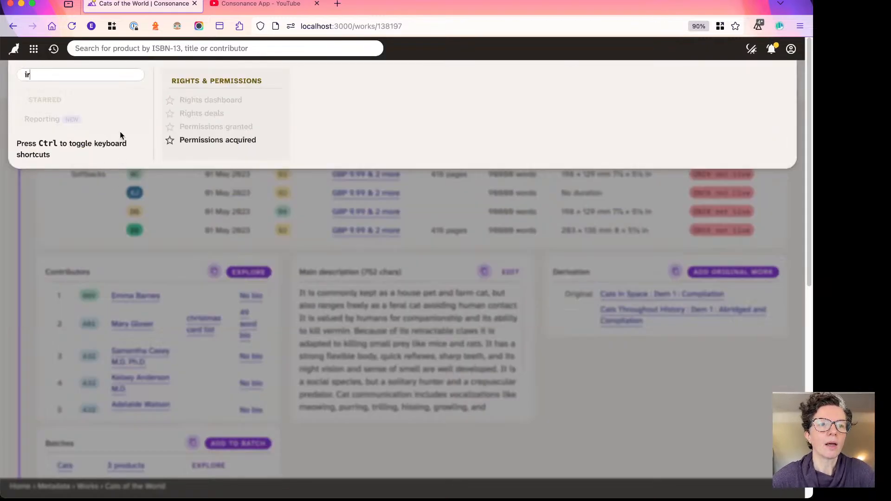
{"action": "key", "text": "BackSpace"}
{"action": "key", "text": "BackSpace"}
{"action": "key", "text": "Escape"}
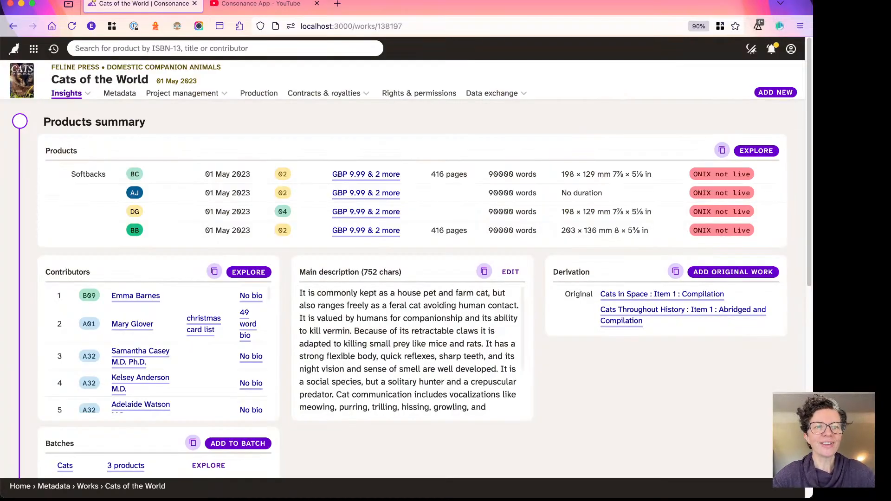
Step: Open the Reporting page through the main navigation and return to the Cats of the World work
{"action": "key", "text": "ctrl+k"}
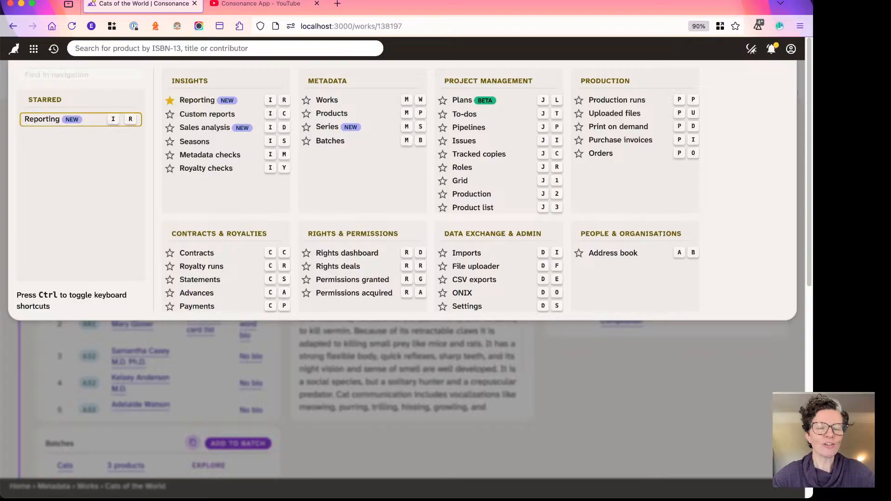
{"action": "key", "text": "i"}
{"action": "key", "text": "r"}
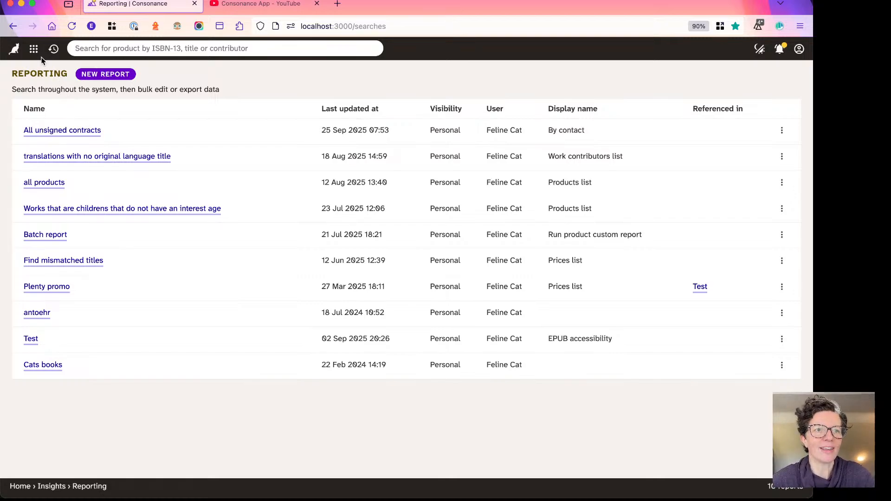
{"action": "left_click", "coordinate": [13, 26]}
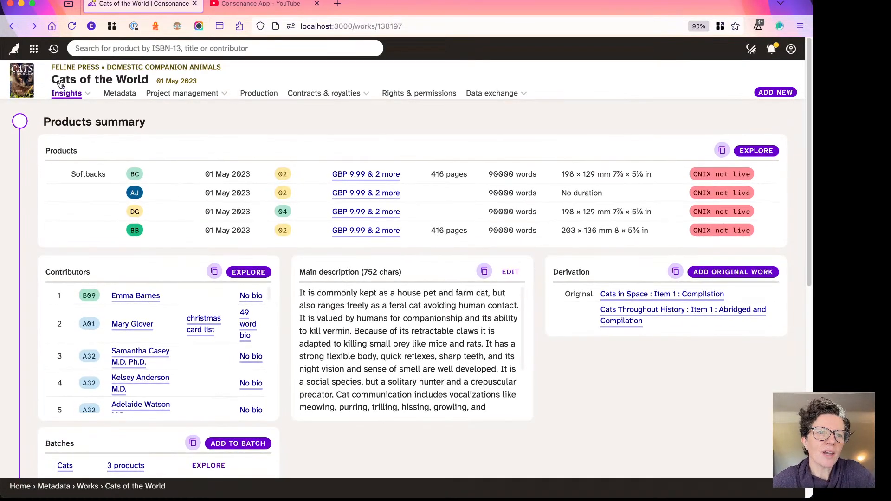
{"action": "left_click", "coordinate": [34, 49]}
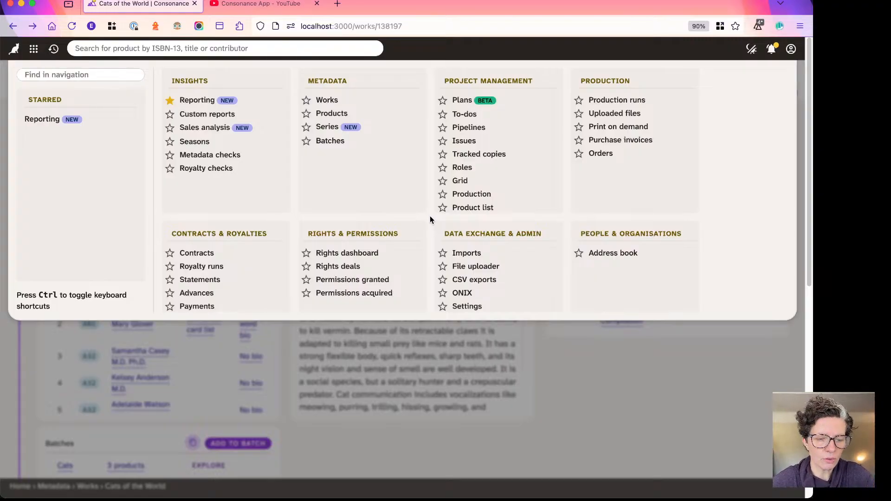
{"action": "left_click", "coordinate": [546, 347]}
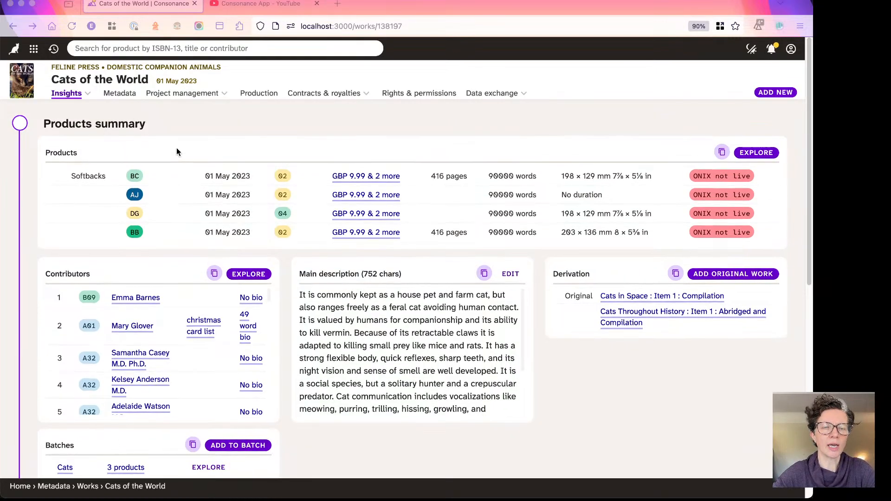
Step: Search products for "cats", look through the matching titles and clear the search
{"action": "left_click", "coordinate": [117, 51]}
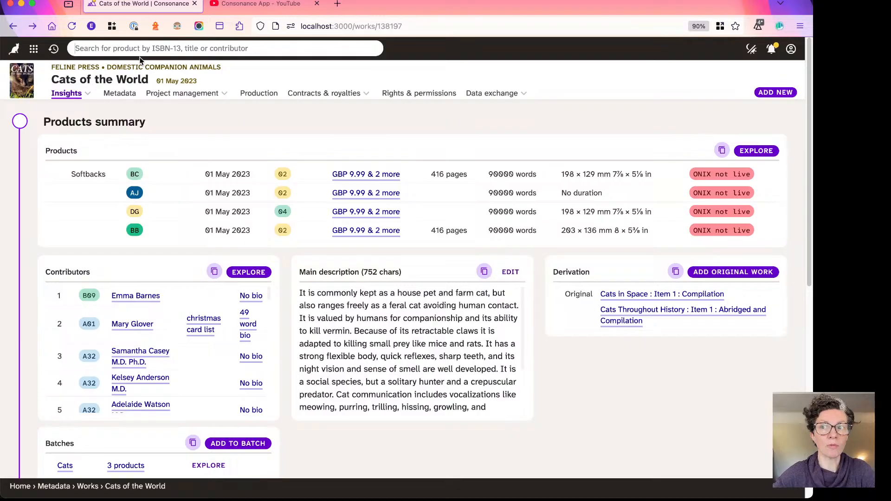
{"action": "type", "text": "cats"}
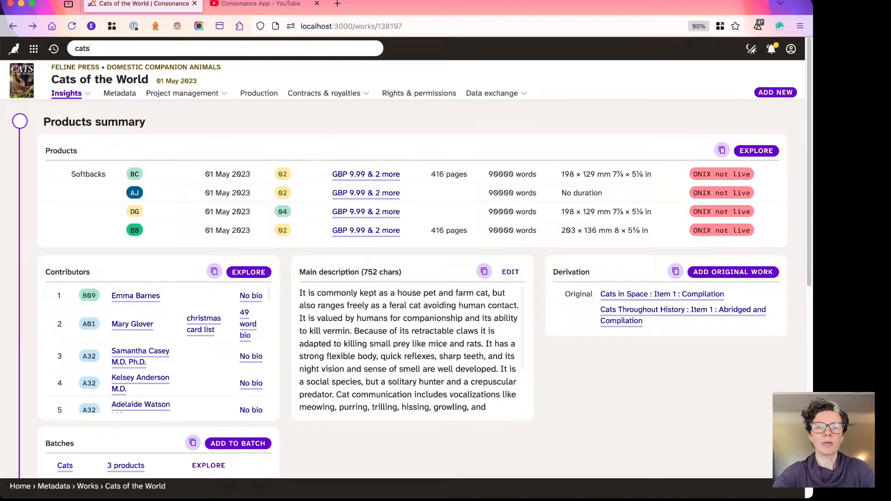
{"action": "scroll", "coordinate": [127, 134], "scroll_direction": "down", "scroll_amount": 2}
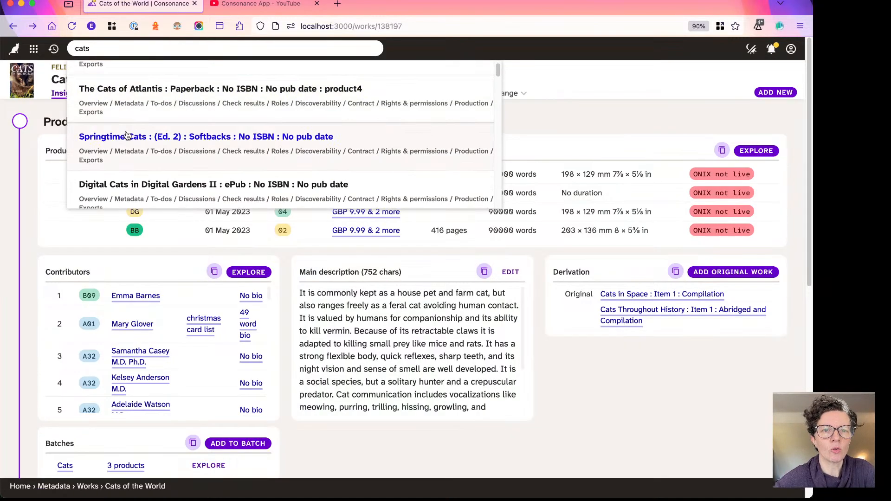
{"action": "scroll", "coordinate": [126, 135], "scroll_direction": "up", "scroll_amount": 2}
{"action": "key", "text": "BackSpace"}
{"action": "key", "text": "BackSpace"}
{"action": "key", "text": "BackSpace"}
{"action": "key", "text": "BackSpace"}
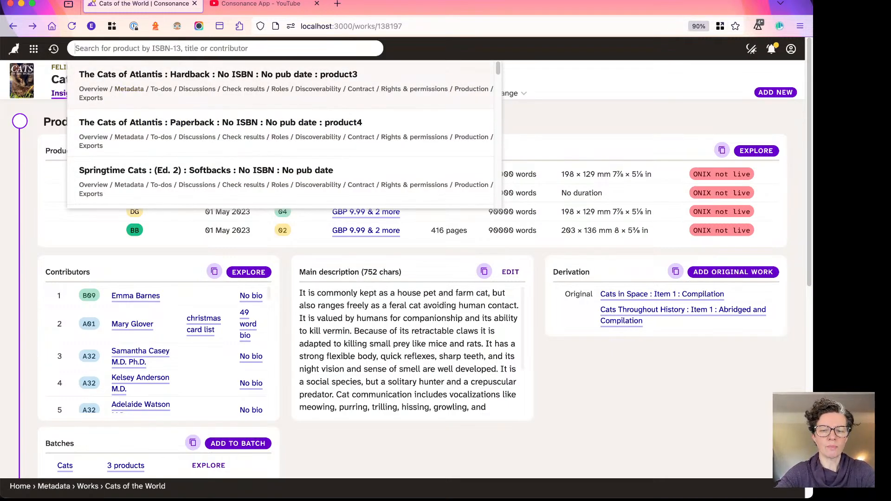
Step: Search products for "throughout" and examine the matching products and the page links offered under each one
{"action": "type", "text": "throught"}
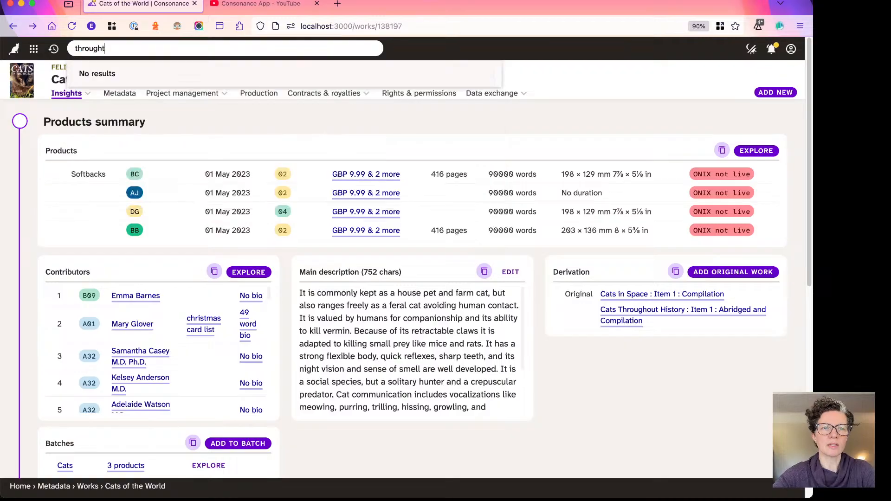
{"action": "key", "text": "BackSpace"}
{"action": "type", "text": "o"}
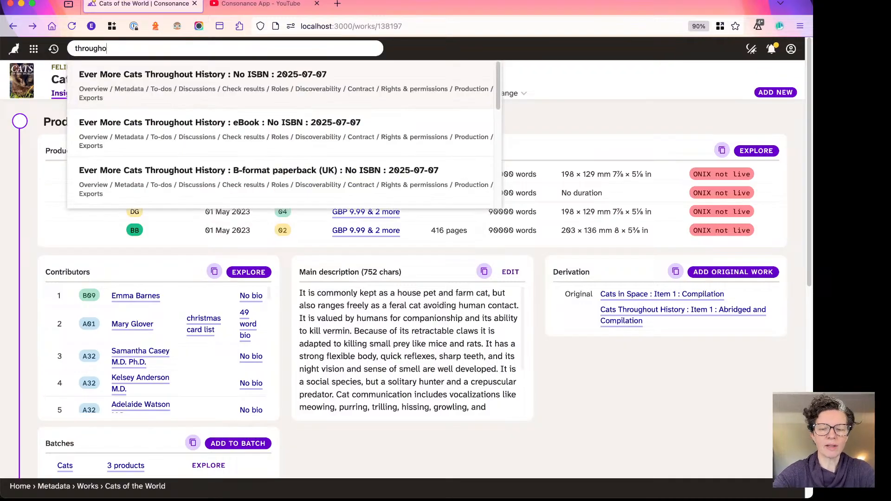
{"action": "type", "text": "ut"}
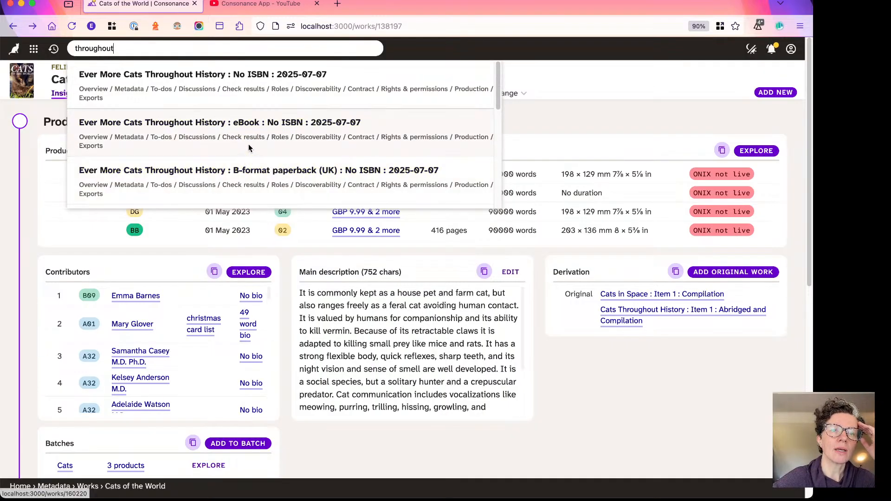
{"action": "scroll", "coordinate": [250, 158], "scroll_direction": "down", "scroll_amount": 1}
{"action": "scroll", "coordinate": [251, 159], "scroll_direction": "down", "scroll_amount": 1}
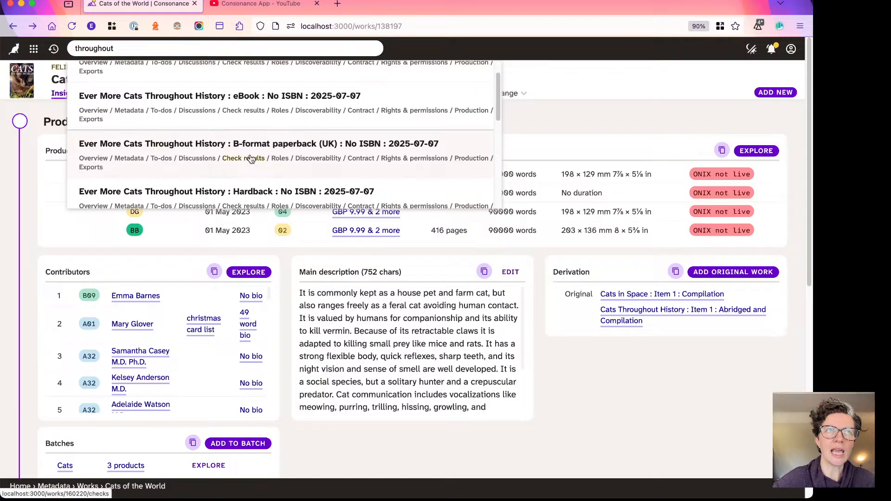
{"action": "scroll", "coordinate": [246, 140], "scroll_direction": "up", "scroll_amount": 2}
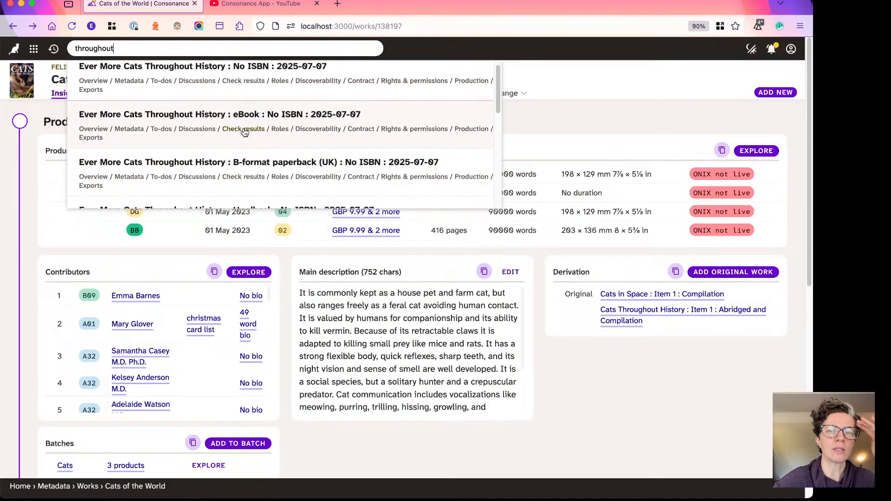
{"action": "scroll", "coordinate": [372, 161], "scroll_direction": "down", "scroll_amount": 5}
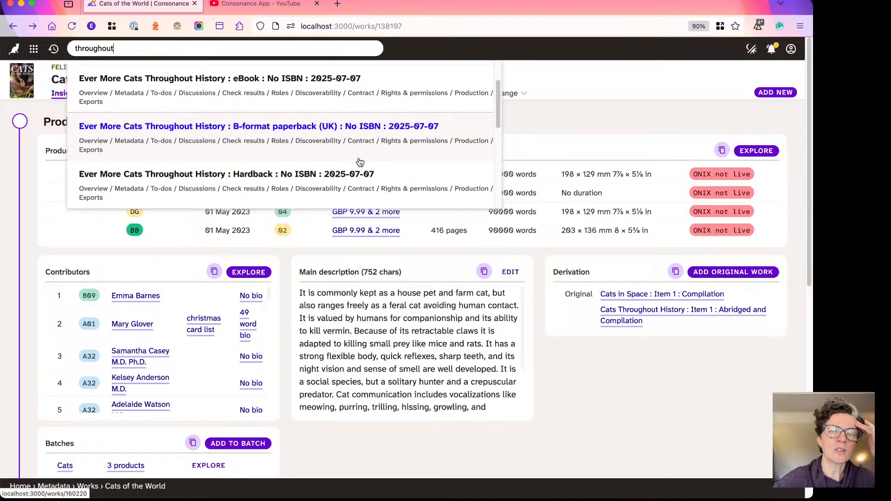
{"action": "scroll", "coordinate": [359, 161], "scroll_direction": "down", "scroll_amount": 2}
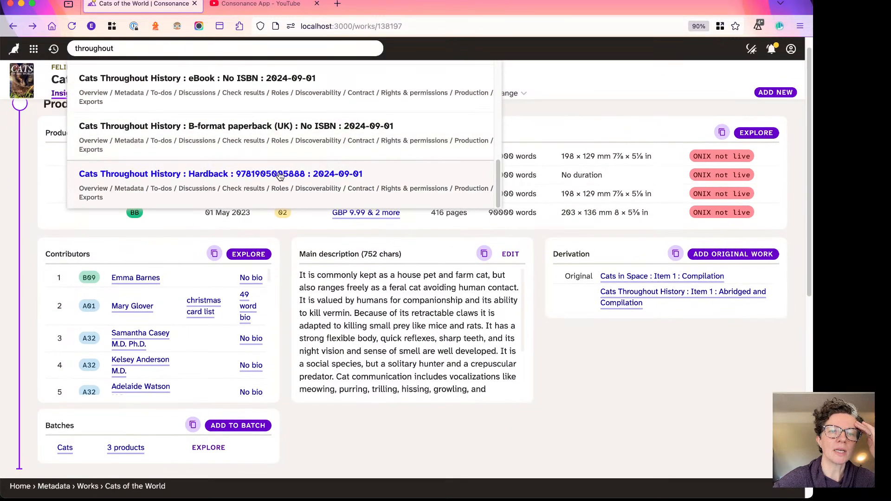
{"action": "scroll", "coordinate": [320, 144], "scroll_direction": "up", "scroll_amount": 3}
{"action": "scroll", "coordinate": [302, 135], "scroll_direction": "up", "scroll_amount": 3}
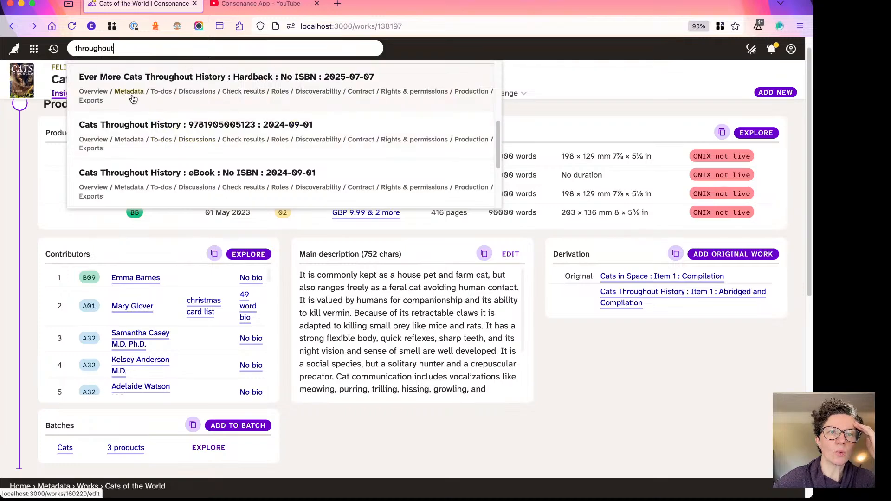
{"action": "scroll", "coordinate": [171, 97], "scroll_direction": "up", "scroll_amount": 4}
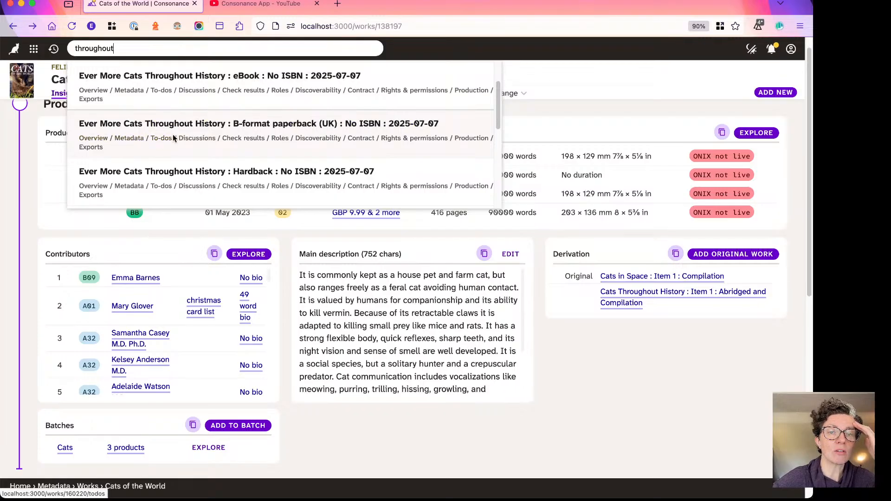
Step: Open the contract of Ever More Cats Throughout History from the search results, then leave it for the dashboard
{"action": "left_click", "coordinate": [361, 139]}
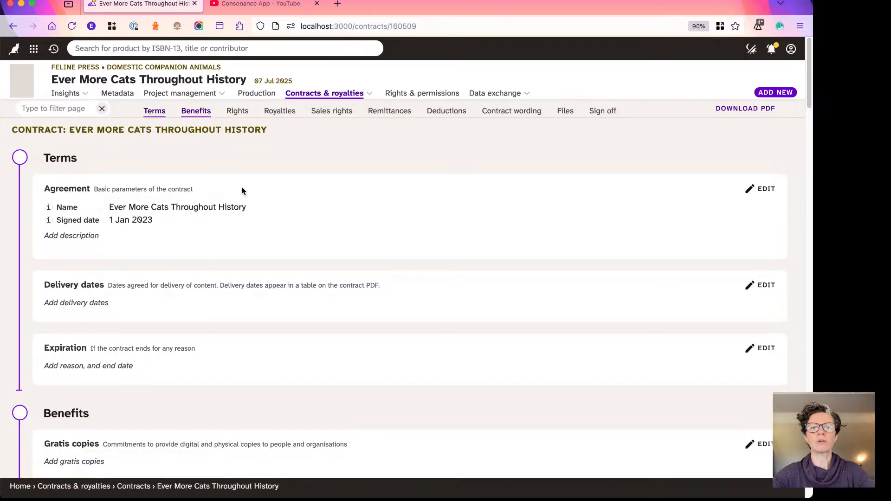
{"action": "left_click", "coordinate": [13, 27]}
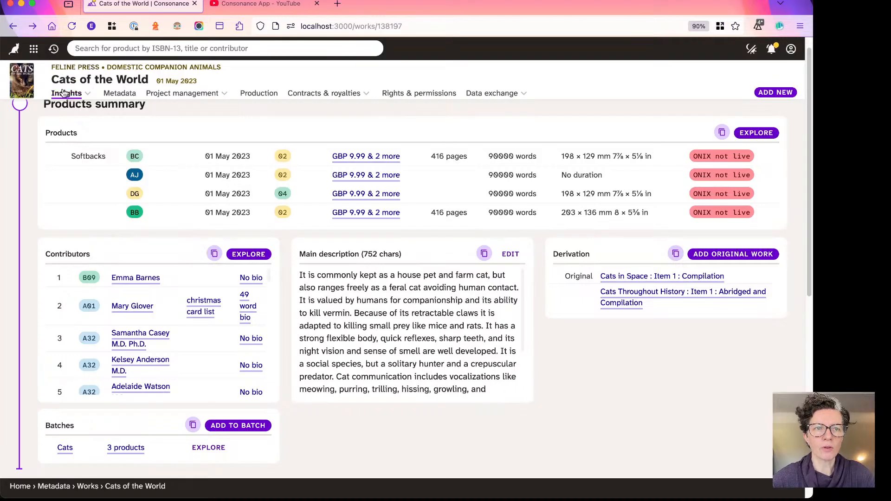
{"action": "left_click", "coordinate": [65, 93]}
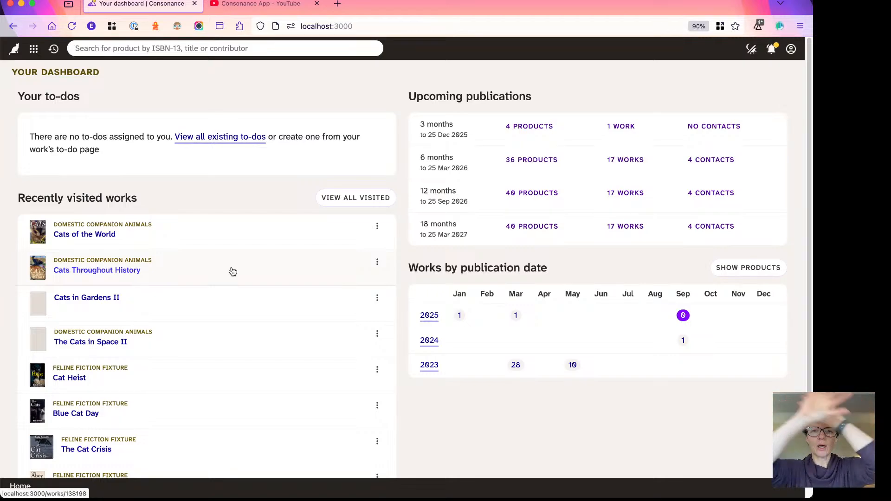
Step: Open the full products list and go to the Cats Ahoy work from it
{"action": "left_click", "coordinate": [33, 49]}
{"action": "left_click", "coordinate": [325, 113]}
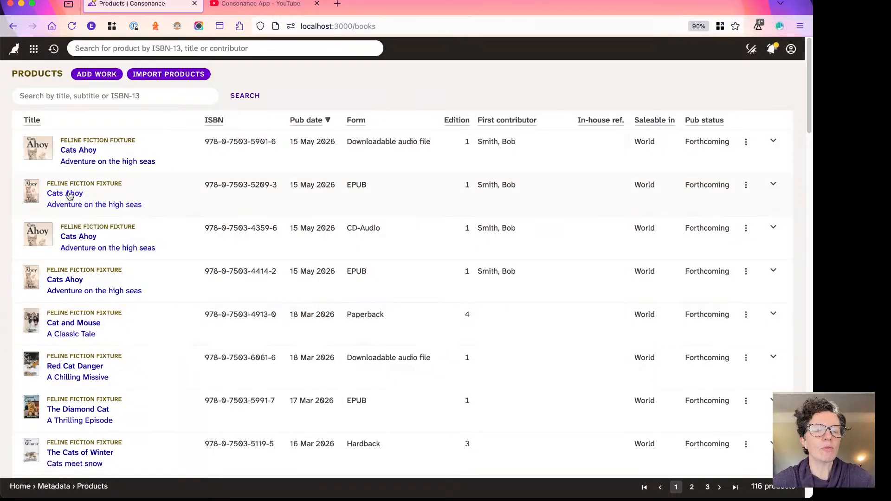
{"action": "left_click", "coordinate": [70, 157]}
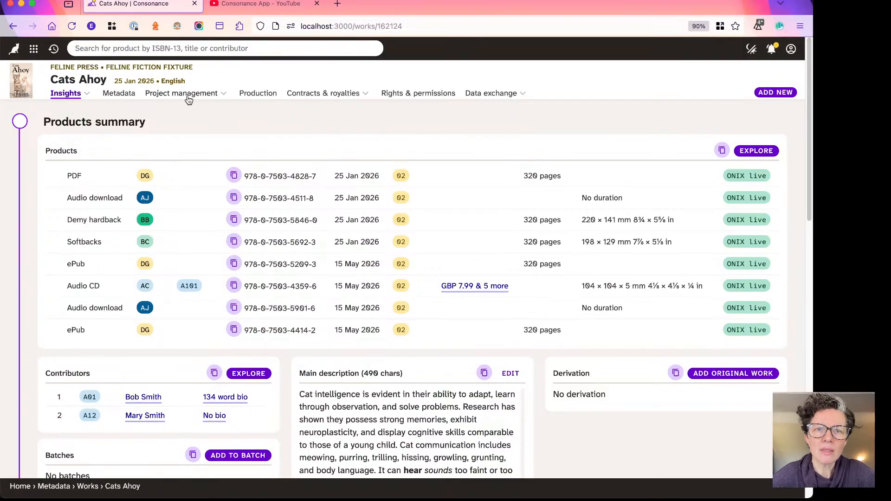
Step: Go to the Pricing section of the Cats Ahoy metadata and open its tax, status and configuration for editing
{"action": "left_click", "coordinate": [119, 97]}
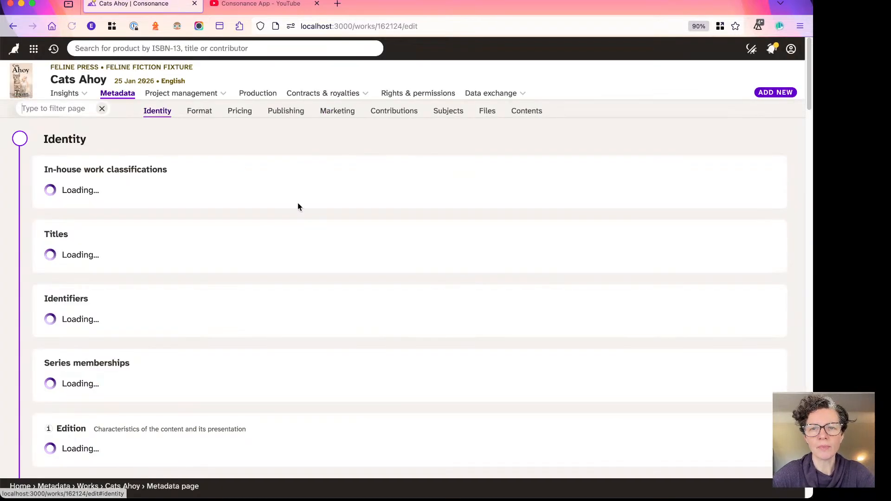
{"action": "left_click", "coordinate": [240, 112]}
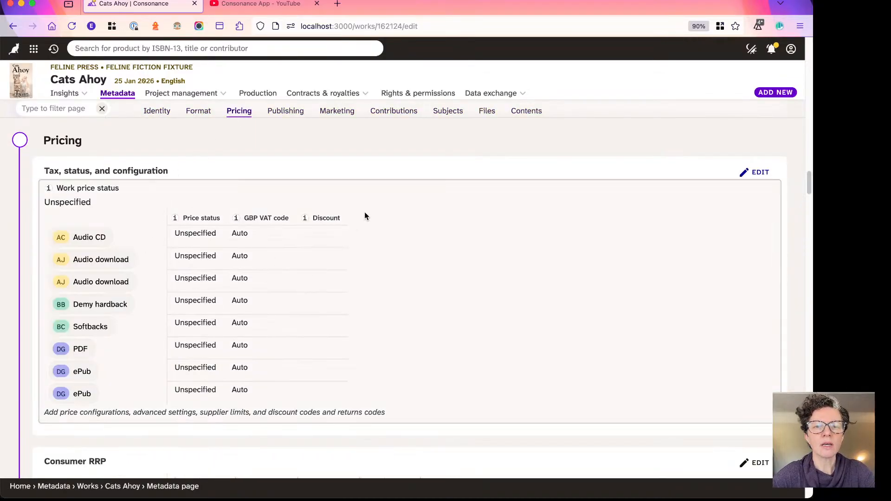
{"action": "left_click", "coordinate": [406, 203]}
{"action": "scroll", "coordinate": [372, 246], "scroll_direction": "up", "scroll_amount": 5}
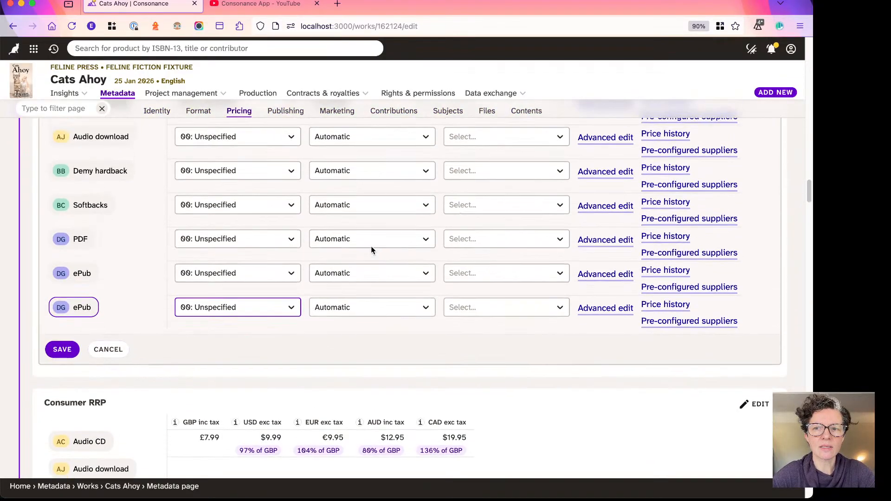
{"action": "scroll", "coordinate": [372, 249], "scroll_direction": "up", "scroll_amount": 2}
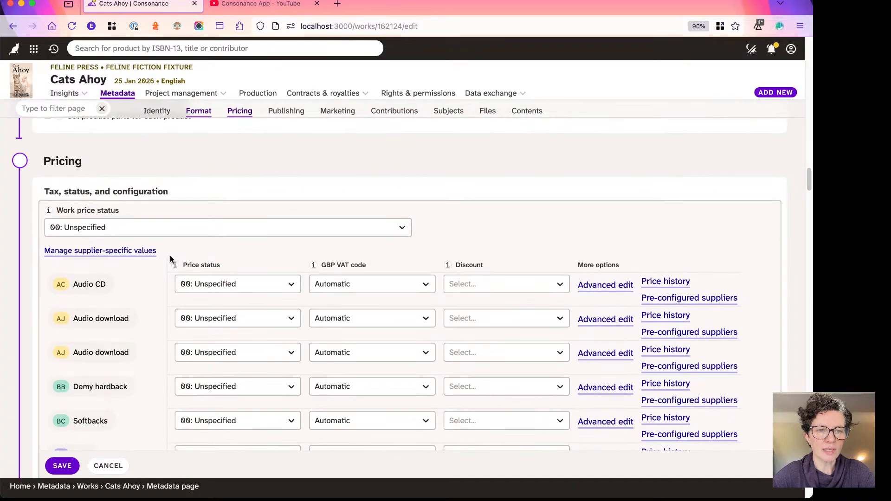
Step: Open the supplier-specific values for Cats Ahoy and examine the supplier availability and publishing status fields of each product
{"action": "left_click", "coordinate": [115, 259]}
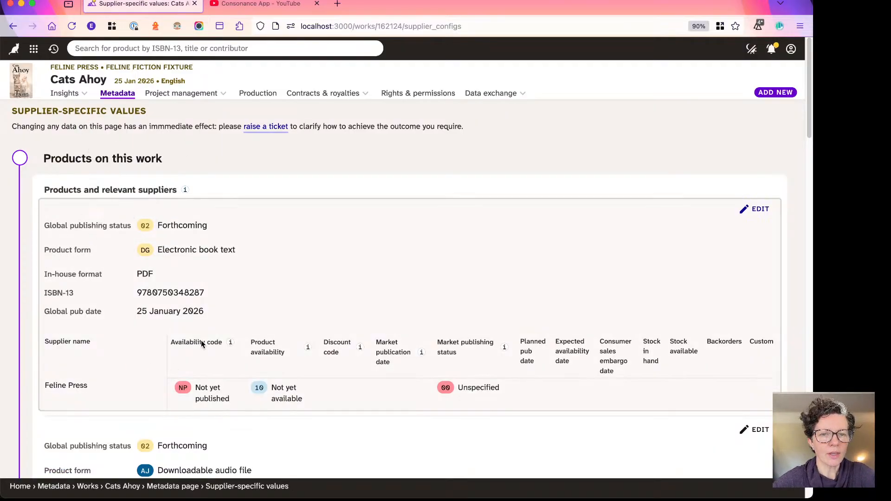
{"action": "scroll", "coordinate": [201, 343], "scroll_direction": "down", "scroll_amount": 5}
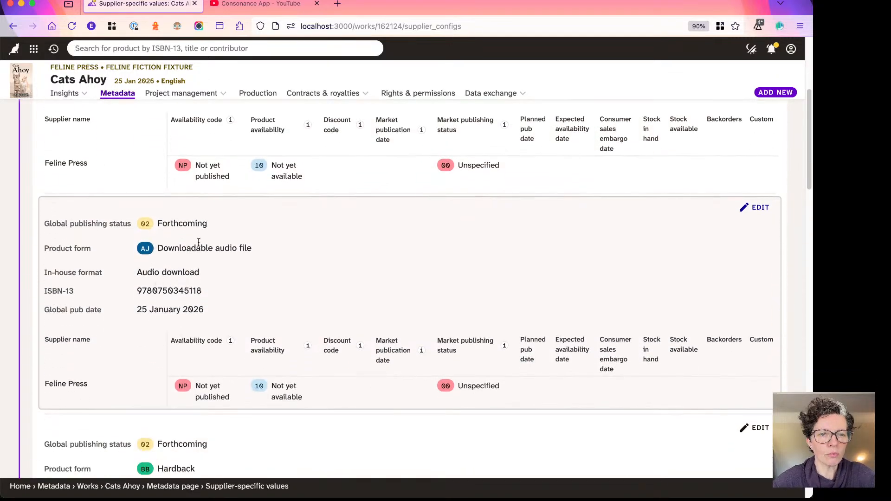
{"action": "scroll", "coordinate": [215, 356], "scroll_direction": "down", "scroll_amount": 1}
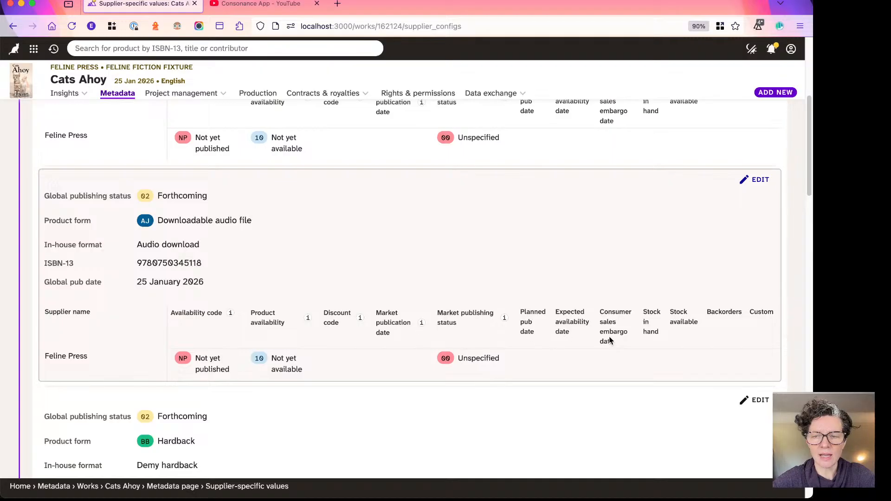
Step: Open the Cat Heist work from the recently visited works and check that list again
{"action": "scroll", "coordinate": [409, 353], "scroll_direction": "down", "scroll_amount": 2}
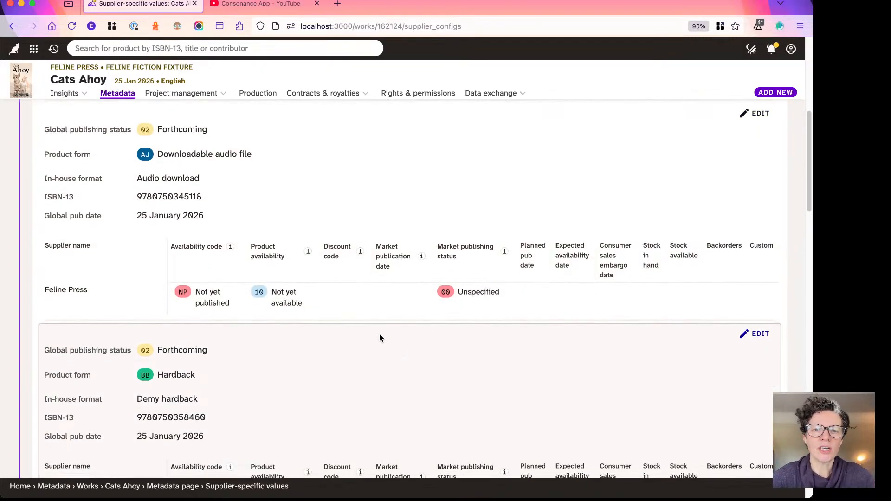
{"action": "scroll", "coordinate": [380, 338], "scroll_direction": "up", "scroll_amount": 1}
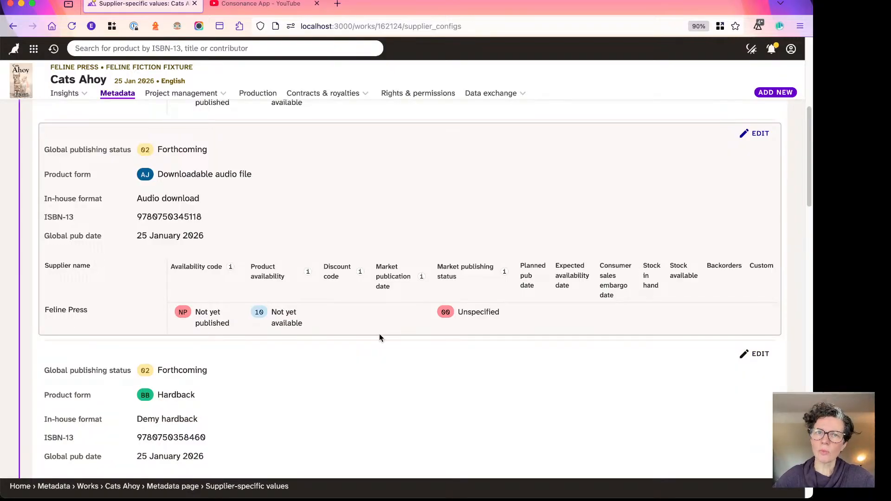
{"action": "scroll", "coordinate": [380, 338], "scroll_direction": "up", "scroll_amount": 8}
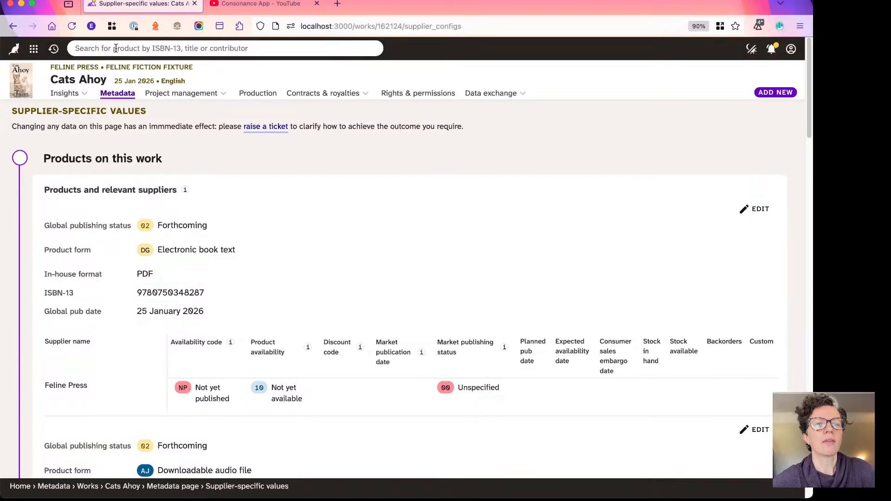
{"action": "left_click", "coordinate": [54, 48]}
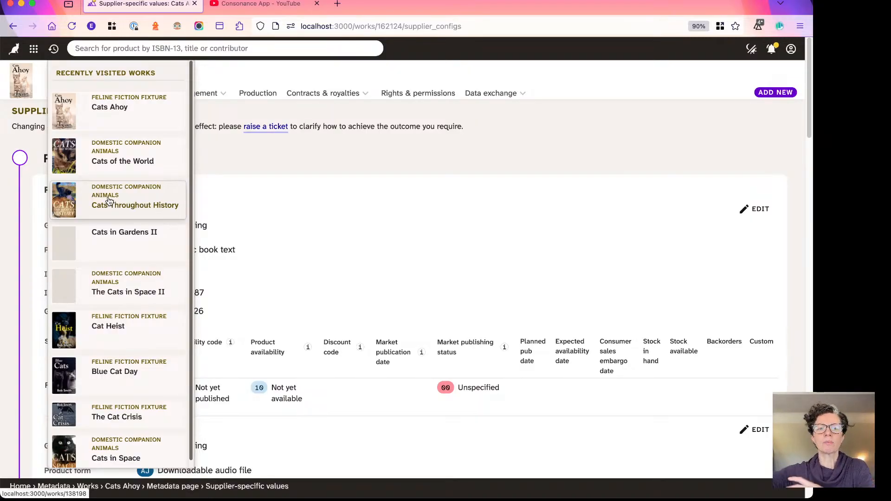
{"action": "scroll", "coordinate": [108, 298], "scroll_direction": "down", "scroll_amount": 1}
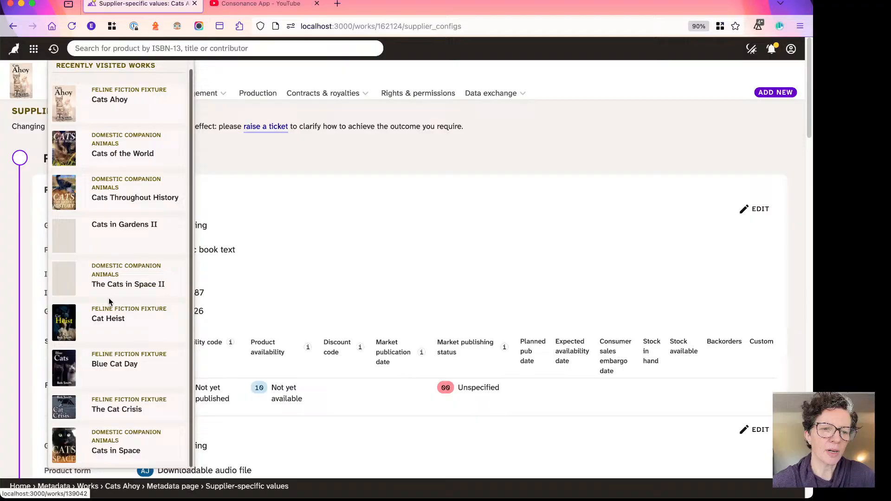
{"action": "left_click", "coordinate": [110, 324]}
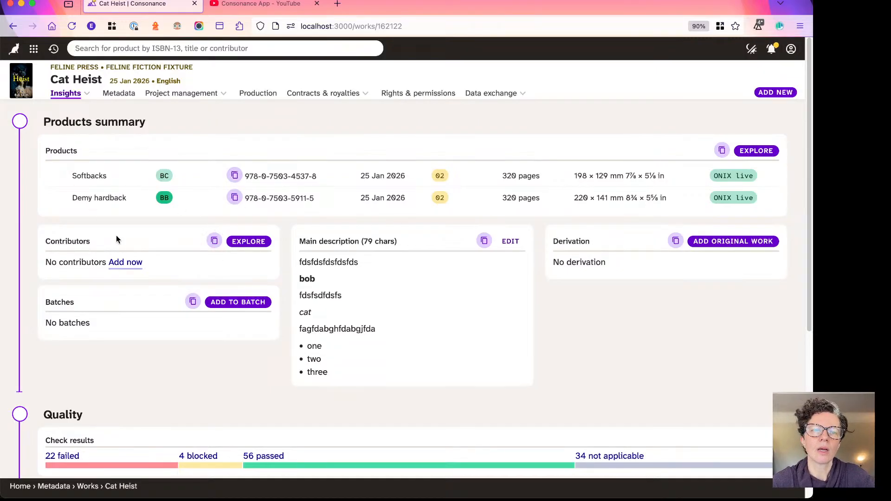
{"action": "left_click", "coordinate": [55, 50]}
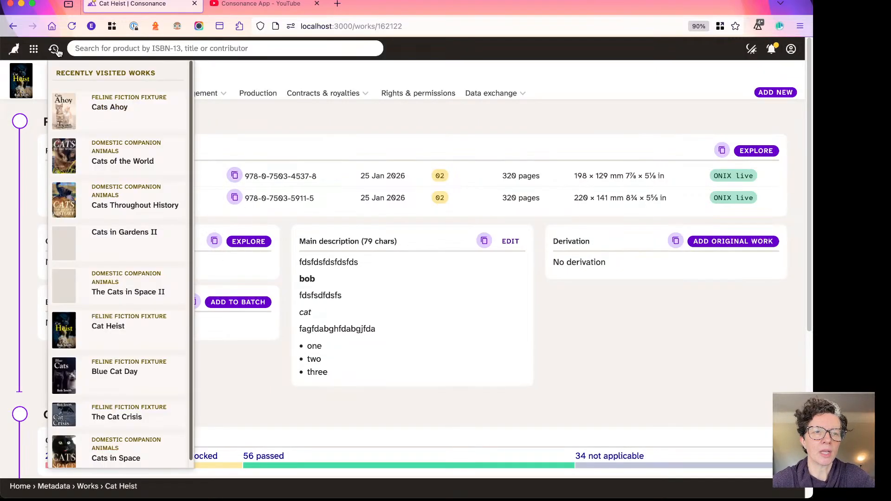
{"action": "left_click", "coordinate": [258, 128]}
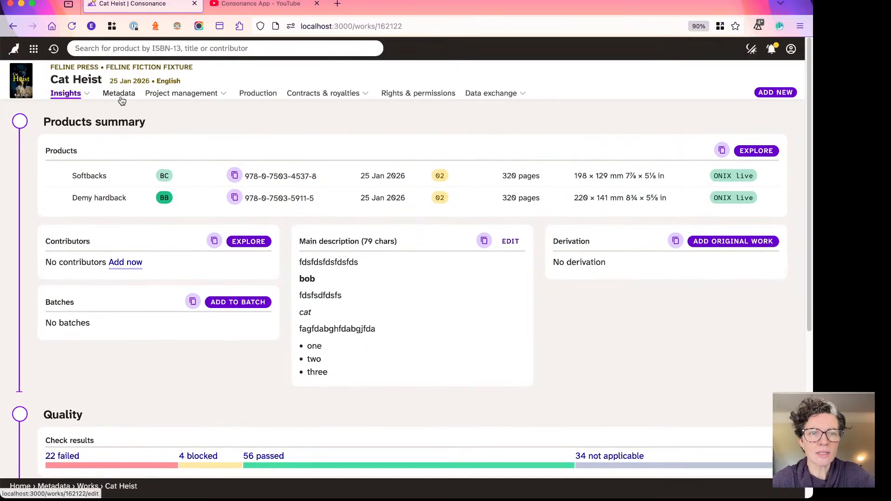
Step: Open the Cat Heist metadata, filter its fields by "price", and clear the filter
{"action": "left_click", "coordinate": [122, 101]}
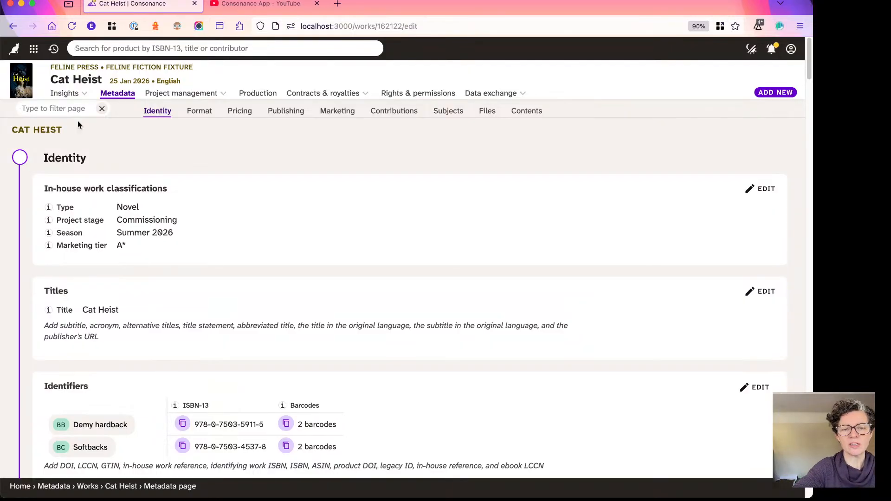
{"action": "type", "text": "price"}
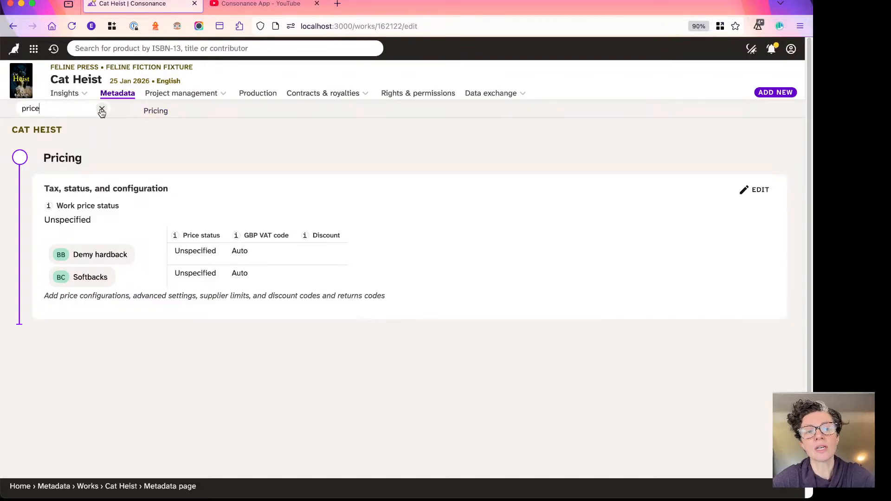
{"action": "left_click", "coordinate": [102, 109]}
Step: Open the to-dos of Cat Heist and look through the tasks due in each month
{"action": "left_click", "coordinate": [169, 93]}
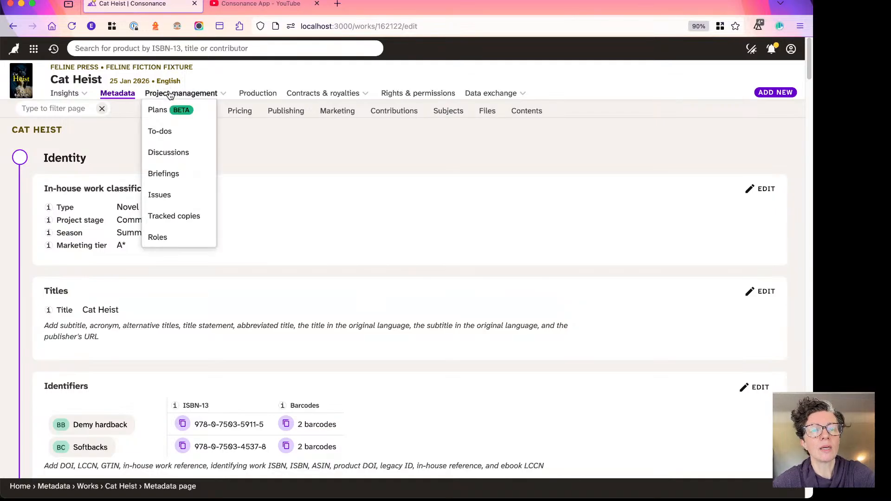
{"action": "left_click", "coordinate": [168, 133]}
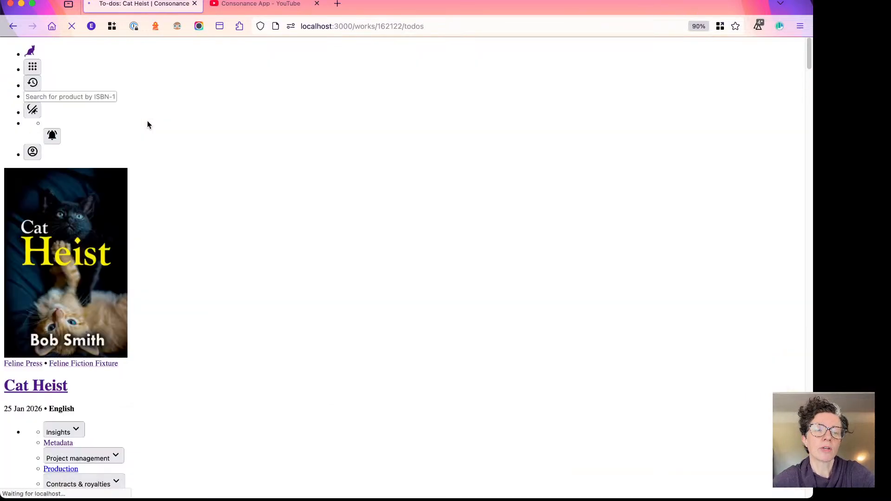
{"action": "scroll", "coordinate": [125, 156], "scroll_direction": "down", "scroll_amount": 15}
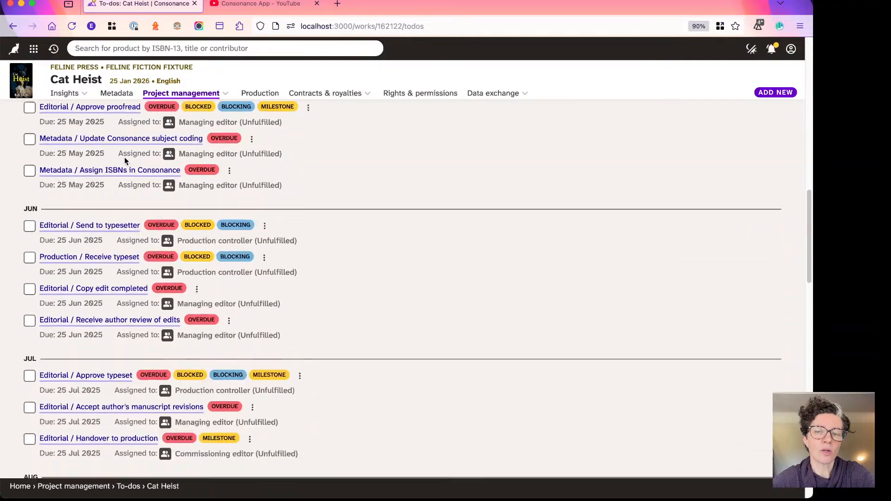
{"action": "scroll", "coordinate": [125, 157], "scroll_direction": "down", "scroll_amount": 20}
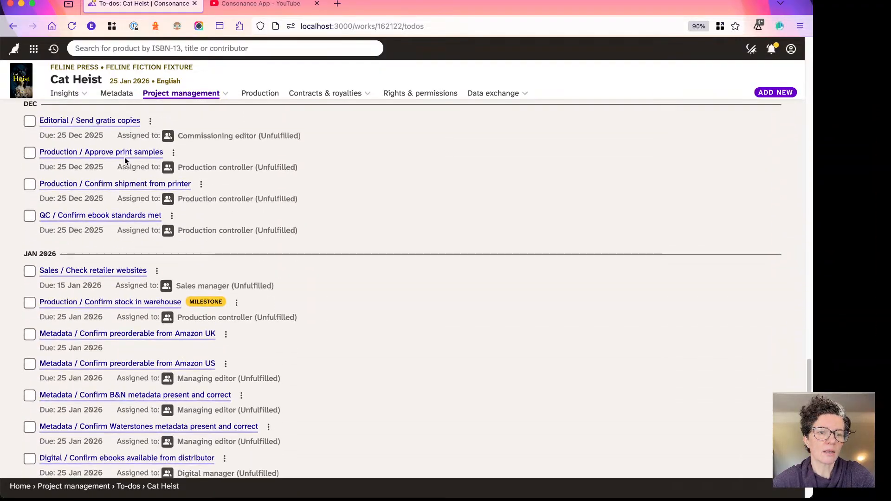
{"action": "scroll", "coordinate": [88, 190], "scroll_direction": "up", "scroll_amount": 20}
{"action": "scroll", "coordinate": [52, 223], "scroll_direction": "down", "scroll_amount": 10}
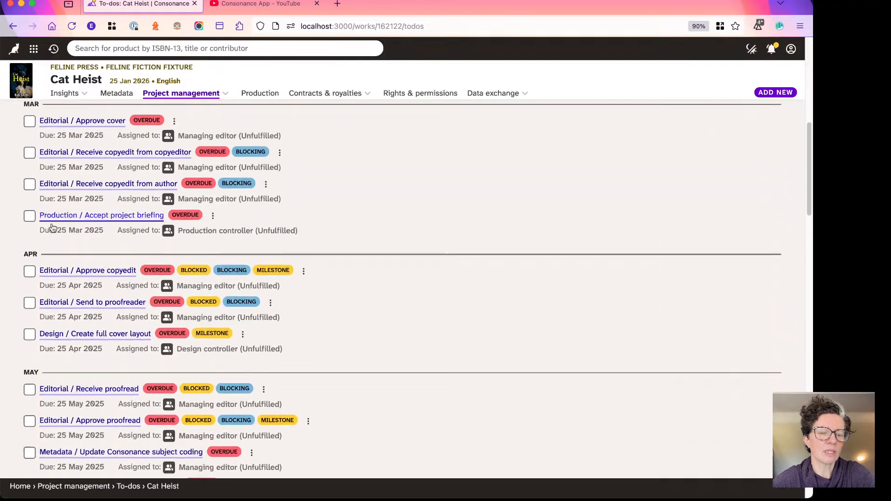
{"action": "scroll", "coordinate": [56, 239], "scroll_direction": "down", "scroll_amount": 3}
{"action": "scroll", "coordinate": [93, 292], "scroll_direction": "down", "scroll_amount": 12}
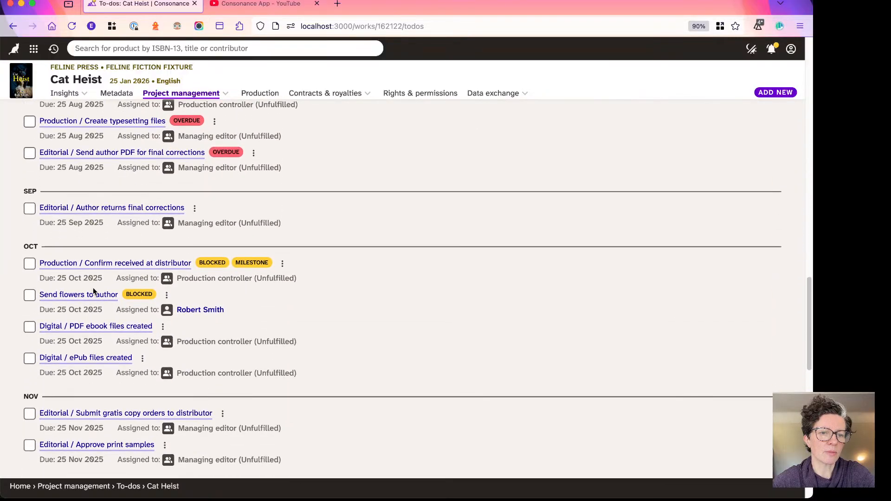
Step: Filter the Cat Heist to-dos by "digital", review the matching tasks, and clear the filter
{"action": "scroll", "coordinate": [44, 334], "scroll_direction": "up", "scroll_amount": 20}
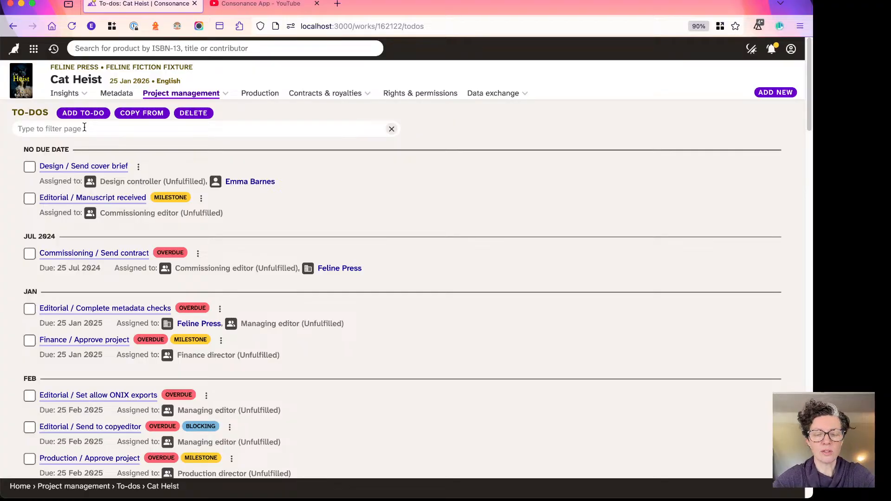
{"action": "type", "text": "digital"}
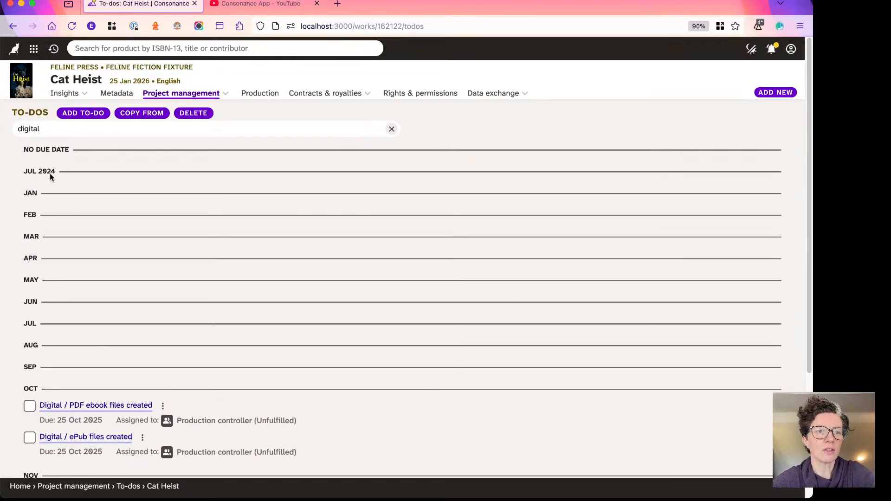
{"action": "scroll", "coordinate": [104, 189], "scroll_direction": "down", "scroll_amount": 5}
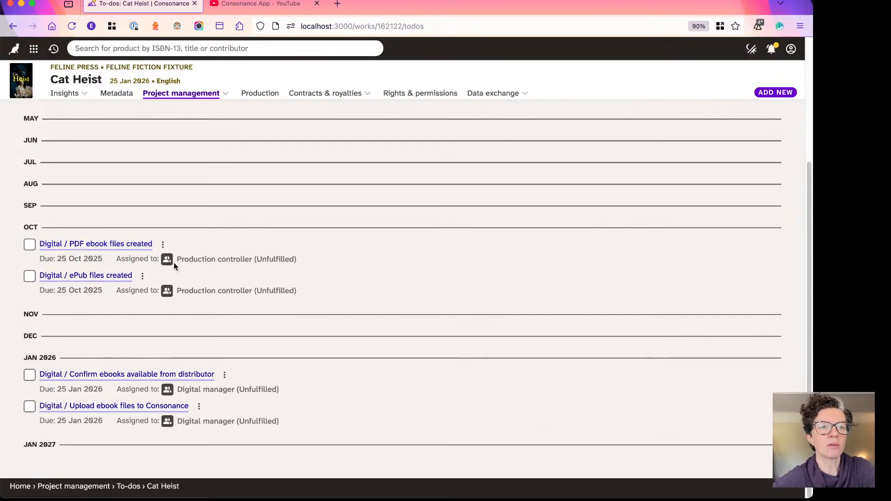
{"action": "scroll", "coordinate": [77, 122], "scroll_direction": "up", "scroll_amount": 5}
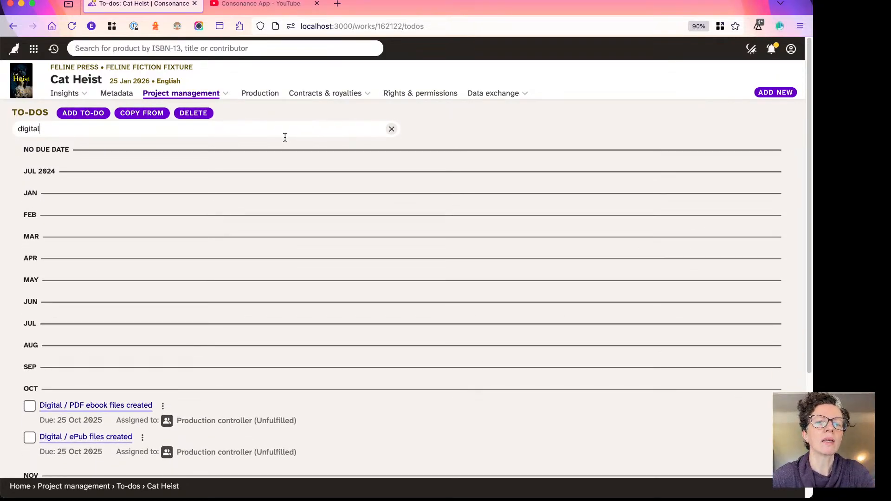
{"action": "left_click", "coordinate": [392, 131]}
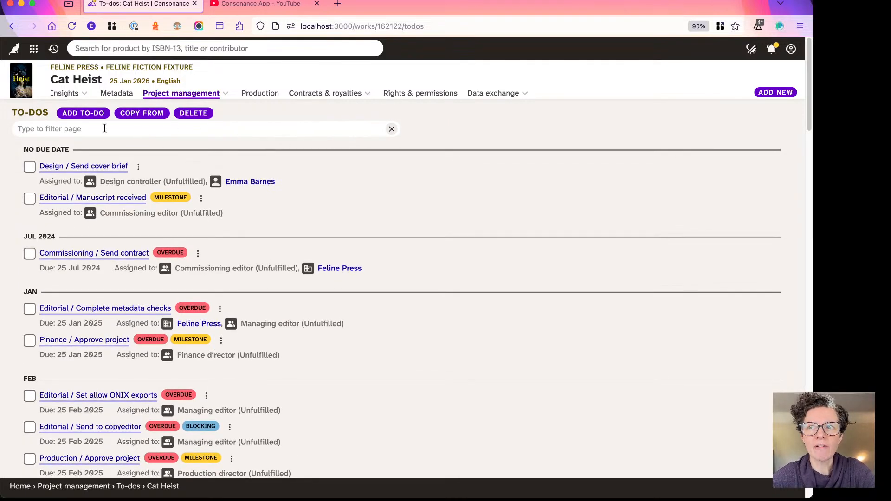
Step: Start a new report in Reporting with a Products - Title search condition set to Contains
{"action": "left_click", "coordinate": [33, 49]}
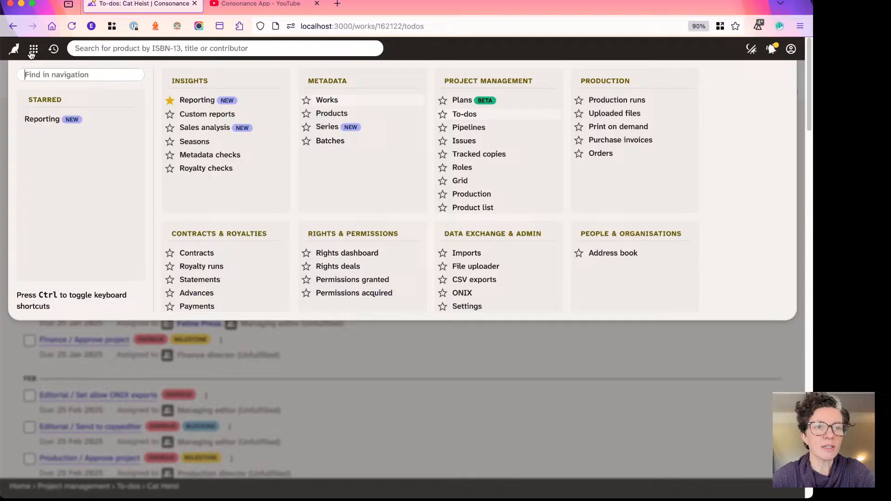
{"action": "left_click", "coordinate": [195, 101]}
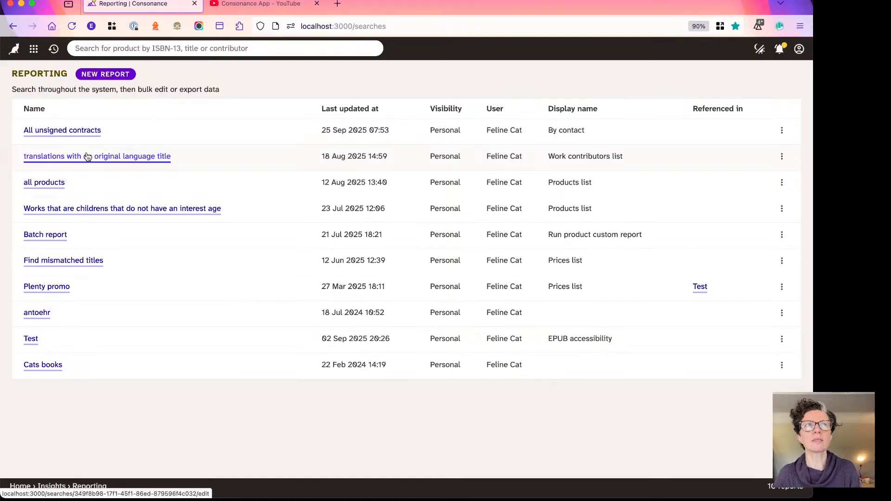
{"action": "left_click", "coordinate": [95, 75]}
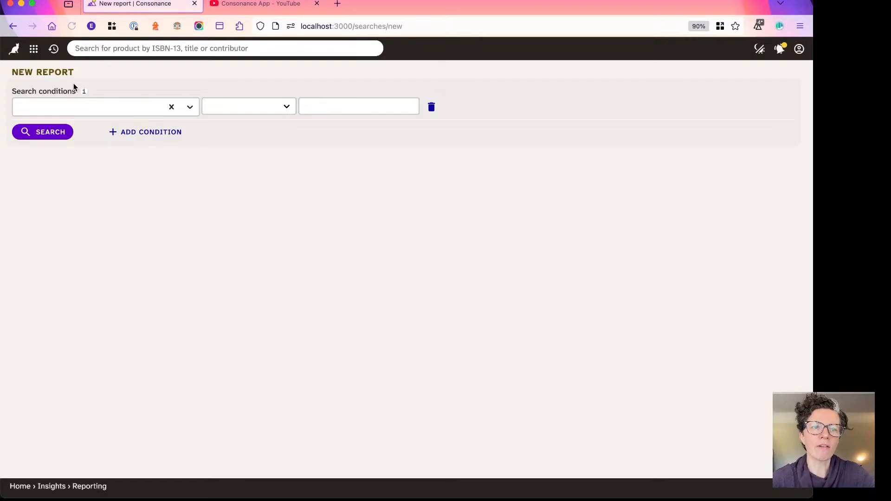
{"action": "left_click", "coordinate": [68, 111]}
{"action": "left_click", "coordinate": [68, 134]}
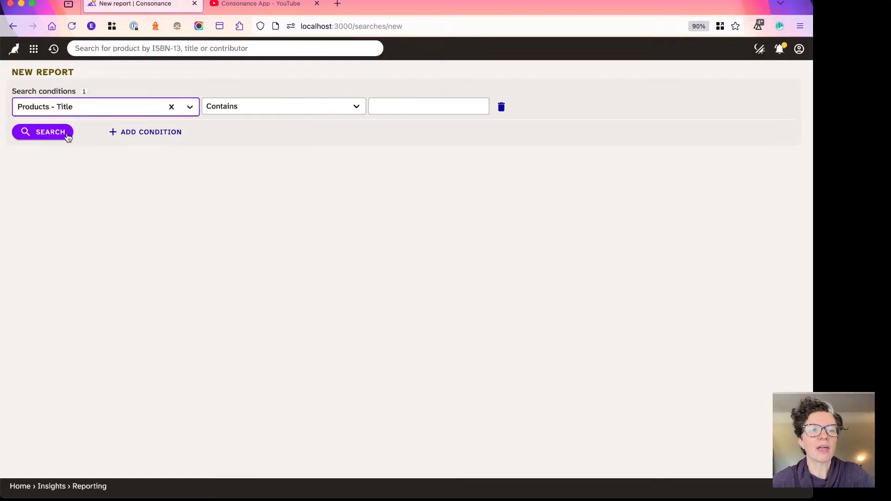
Step: Run the report search for product titles containing "heart"
{"action": "left_click", "coordinate": [421, 107]}
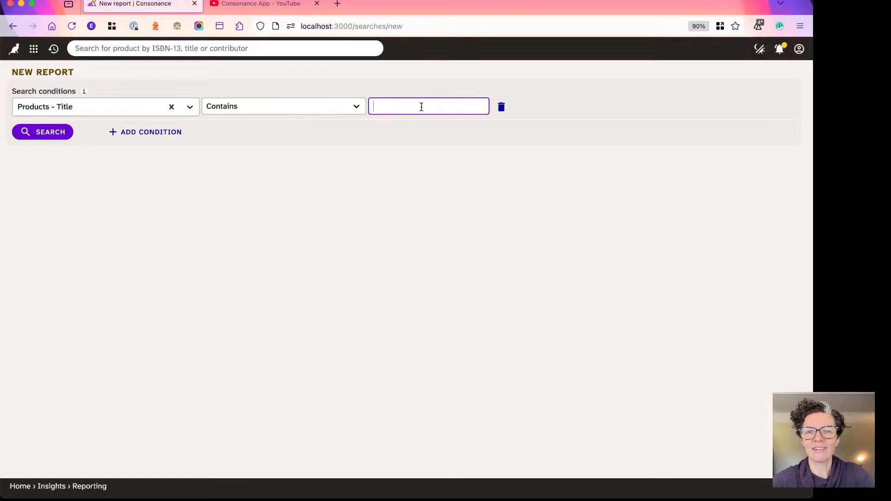
{"action": "type", "text": "heart"}
{"action": "left_click", "coordinate": [395, 120]}
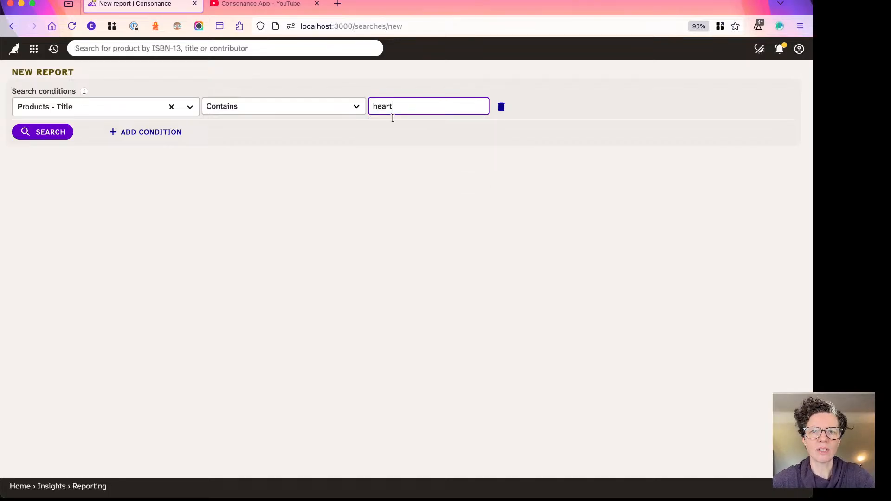
{"action": "left_click", "coordinate": [45, 132]}
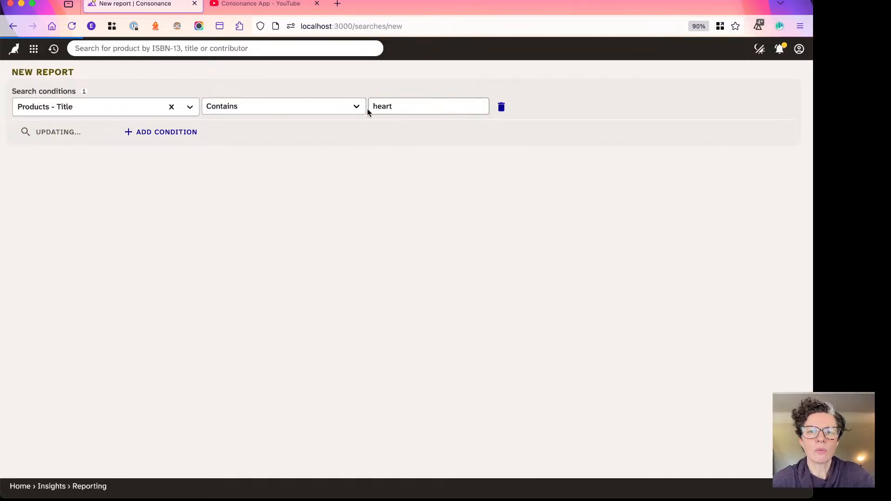
Step: Change the title condition's value to "heist" and run the report search again
{"action": "left_click", "coordinate": [408, 121]}
{"action": "double_click", "coordinate": [413, 121]}
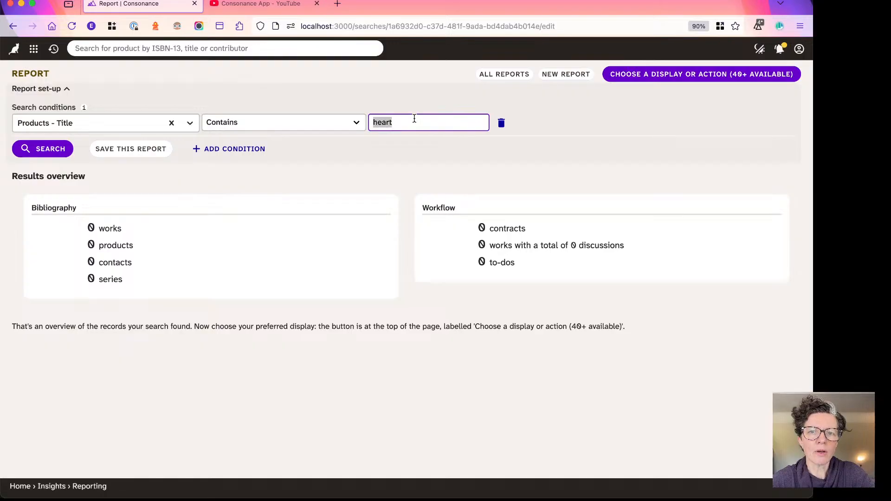
{"action": "type", "text": "heist"}
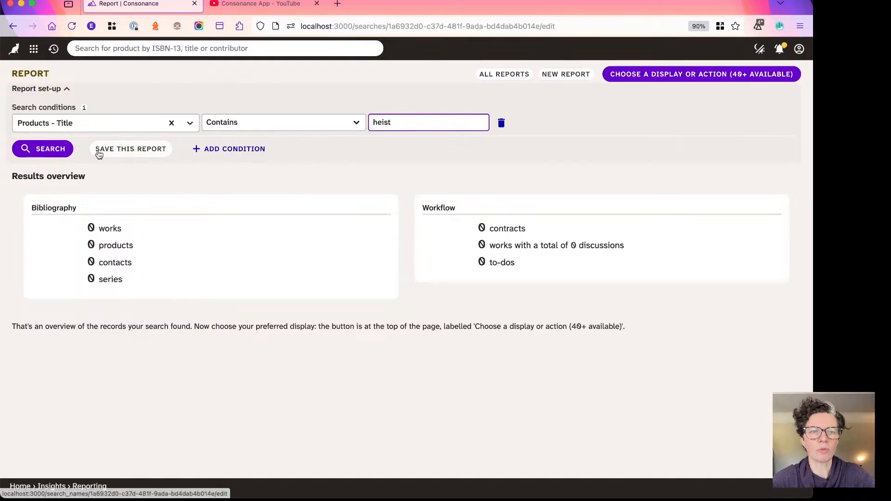
{"action": "left_click", "coordinate": [56, 149]}
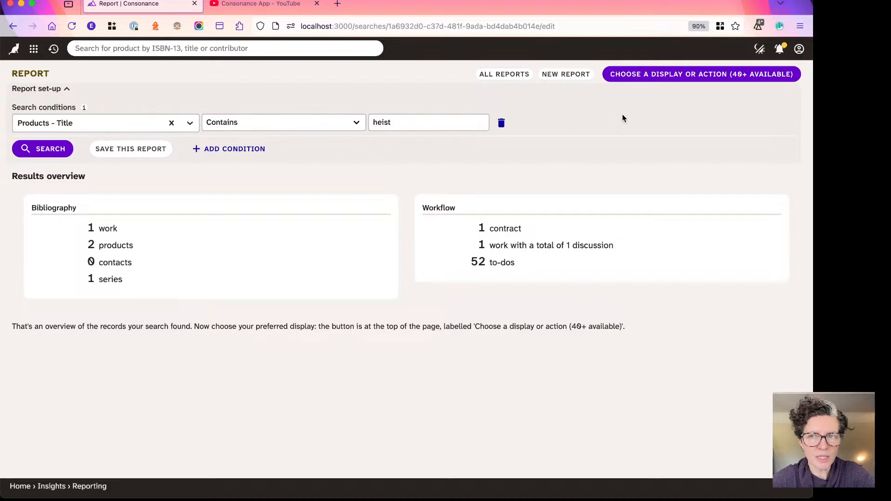
Step: Display the report results as the EPUB accessibility list, and switch the display to the Products list
{"action": "left_click", "coordinate": [674, 75]}
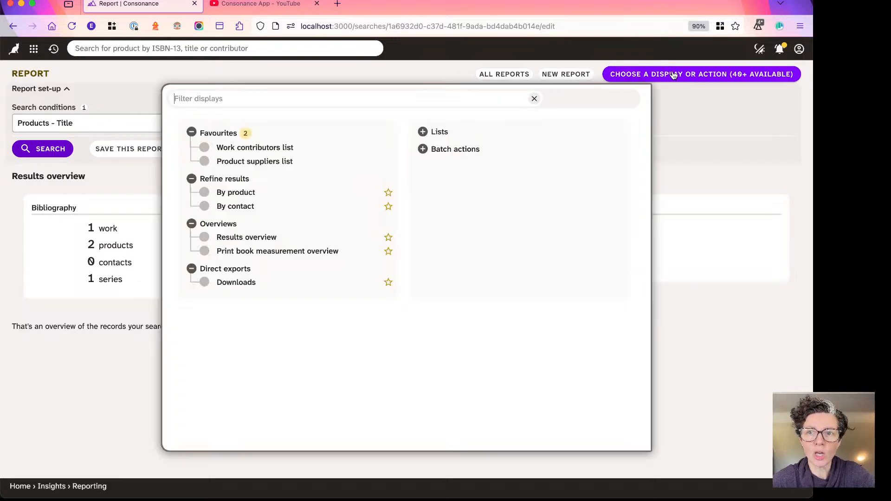
{"action": "left_click", "coordinate": [438, 133]}
{"action": "scroll", "coordinate": [464, 393], "scroll_direction": "down", "scroll_amount": 3}
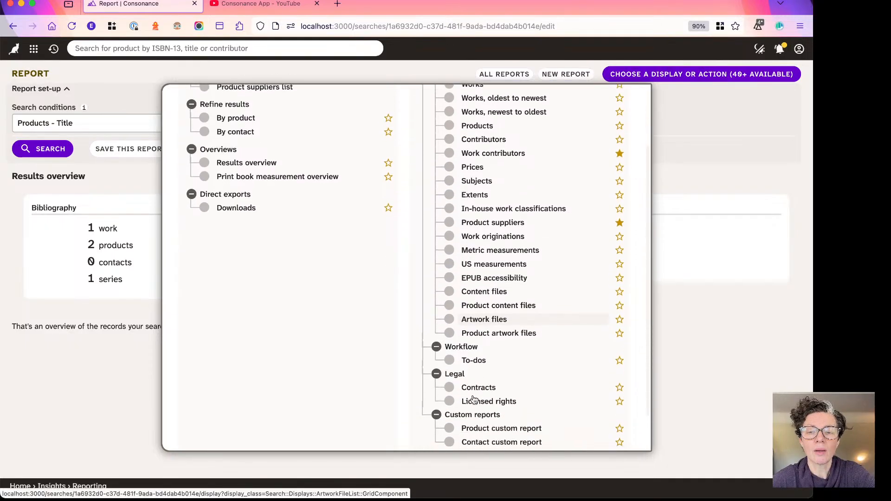
{"action": "left_click", "coordinate": [483, 275]}
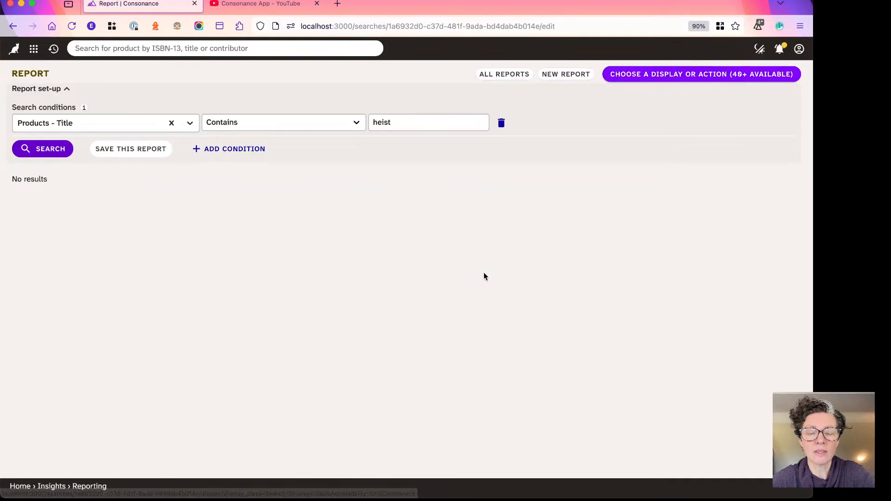
{"action": "left_click", "coordinate": [636, 75]}
{"action": "left_click", "coordinate": [479, 200]}
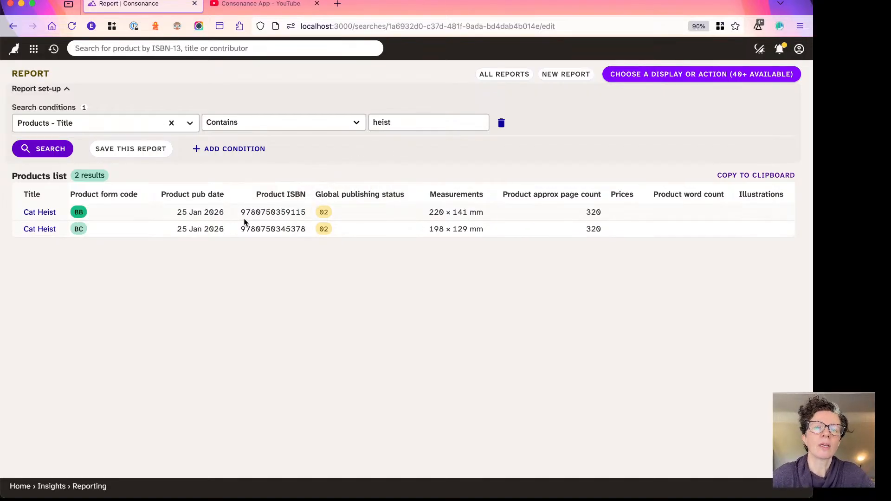
Step: Open the Cat Heist work from the report results and look over its metadata page and Project management options
{"action": "left_click", "coordinate": [52, 217]}
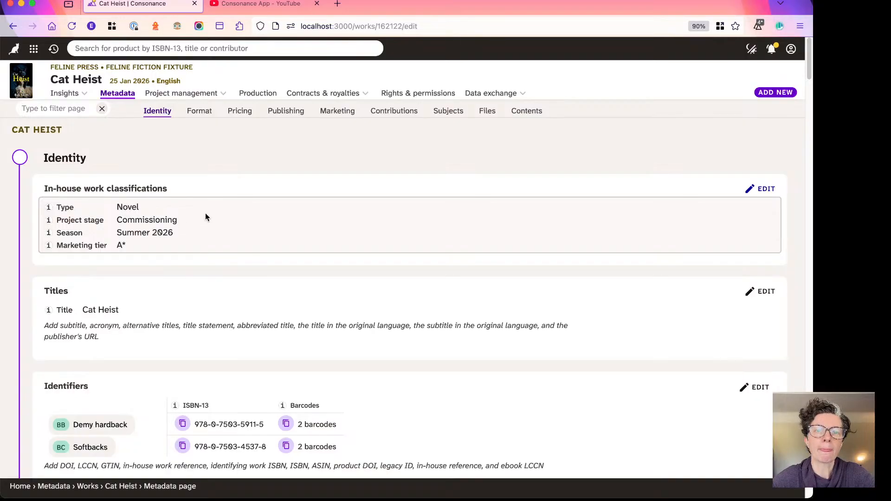
{"action": "scroll", "coordinate": [246, 210], "scroll_direction": "down", "scroll_amount": 10}
{"action": "scroll", "coordinate": [246, 213], "scroll_direction": "down", "scroll_amount": 5}
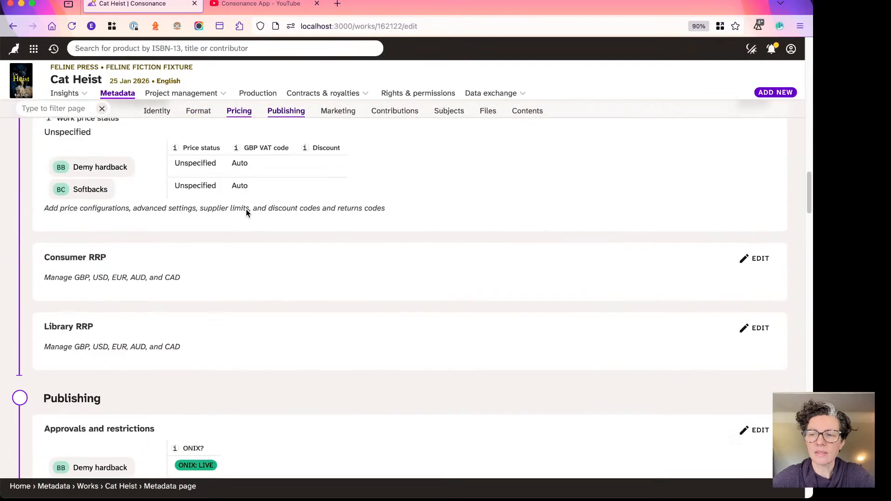
{"action": "scroll", "coordinate": [246, 213], "scroll_direction": "up", "scroll_amount": 15}
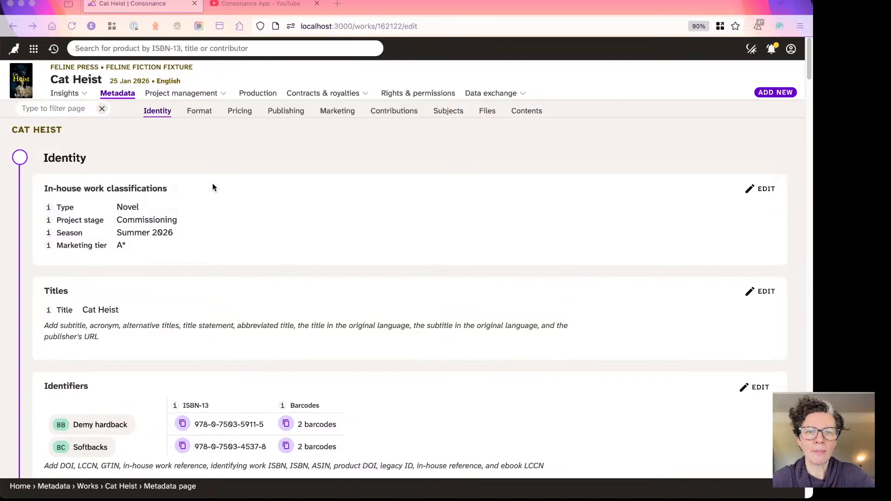
{"action": "left_click", "coordinate": [170, 94]}
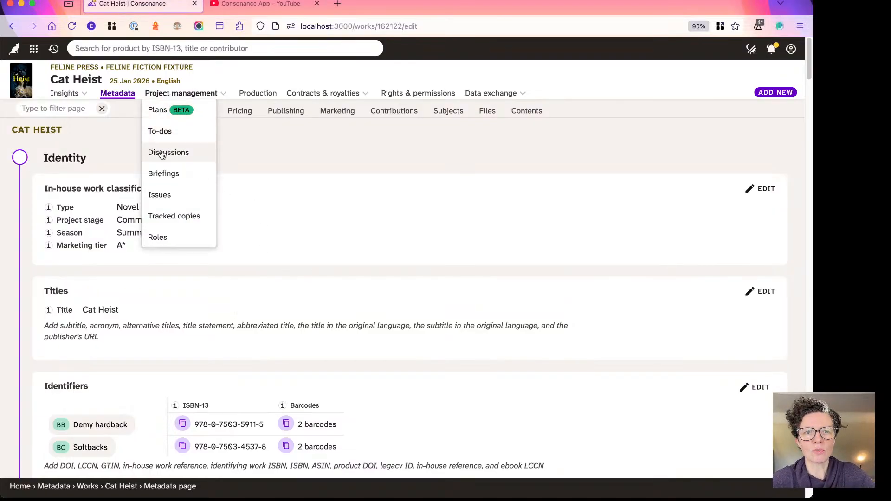
{"action": "left_click", "coordinate": [235, 171]}
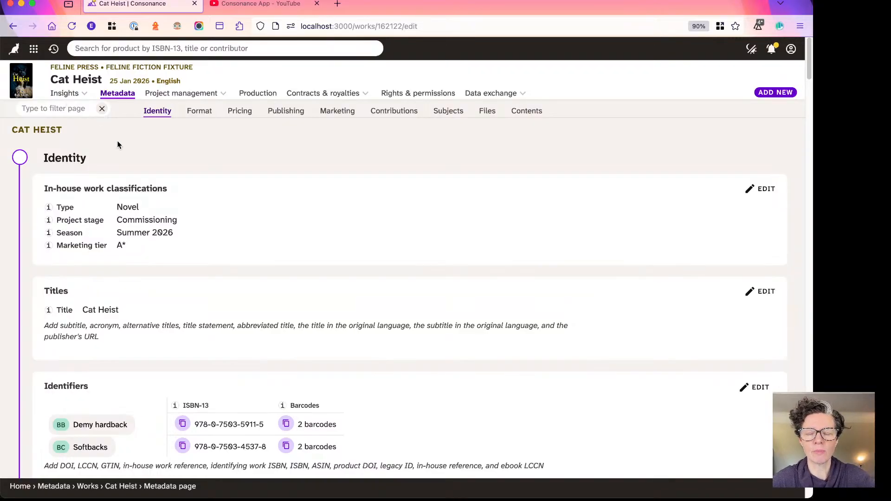
Step: Switch to the Keynote presentation and advance to the What's New slide
{"action": "key", "text": "super+Tab"}
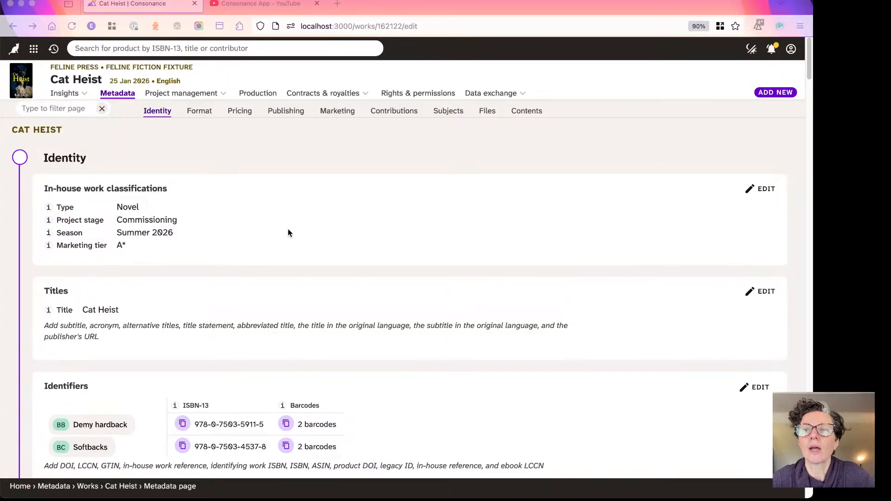
{"action": "key", "text": "super+Tab"}
{"action": "key", "text": "super+Tab"}
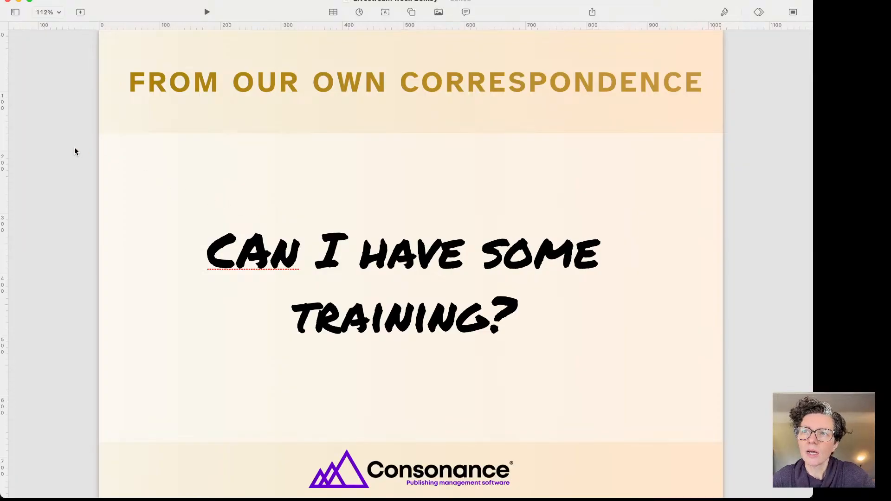
{"action": "key", "text": "Down"}
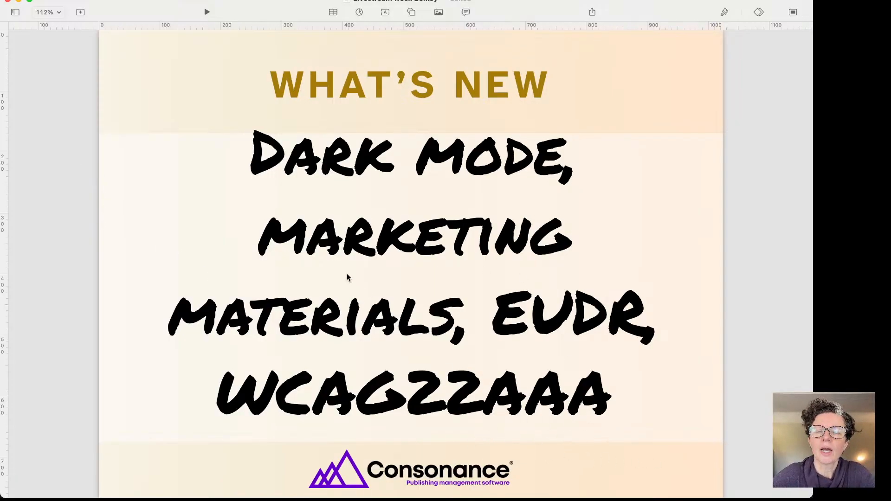
Step: In Firefox, try Consonance's Dark theme and restore the Light theme, returning to the What's New slide in Keynote
{"action": "key", "text": "super+Tab"}
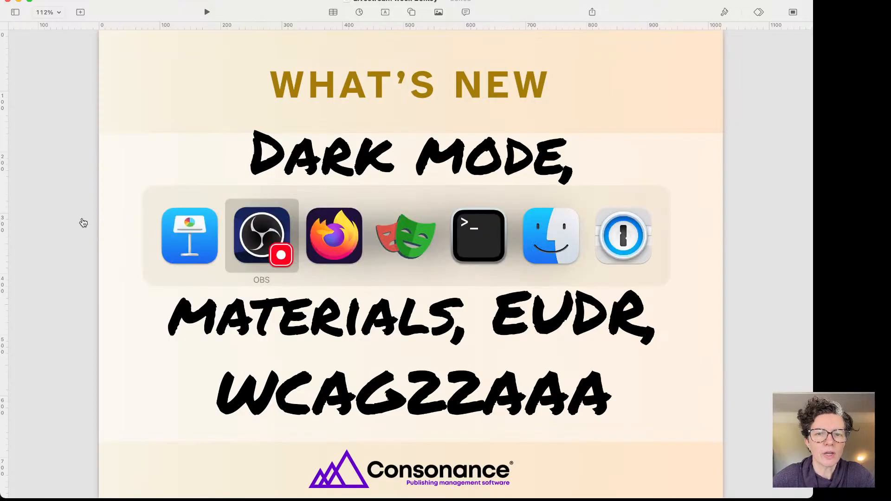
{"action": "key", "text": "super+Tab"}
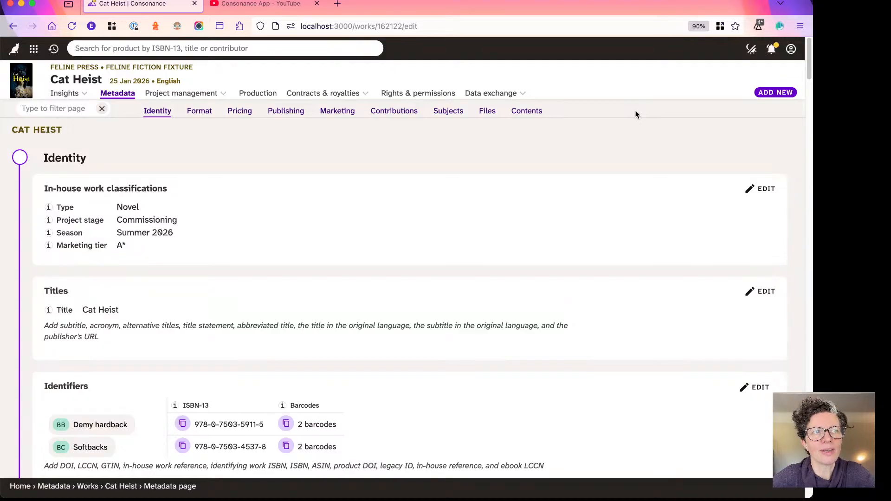
{"action": "left_click", "coordinate": [752, 49]}
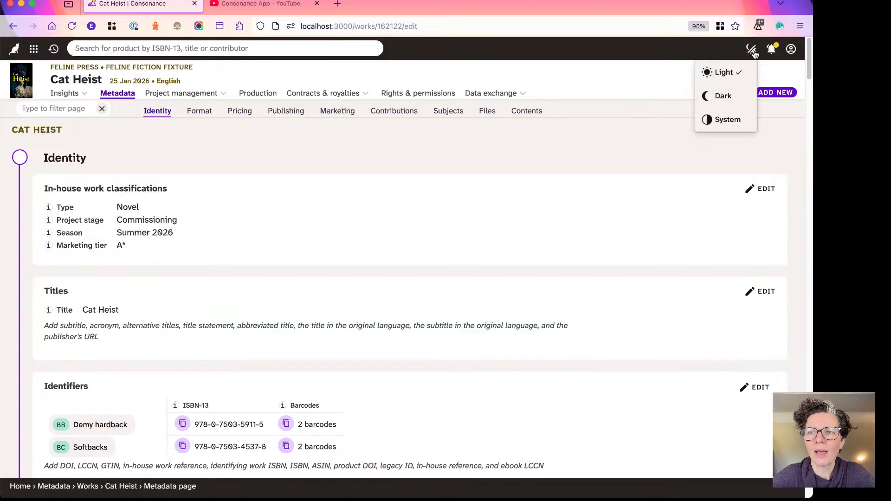
{"action": "left_click", "coordinate": [723, 97]}
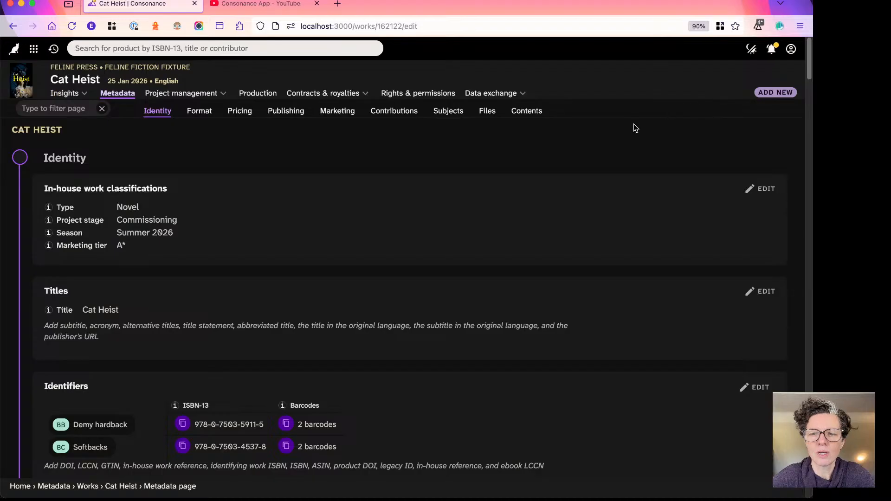
{"action": "left_click", "coordinate": [751, 48]}
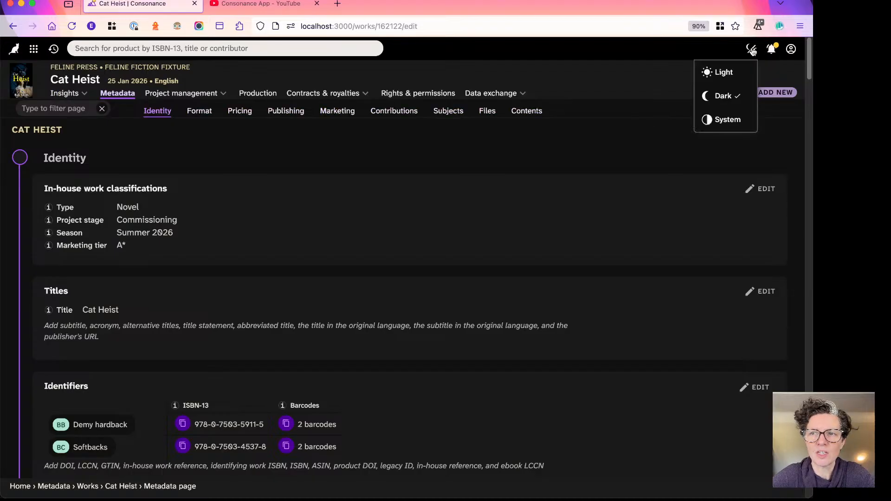
{"action": "left_click", "coordinate": [717, 81]}
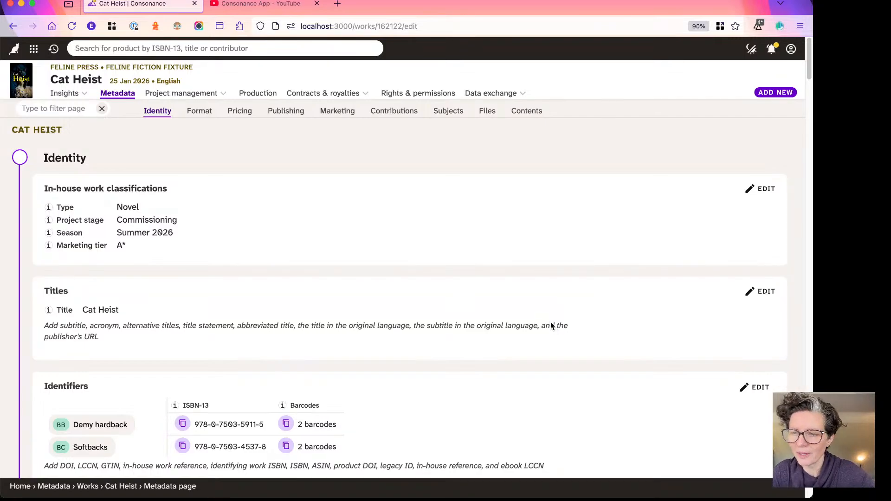
{"action": "key", "text": "super+Tab"}
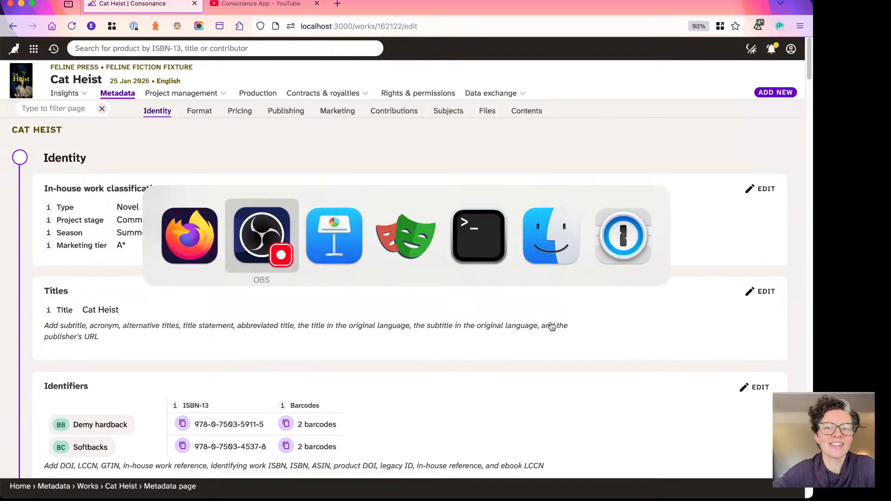
{"action": "key", "text": "super+Tab"}
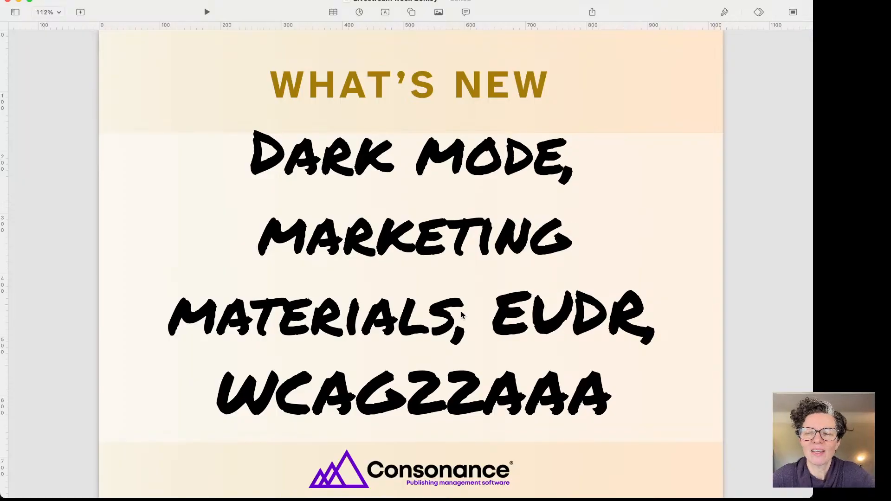
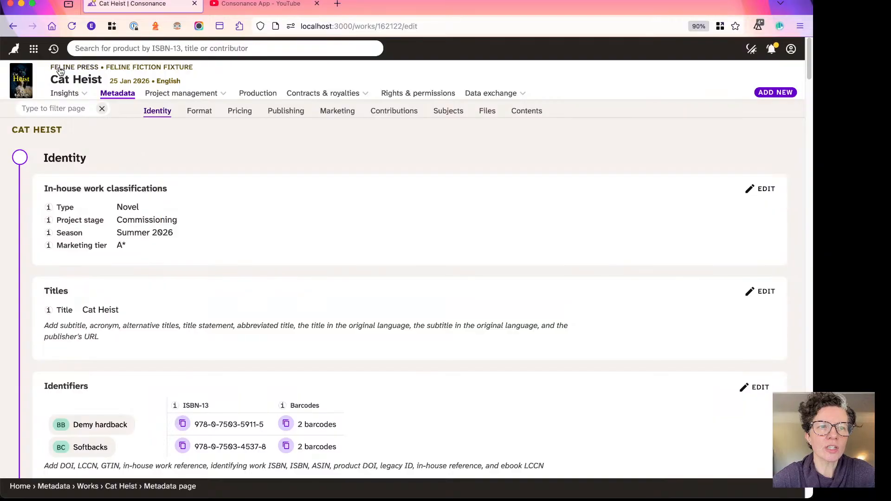
Step: Open the Text styles page among the export templates in Consonance's Settings
{"action": "left_click", "coordinate": [33, 48]}
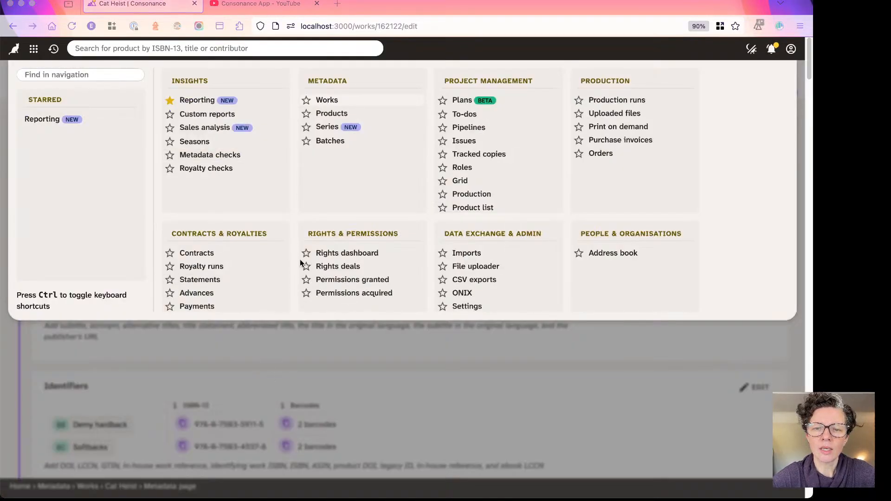
{"action": "left_click", "coordinate": [467, 309]}
{"action": "left_click", "coordinate": [468, 309]}
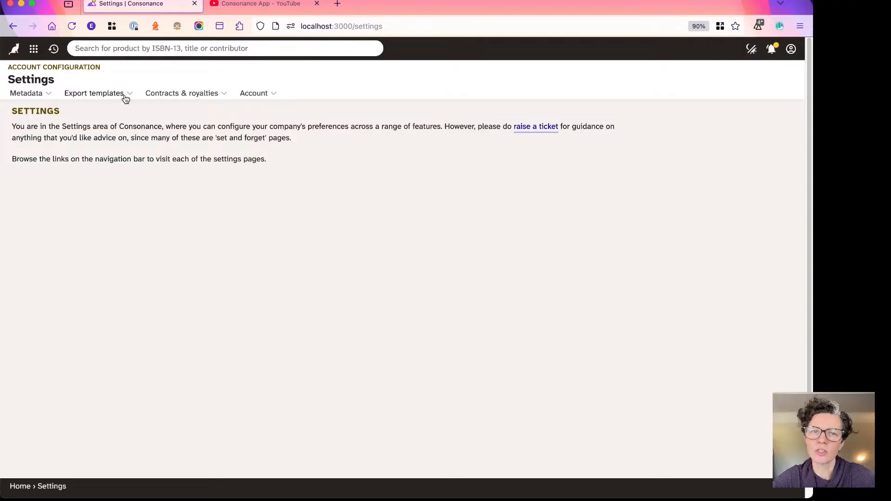
{"action": "left_click", "coordinate": [96, 93]}
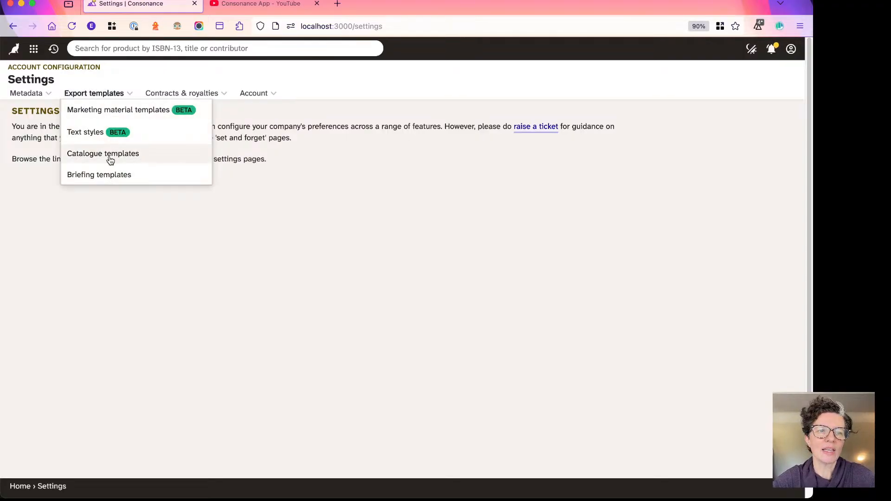
{"action": "left_click", "coordinate": [84, 134]}
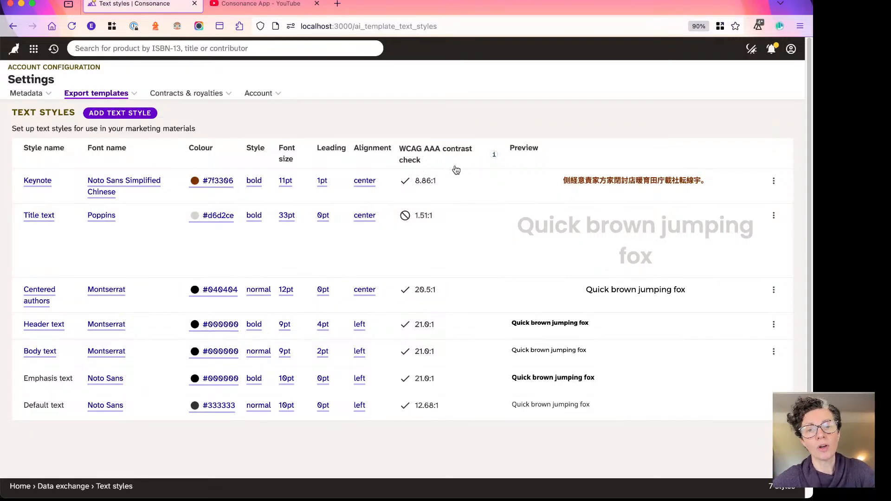
Step: Read the WCAG AAA contrast check explanation and examine the Title text style's contrast ratio and preview up close
{"action": "left_click", "coordinate": [494, 155]}
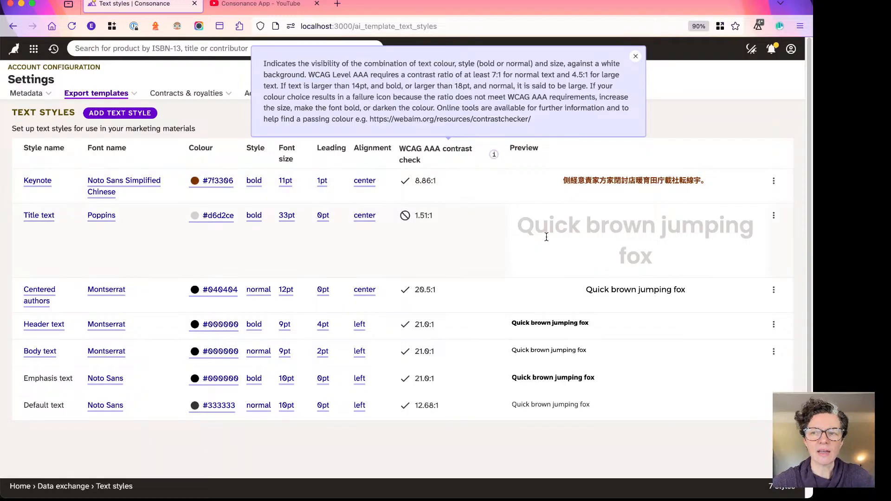
{"action": "left_click", "coordinate": [636, 56]}
{"action": "scroll", "coordinate": [454, 185], "scroll_direction": "up", "scroll_amount": 5}
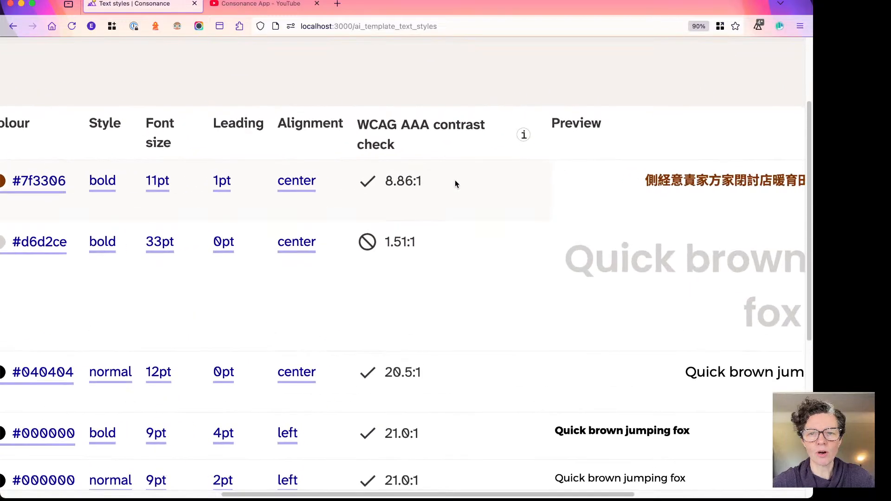
{"action": "scroll", "coordinate": [640, 273], "scroll_direction": "up", "scroll_amount": 5}
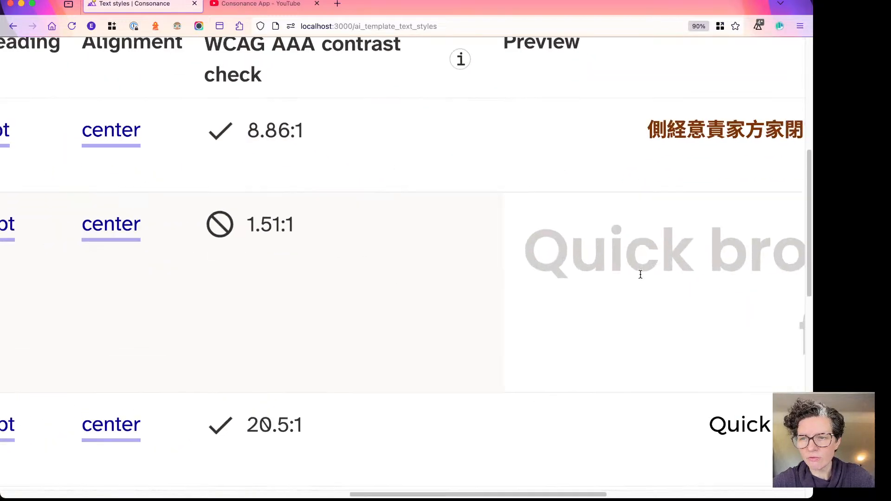
{"action": "scroll", "coordinate": [611, 242], "scroll_direction": "up", "scroll_amount": 2}
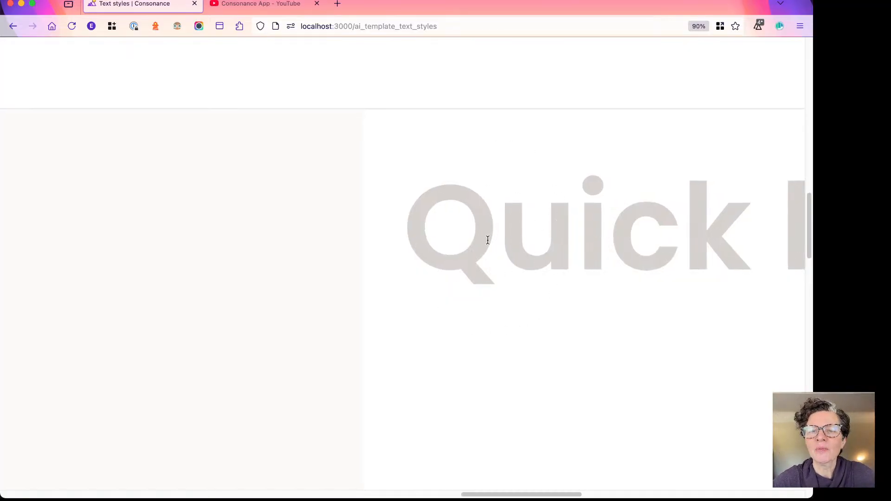
{"action": "scroll", "coordinate": [488, 240], "scroll_direction": "down", "scroll_amount": 3}
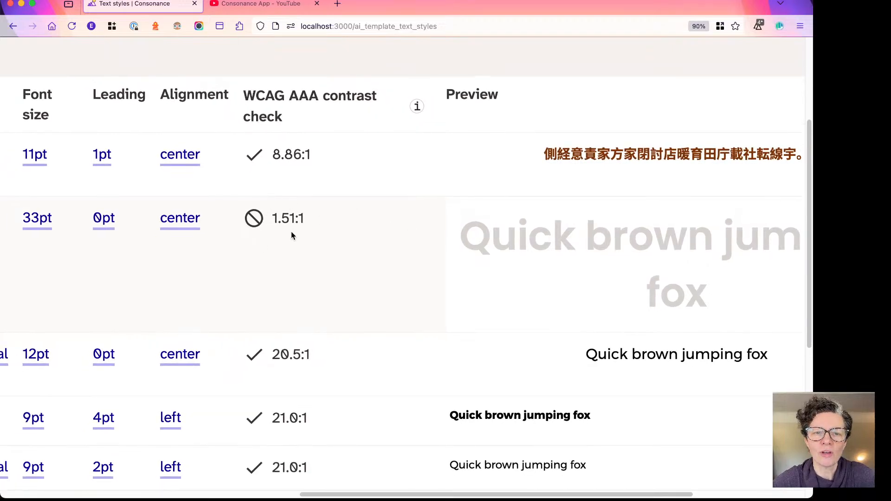
{"action": "scroll", "coordinate": [234, 227], "scroll_direction": "down", "scroll_amount": 3}
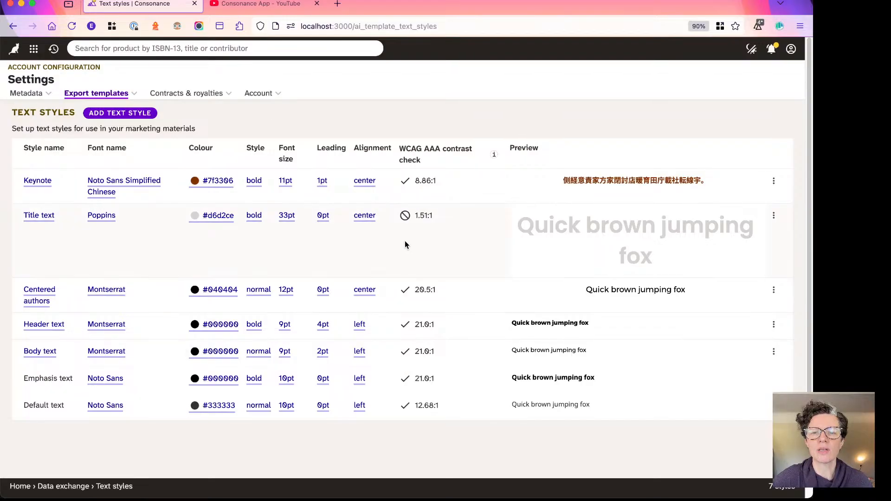
{"action": "scroll", "coordinate": [404, 240], "scroll_direction": "down", "scroll_amount": 1}
{"action": "scroll", "coordinate": [424, 190], "scroll_direction": "up", "scroll_amount": 1}
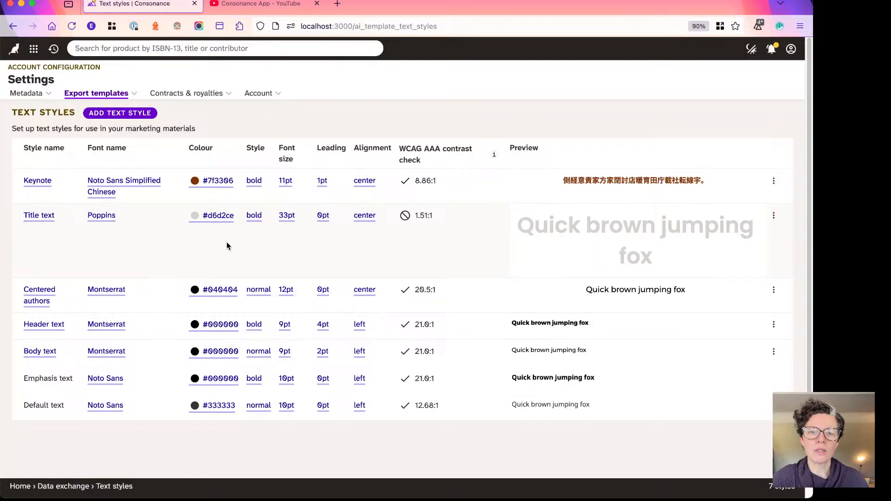
Step: Set the Title text style's font colour to dark grey #2b2a2a, save it, and inspect the contrast check and preview
{"action": "left_click", "coordinate": [214, 218]}
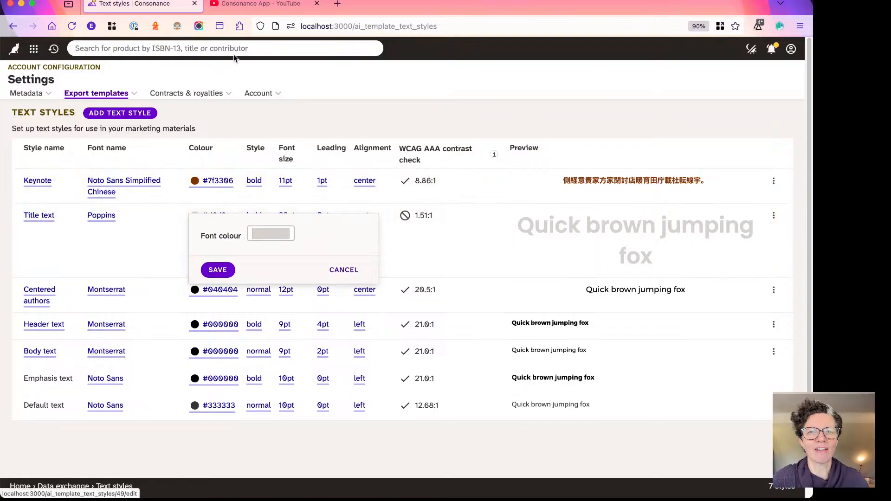
{"action": "left_click", "coordinate": [258, 236]}
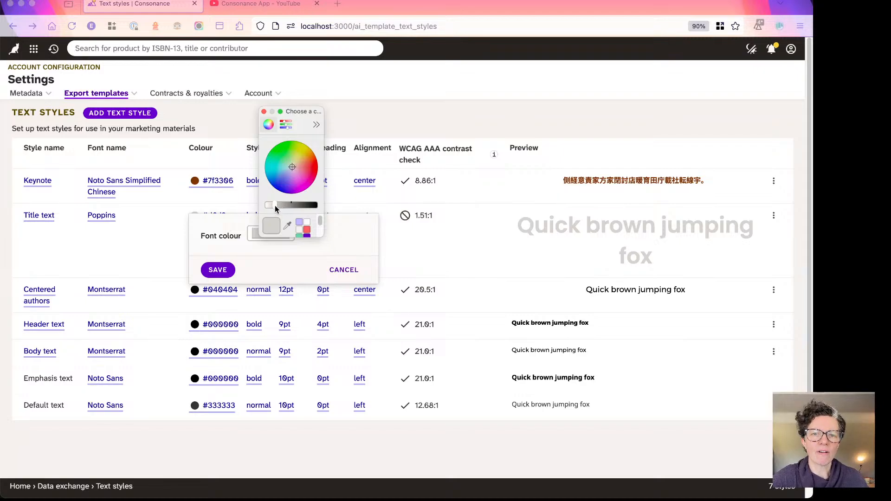
{"action": "left_click_drag", "start_coordinate": [275, 205], "coordinate": [309, 208]}
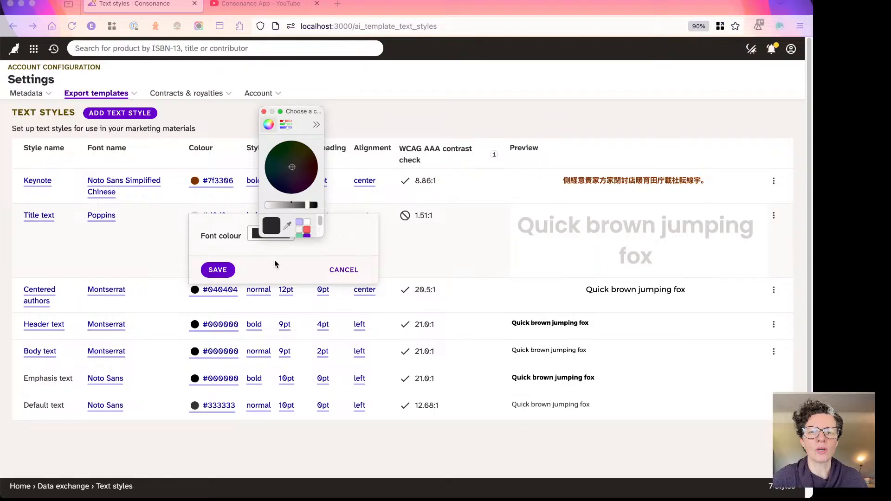
{"action": "left_click", "coordinate": [220, 271]}
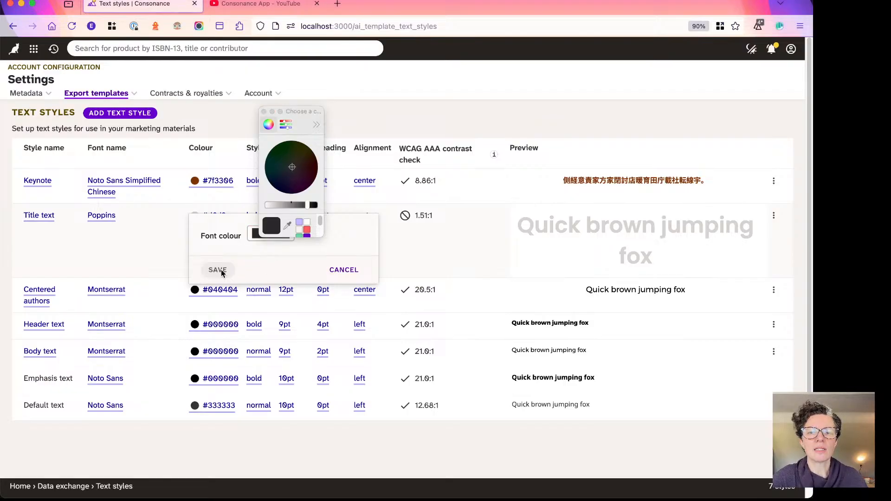
{"action": "left_click", "coordinate": [264, 111]}
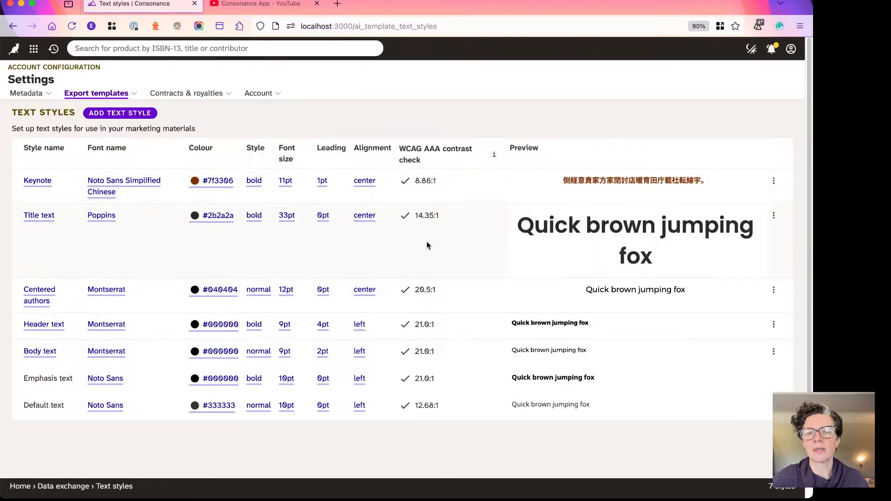
{"action": "scroll", "coordinate": [613, 237], "scroll_direction": "up", "scroll_amount": 5}
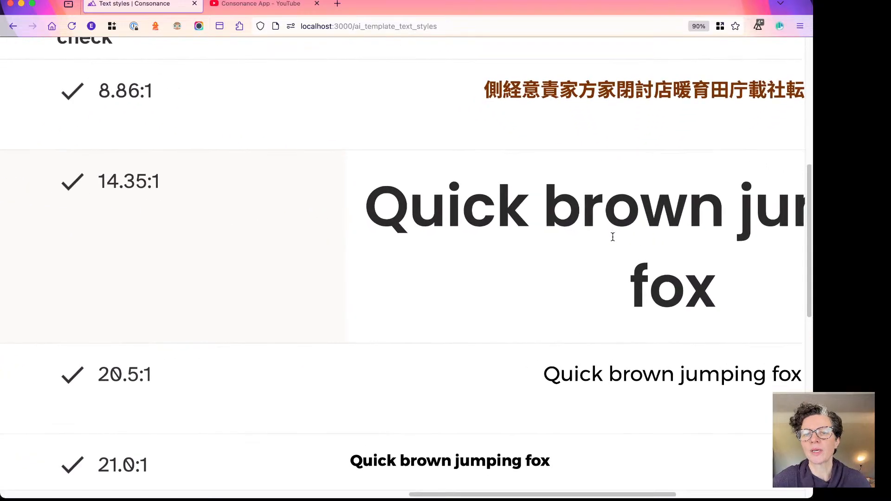
{"action": "scroll", "coordinate": [612, 237], "scroll_direction": "down", "scroll_amount": 5}
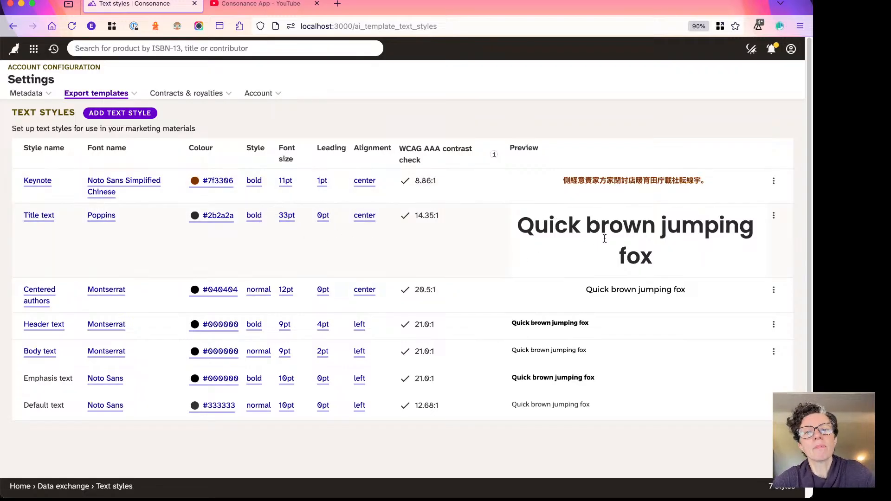
{"action": "left_click", "coordinate": [214, 226]}
{"action": "left_click", "coordinate": [273, 233]}
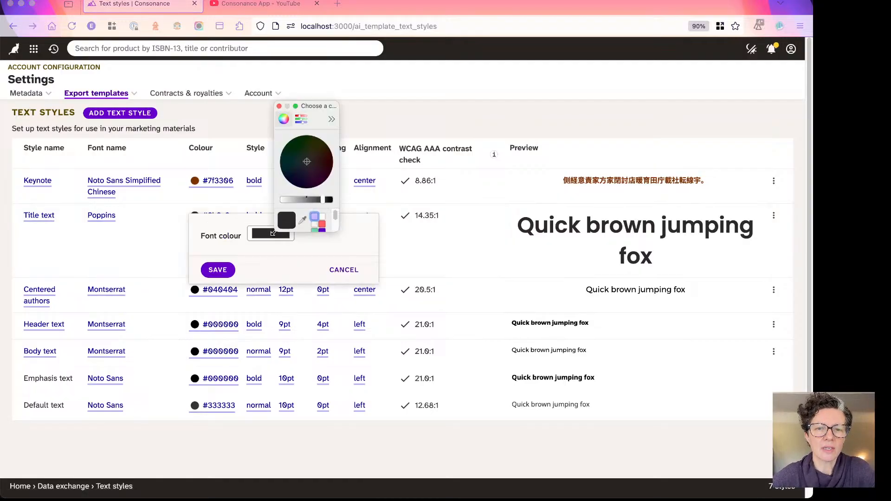
{"action": "left_click", "coordinate": [278, 107]}
{"action": "left_click", "coordinate": [344, 268]}
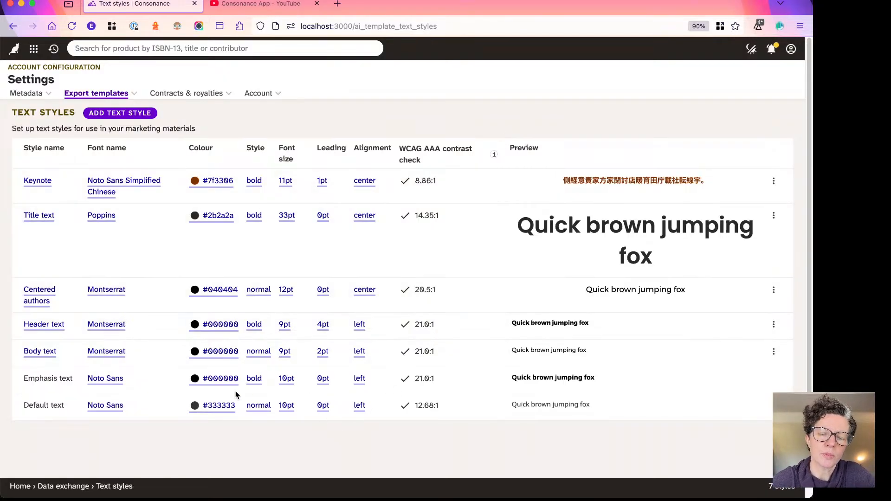
Step: Switch to the Keynote presentation and advance from the Contrast Ratio slide to the closing "See you after me hols!" livestream slide
{"action": "scroll", "coordinate": [399, 214], "scroll_direction": "down", "scroll_amount": 1}
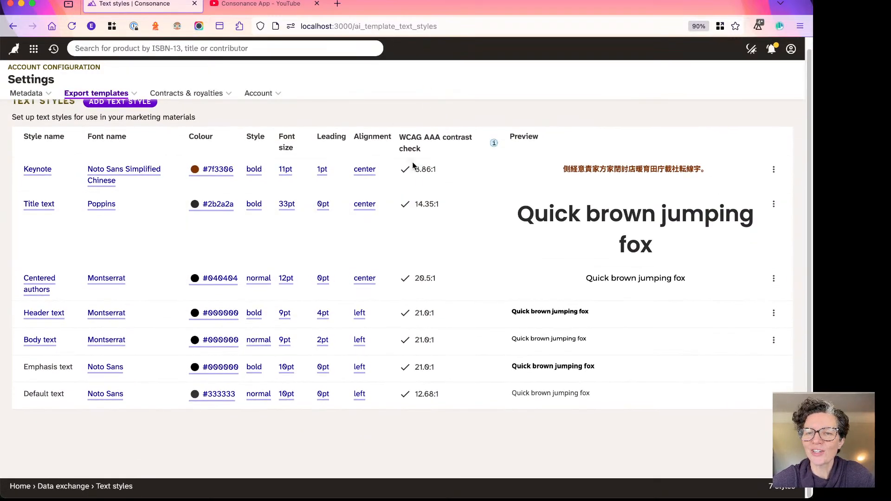
{"action": "key", "text": "super+Tab"}
{"action": "key", "text": "super+Tab"}
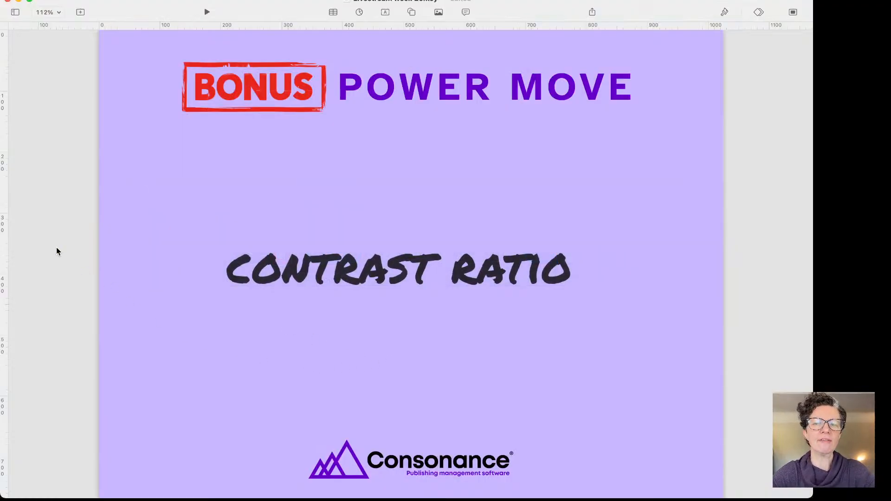
{"action": "key", "text": "Down"}
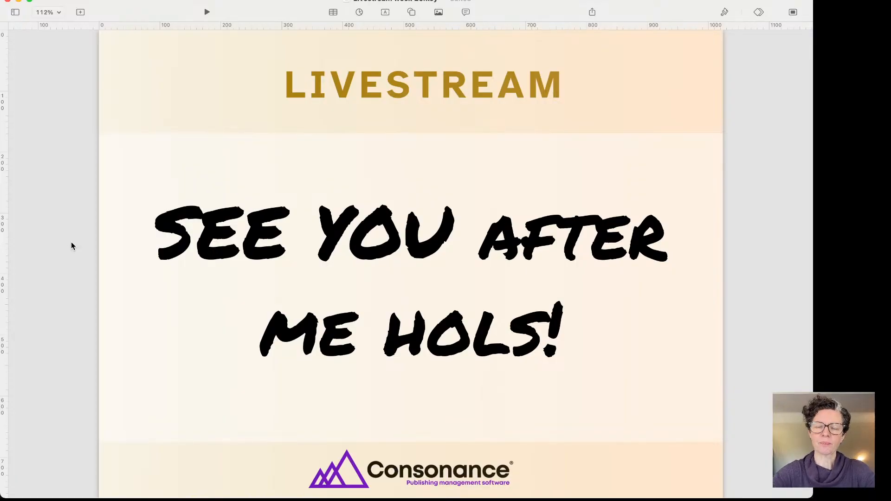
{"action": "key", "text": "super+Tab"}
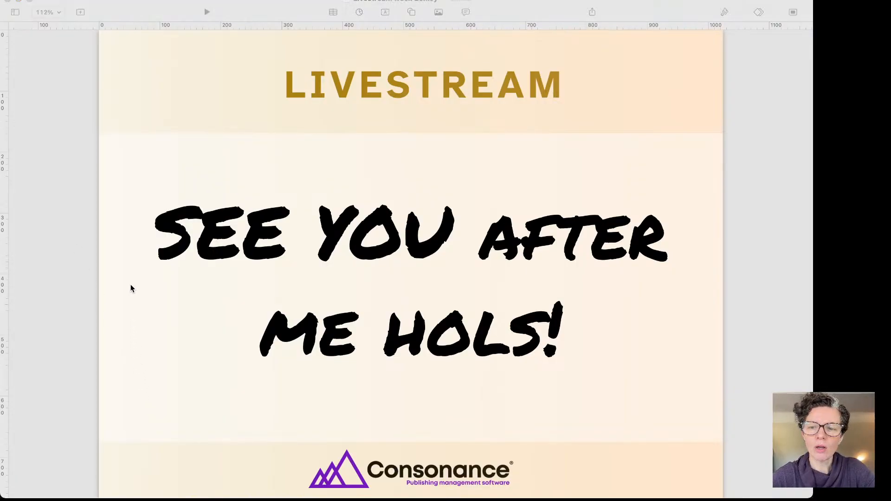